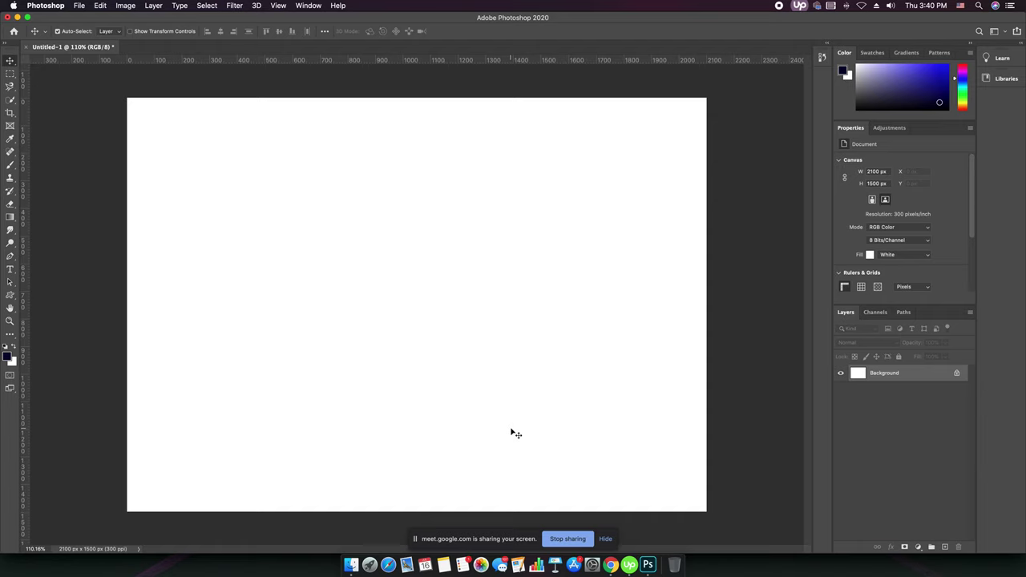
Step: Try the gradient and rectangle tools, drawing a rectangle and then undoing it
left_click(10, 217)
left_click(9, 219)
left_click(20, 215)
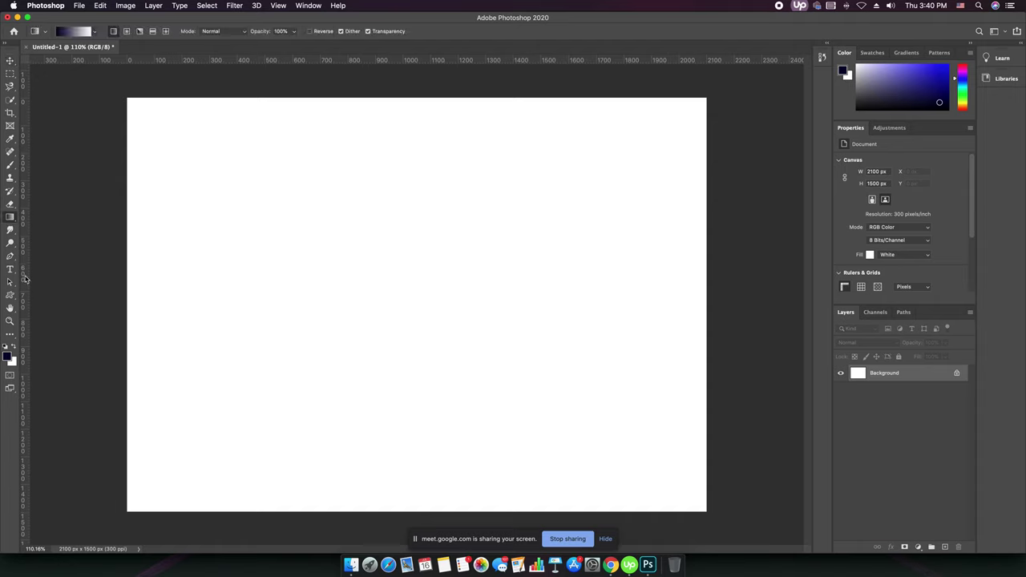
left_click(10, 295)
left_click(48, 294)
left_click_drag(170, 163, 334, 297)
key("super+z")
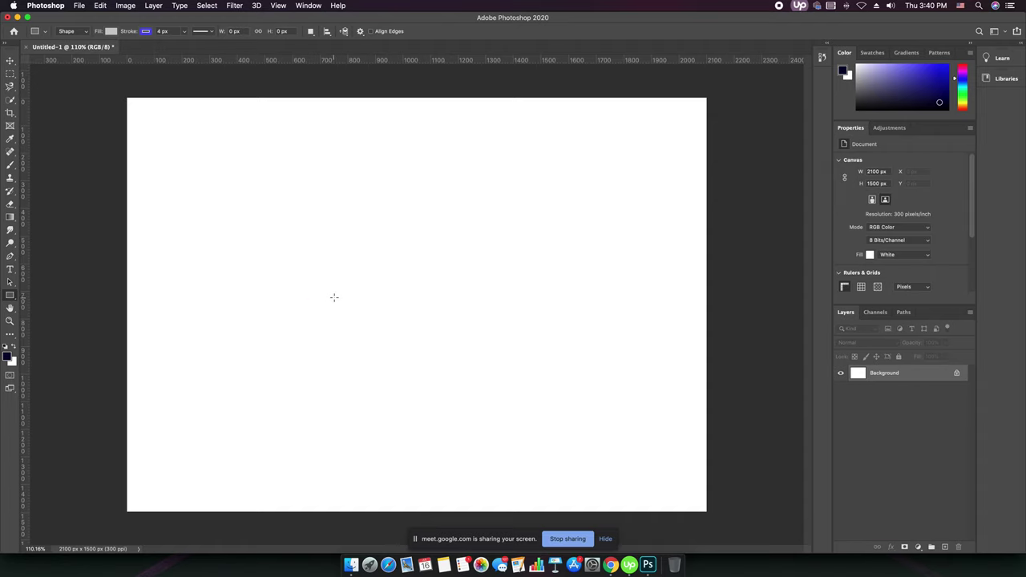
Step: Draw a grey circle with the Ellipse Tool and set its stroke to none
left_click(10, 295)
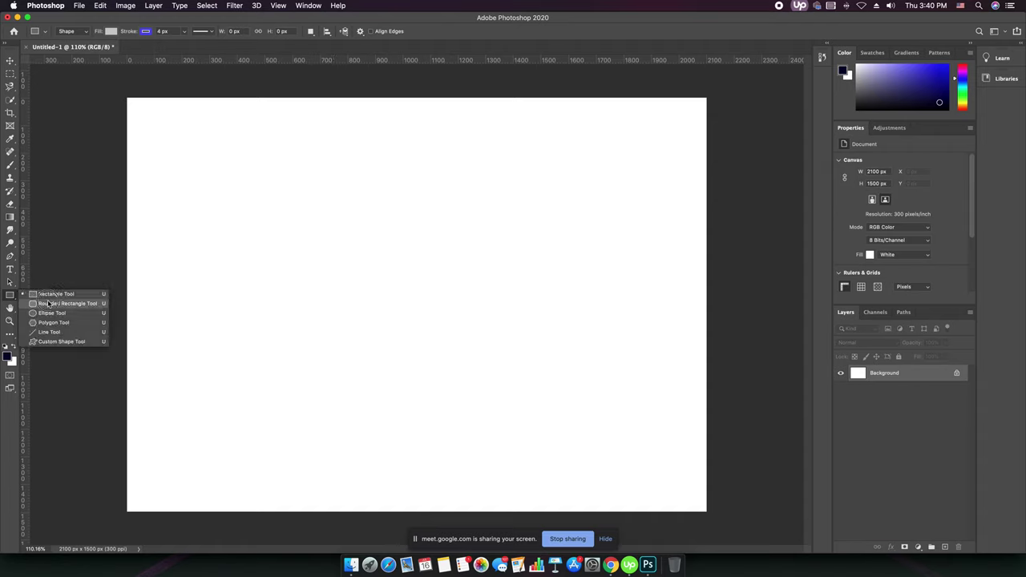
left_click(54, 313)
left_click_drag(202, 190, 386, 375)
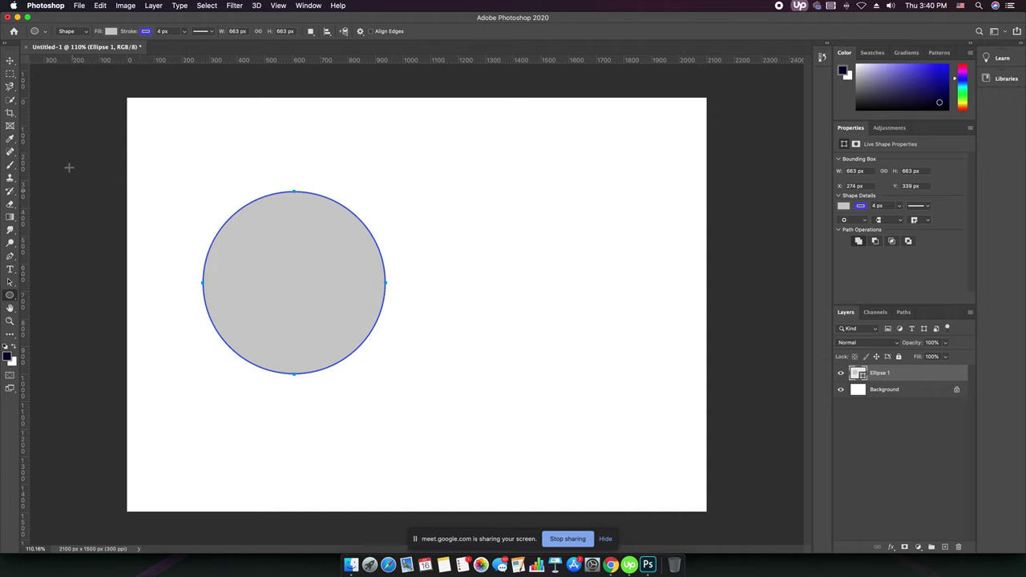
left_click(145, 32)
left_click(87, 50)
Step: Move the circle up and to the left with the Move tool
left_click(12, 61)
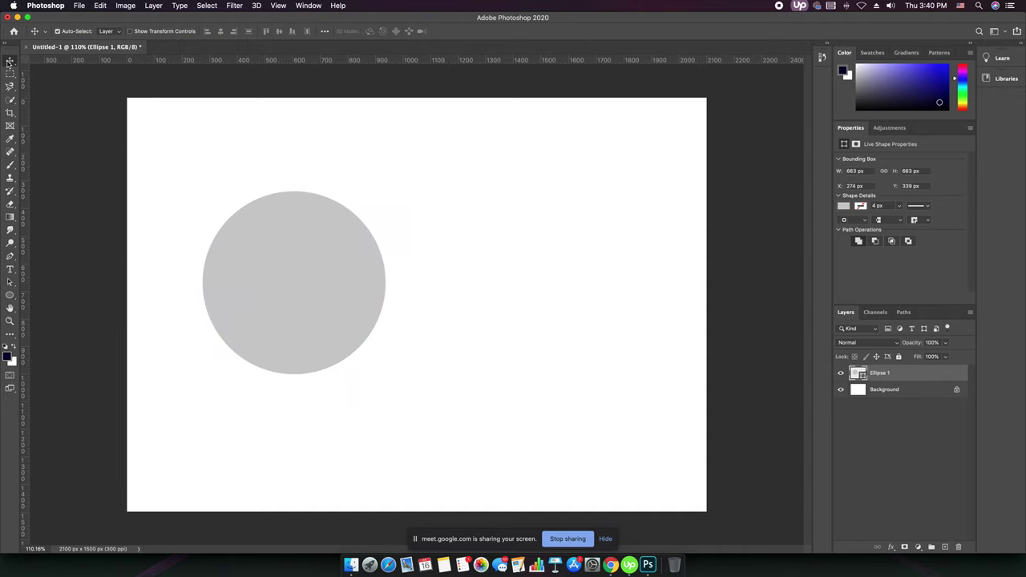
left_click_drag(317, 332, 304, 313)
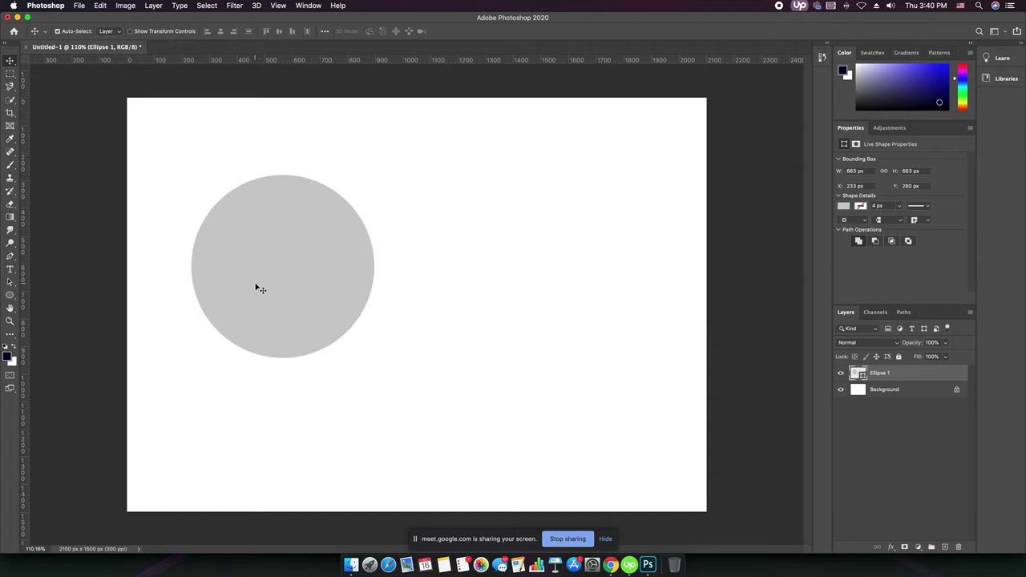
left_click(10, 295)
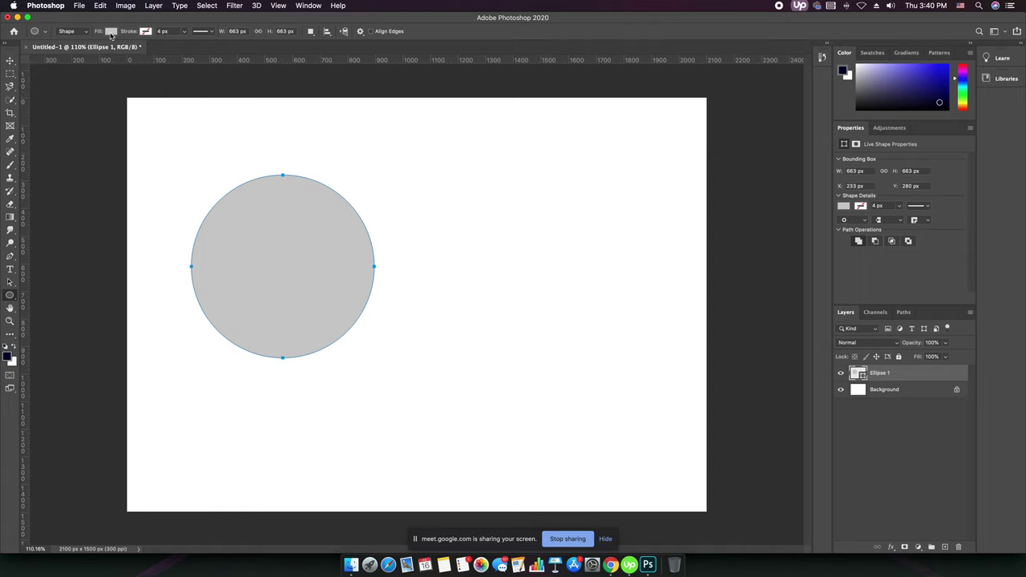
left_click(110, 32)
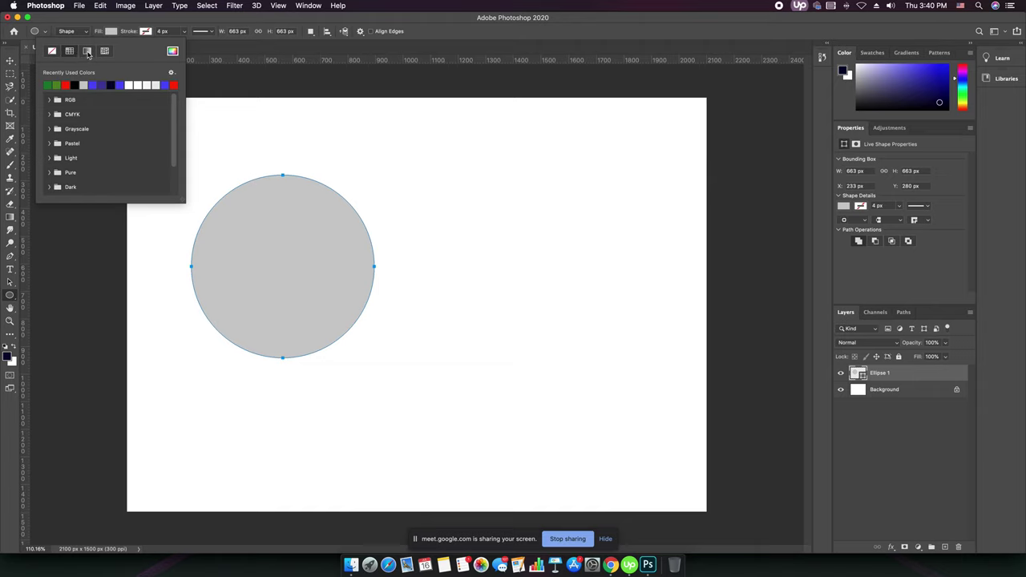
Step: Set the circle's fill to the blue-to-aqua gradient from the Greens presets
left_click(88, 51)
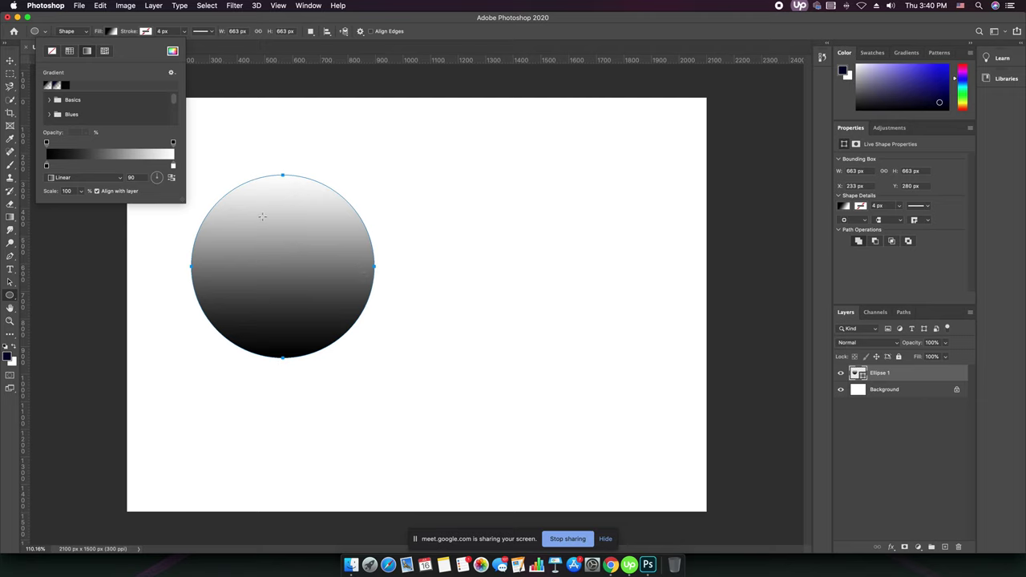
left_click_drag(184, 199, 183, 244)
scroll(79, 134, "down", 5)
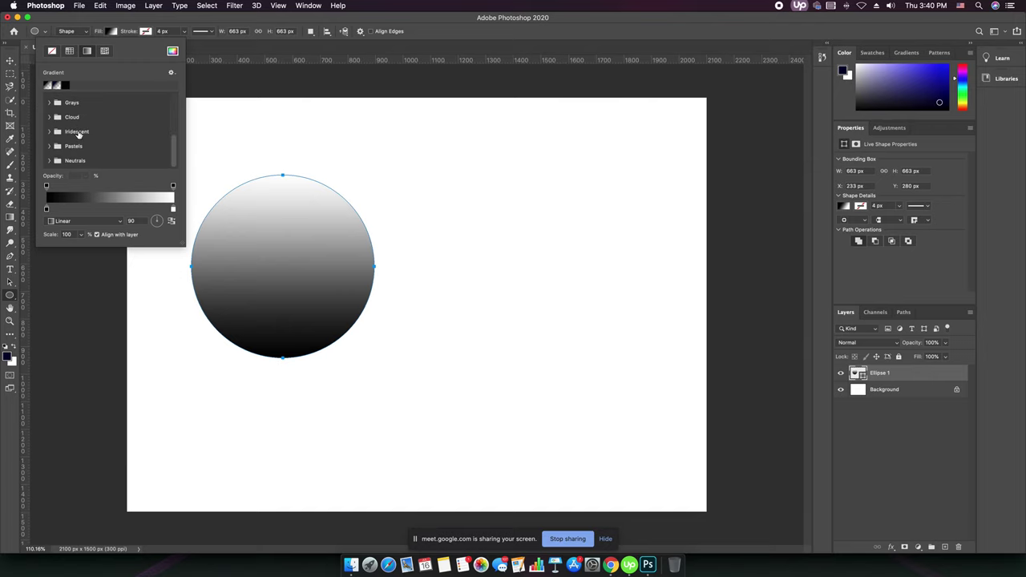
scroll(79, 135, "up", 1)
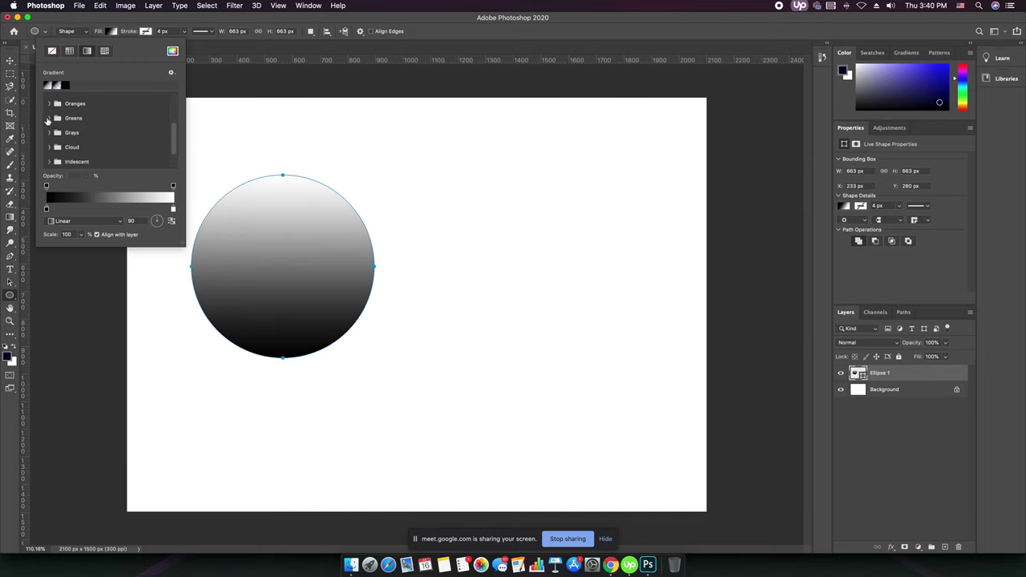
left_click(49, 118)
scroll(124, 139, "down", 3)
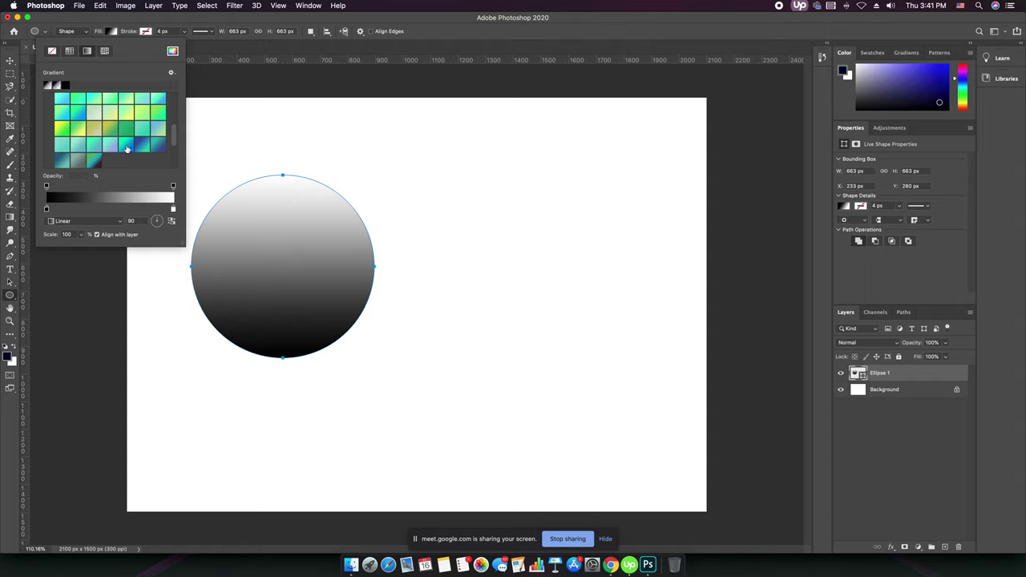
left_click(125, 145)
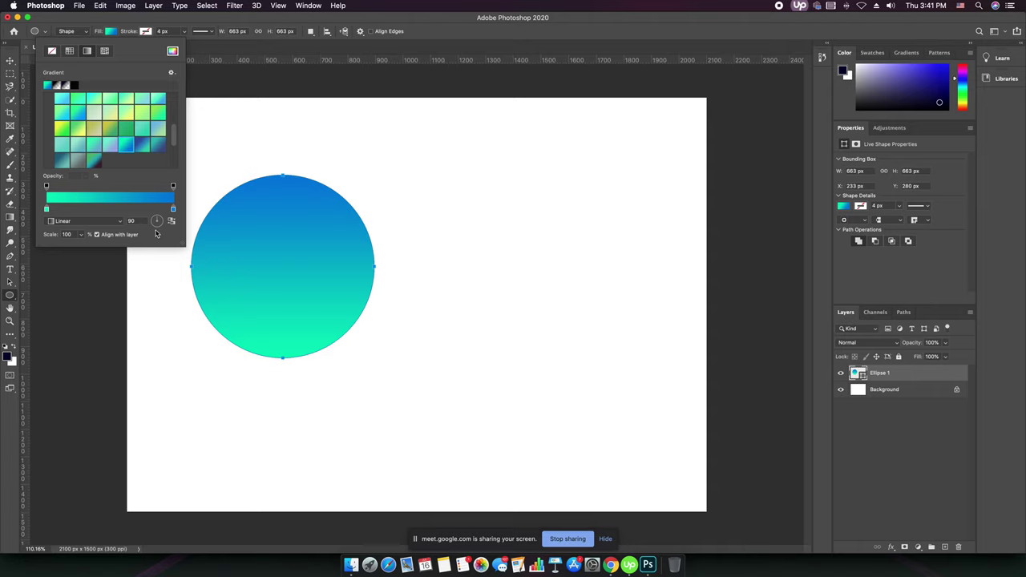
left_click(11, 61)
Step: Nudge the circle slightly upward, cancelling a trial transform and move
left_click_drag(302, 284, 300, 278)
key("super+t")
left_click_drag(365, 392, 361, 391)
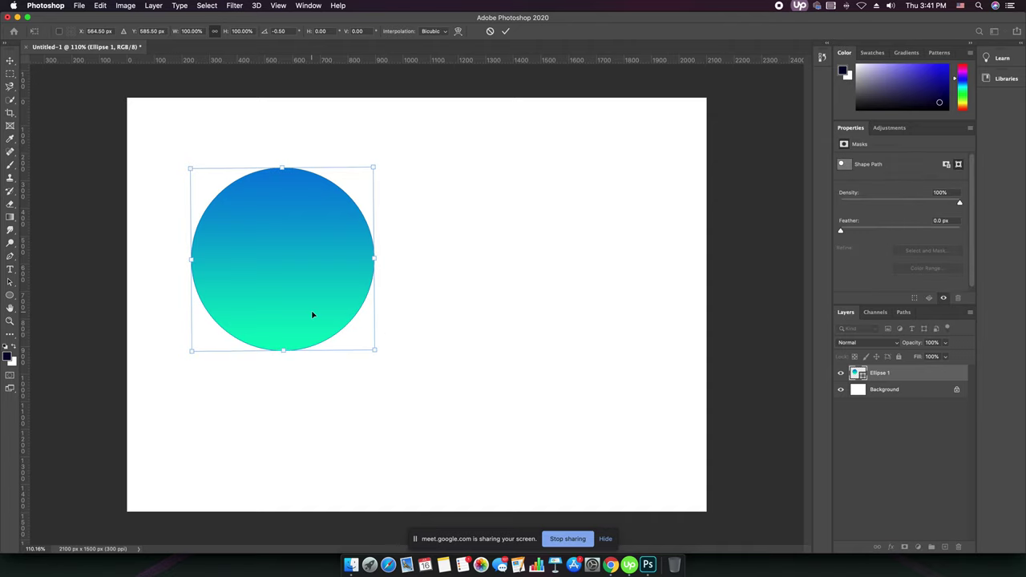
left_click_drag(301, 305, 400, 323)
key("super+z")
key("Escape")
Step: Duplicate the circle to the right and scale the copy to about 73% over the original
left_click_drag(281, 272, 387, 288)
key("super+t")
left_click_drag(480, 366, 420, 306)
left_click_drag(374, 254, 363, 299)
key("Return")
Step: Move the smaller copy up and right, then delete it
left_click(440, 401)
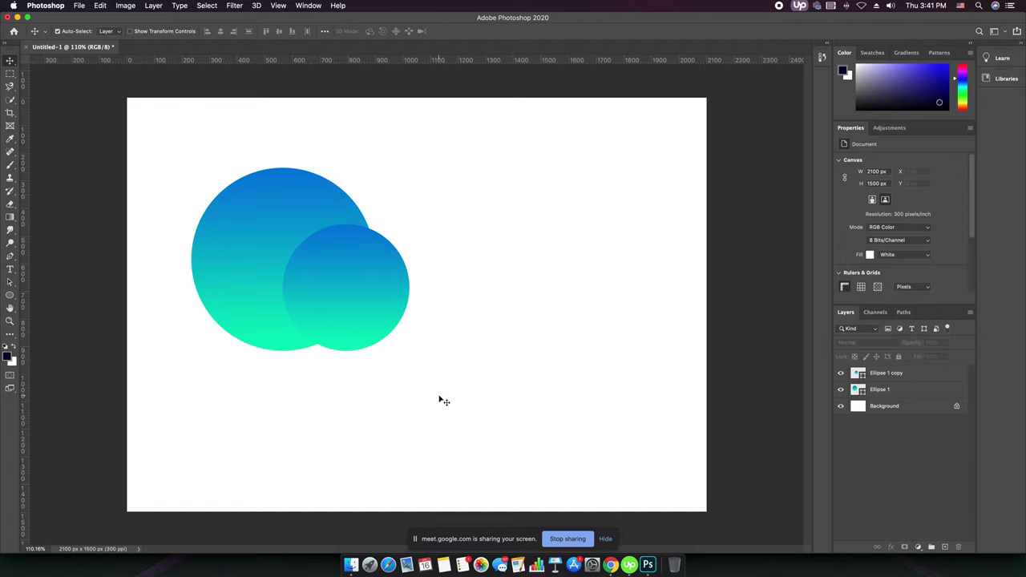
left_click_drag(346, 329, 376, 240)
left_click(366, 385)
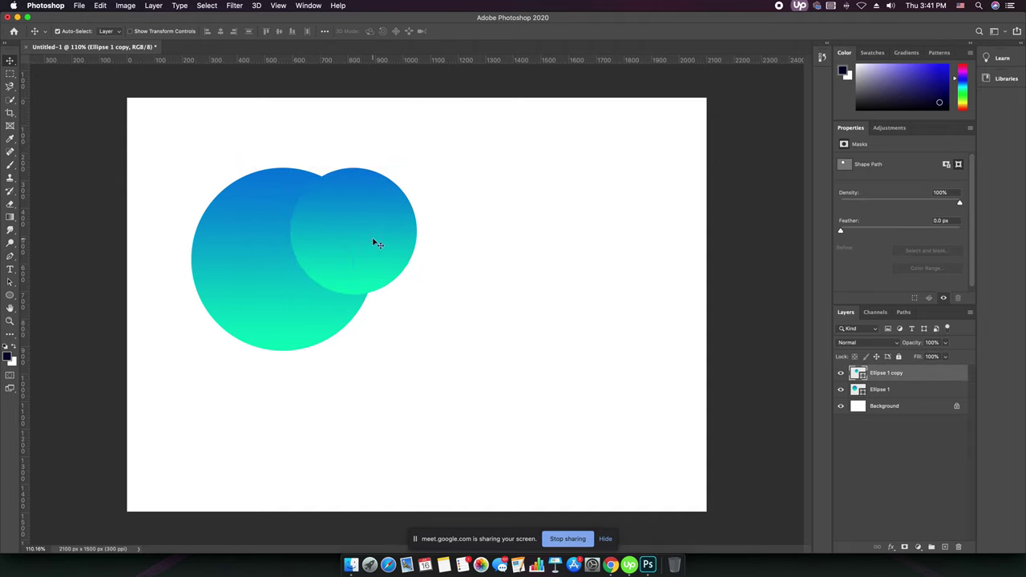
left_click(382, 385)
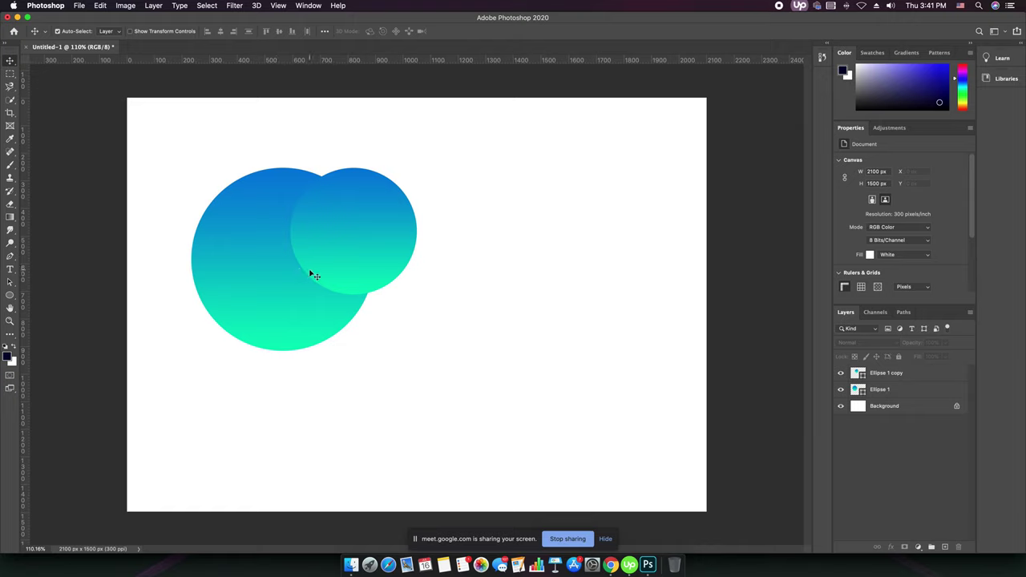
left_click(374, 274)
key("BackSpace")
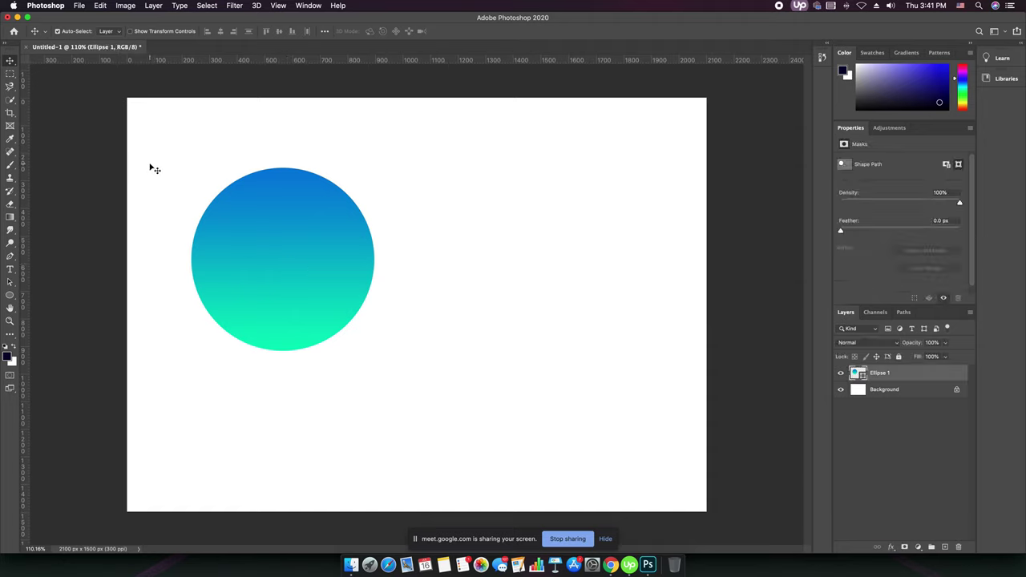
Step: Briefly switch to the Google Meet call, then return to Photoshop's Move tool
left_click(10, 295)
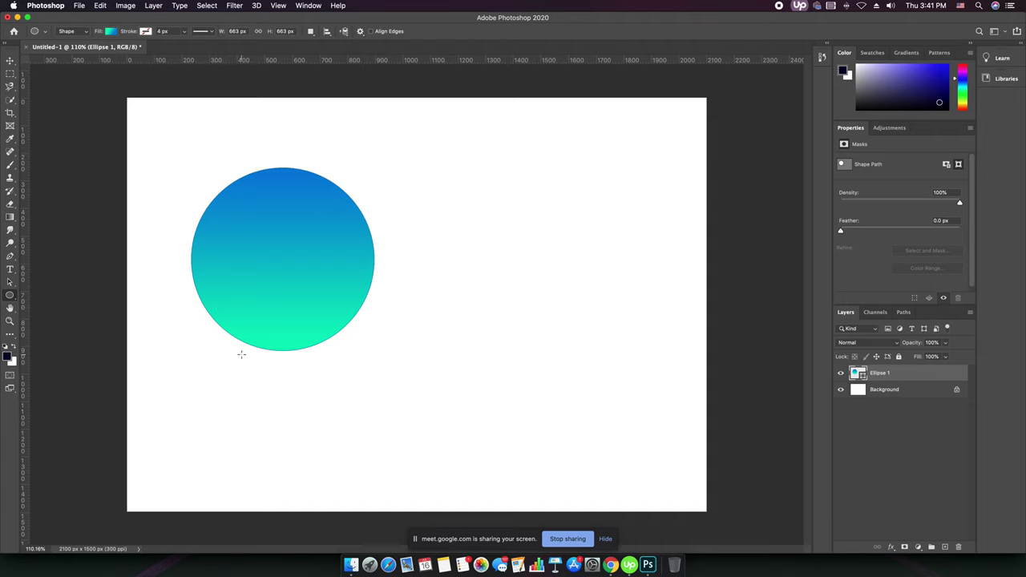
left_click(610, 565)
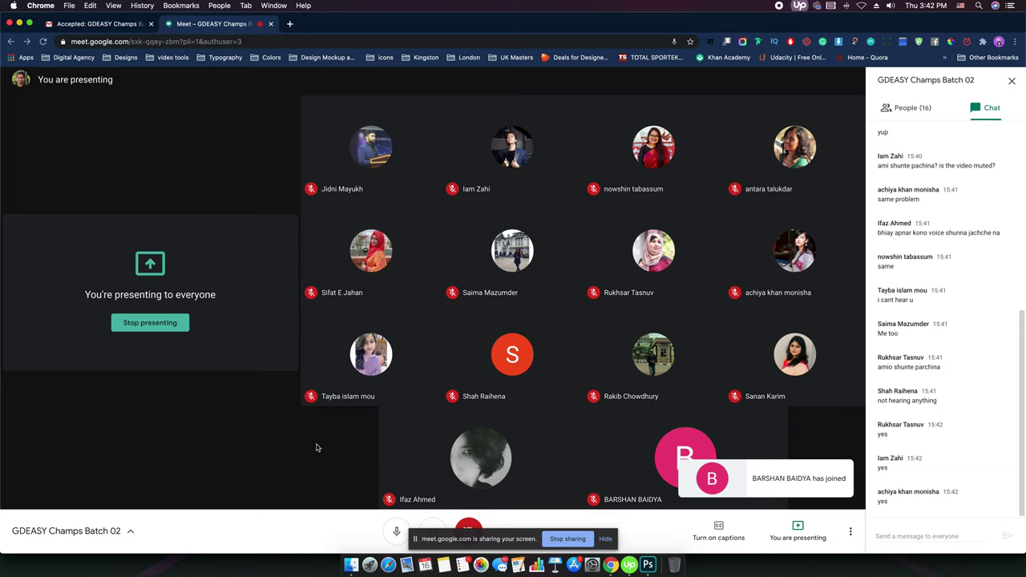
key("super+Tab")
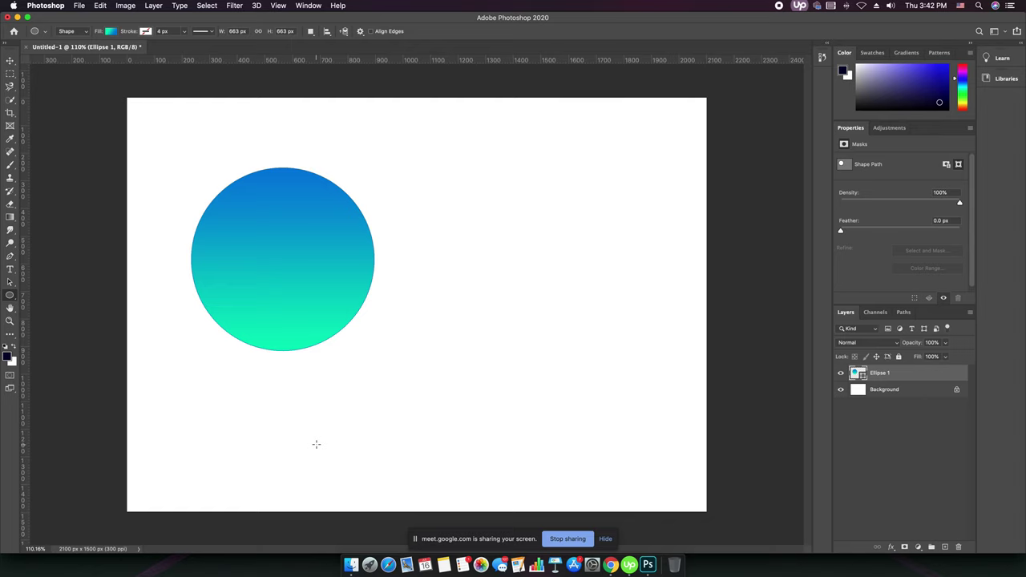
left_click(10, 61)
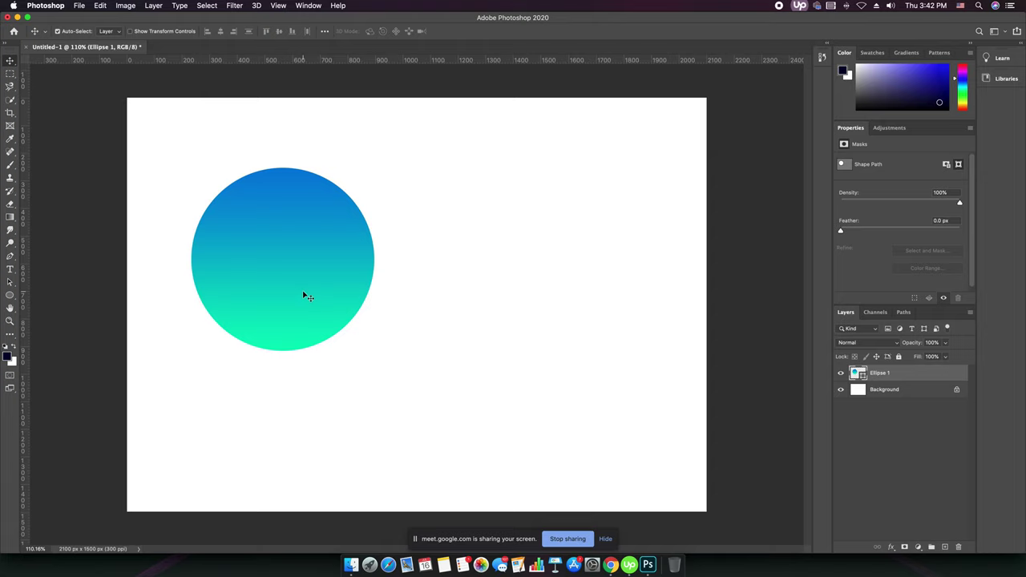
Step: Delete the Ellipse 1 gradient circle layer, leaving only the Background
key("BackSpace")
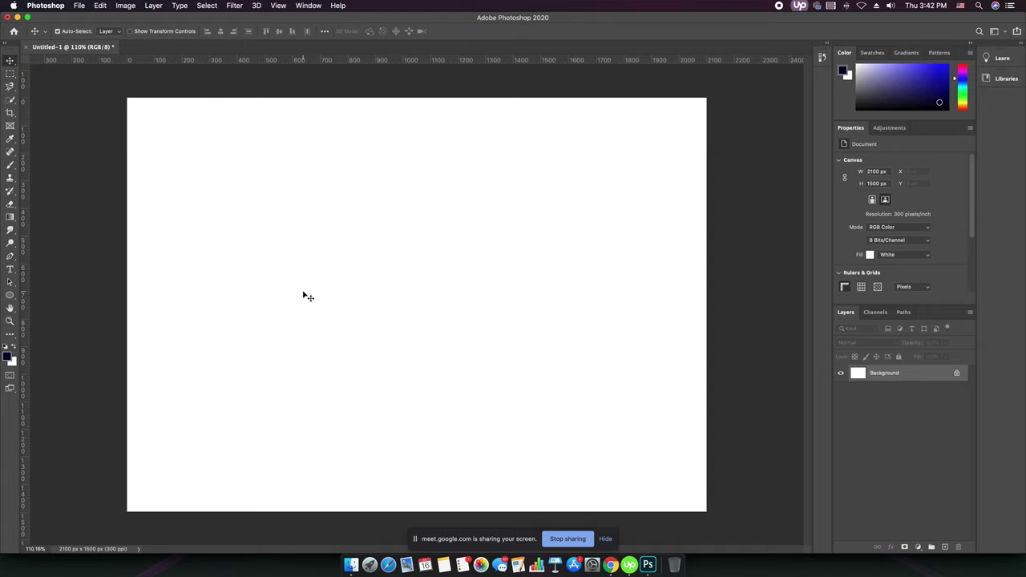
left_click(10, 298)
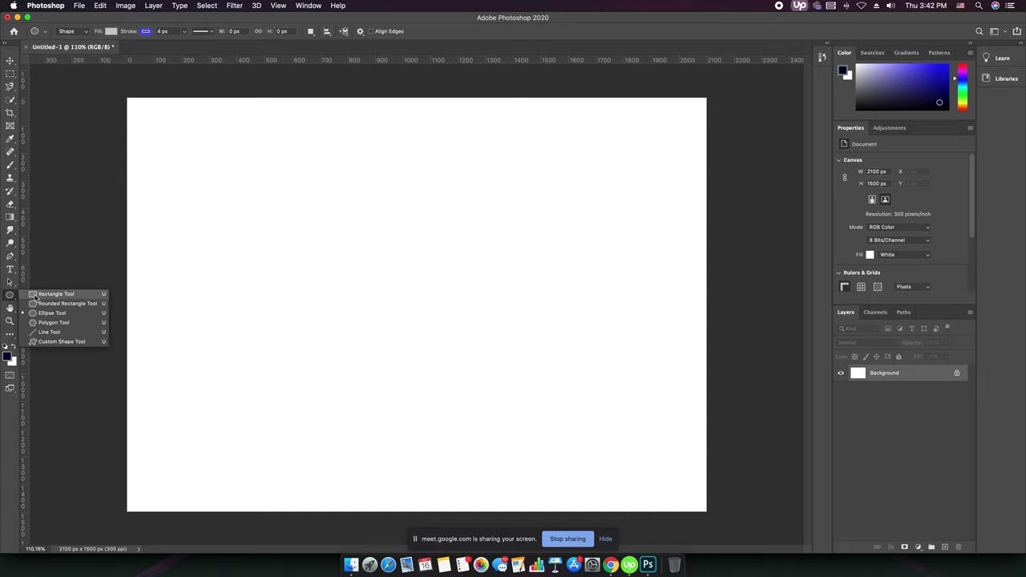
Step: Select the Ellipse Tool and set new shapes to a gradient fill
left_click(51, 313)
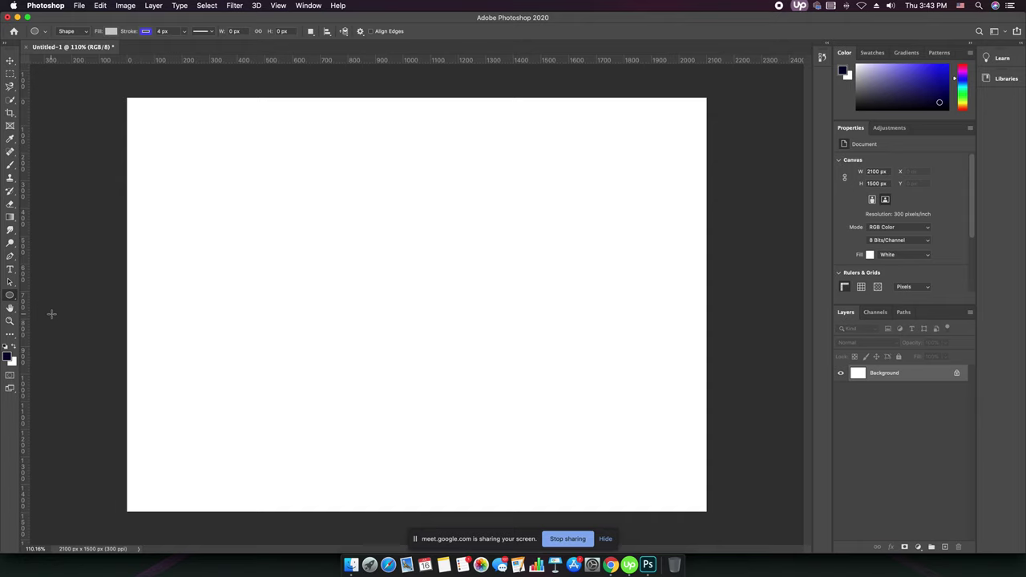
left_click(110, 32)
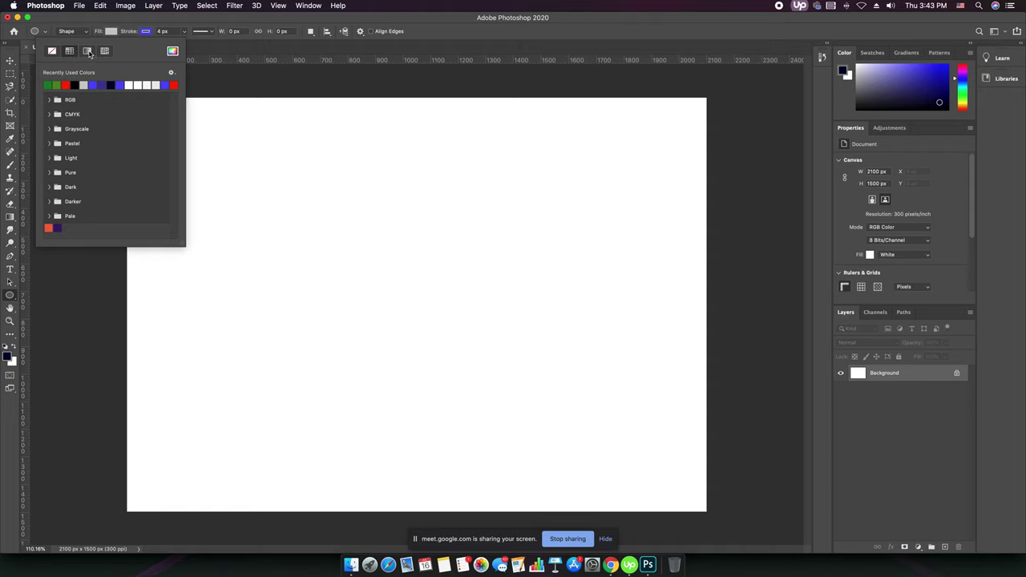
left_click(88, 51)
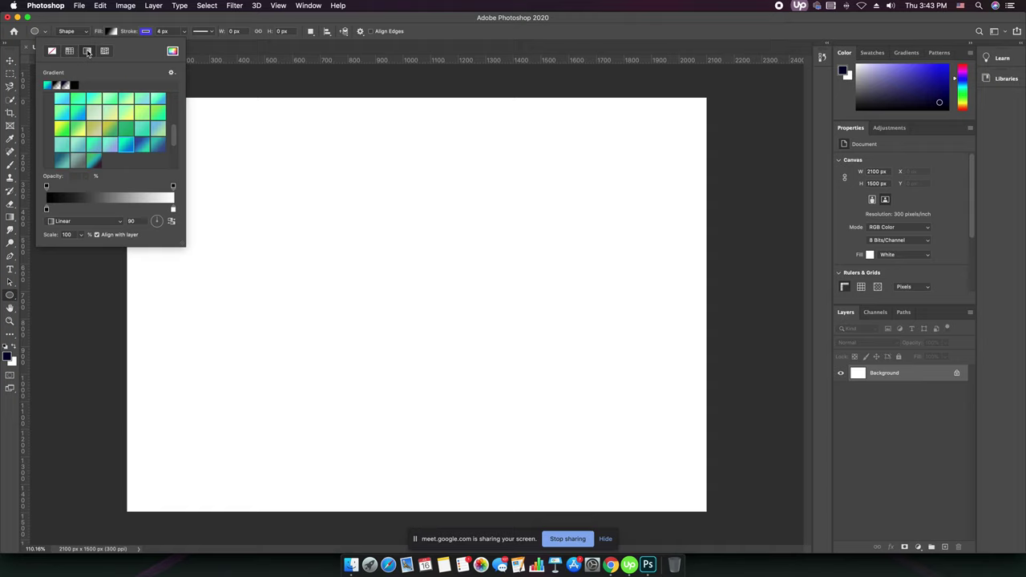
left_click(145, 34)
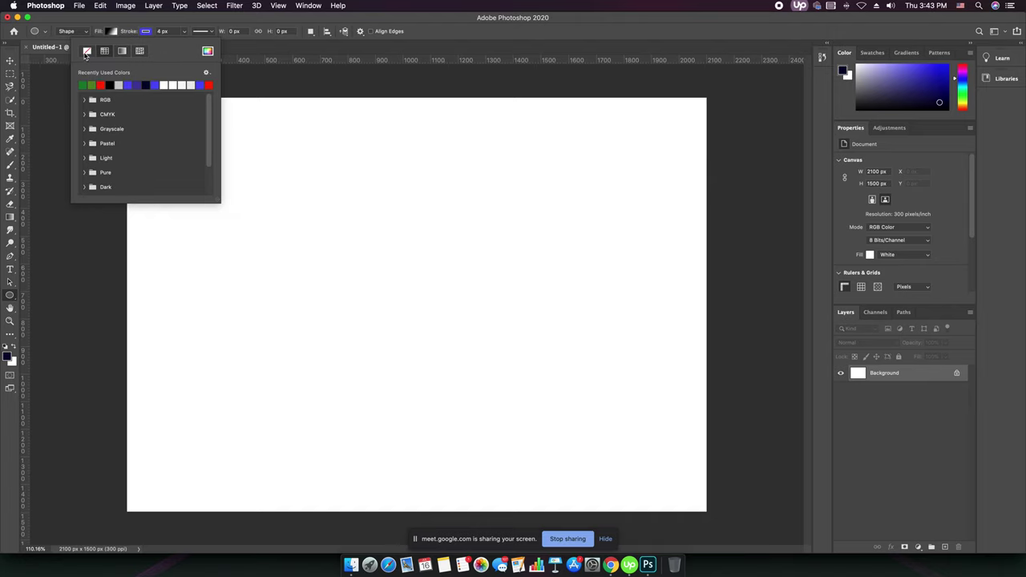
Step: Choose the cyan-to-blue recent gradient and draw a 652 px circle on the left
left_click(112, 33)
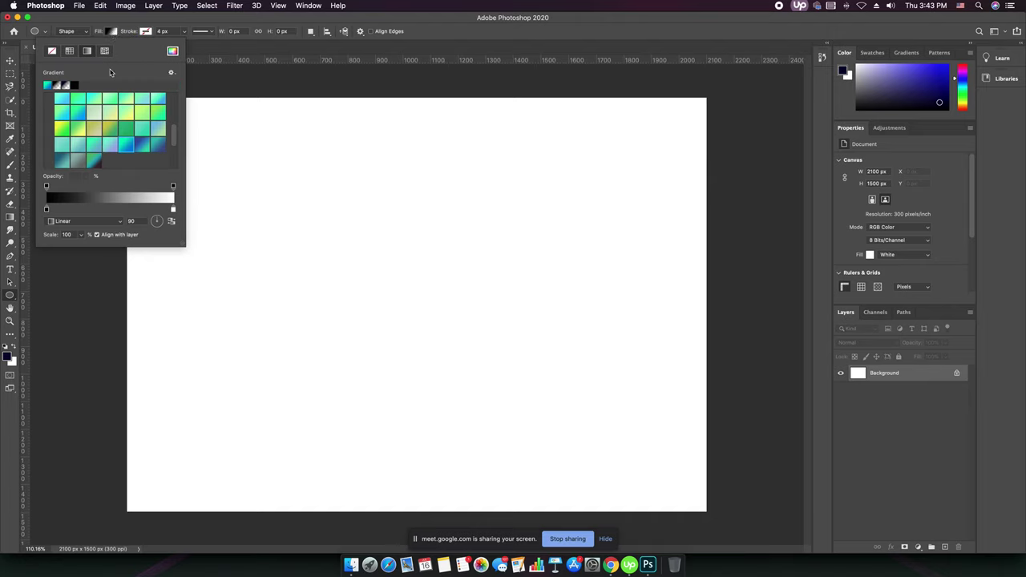
scroll(92, 128, "up", 2)
scroll(91, 129, "up", 2)
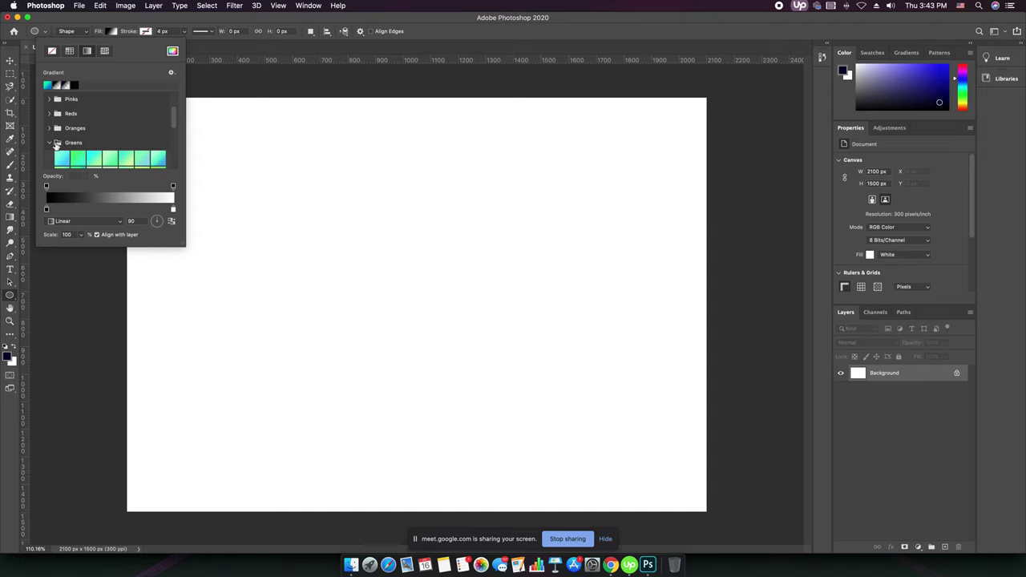
left_click(50, 146)
scroll(99, 127, "up", 2)
scroll(88, 129, "down", 2)
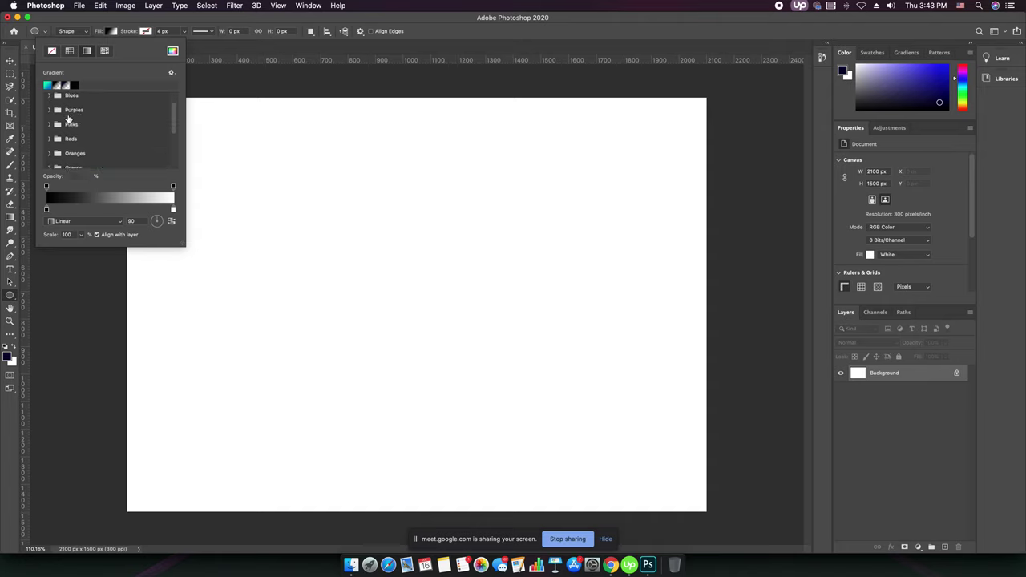
scroll(87, 130, "up", 2)
scroll(96, 127, "down", 4)
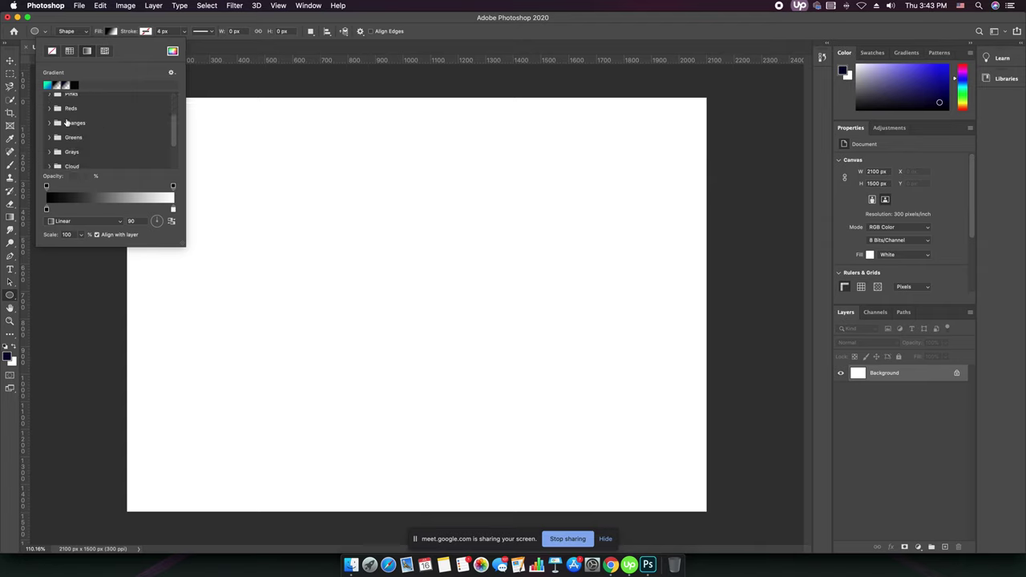
scroll(69, 140, "up", 4)
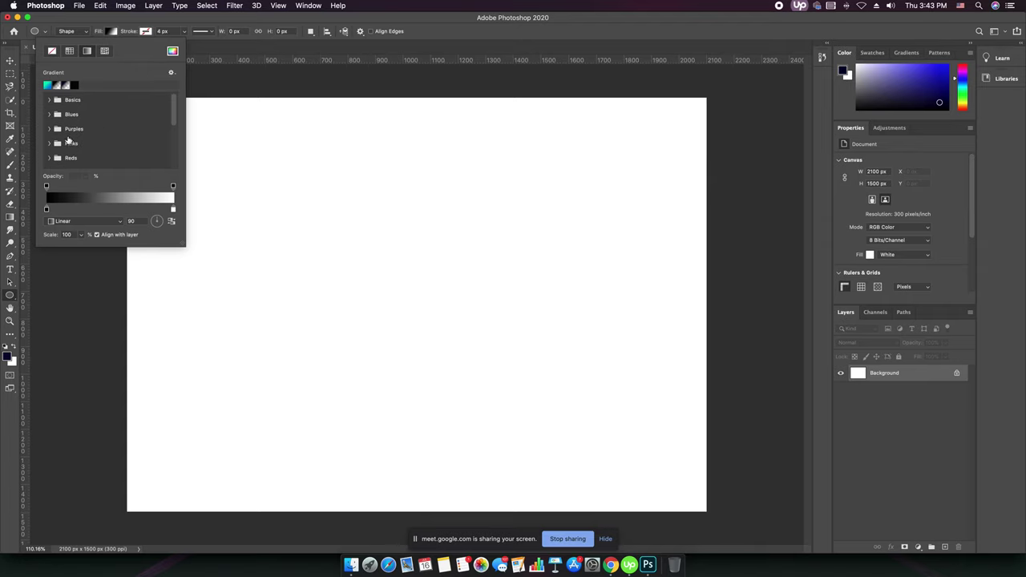
left_click(48, 87)
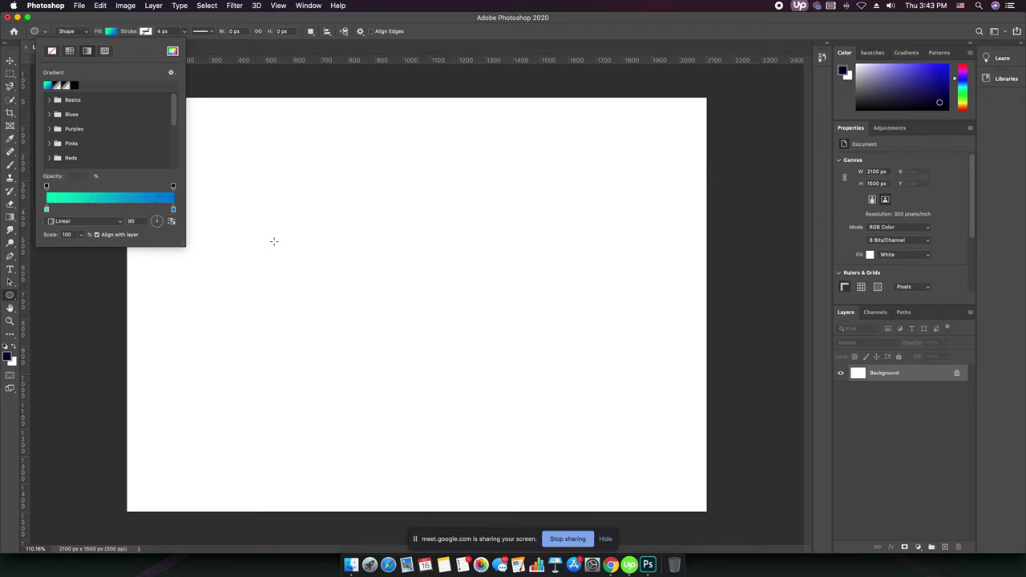
left_click_drag(221, 193, 400, 407)
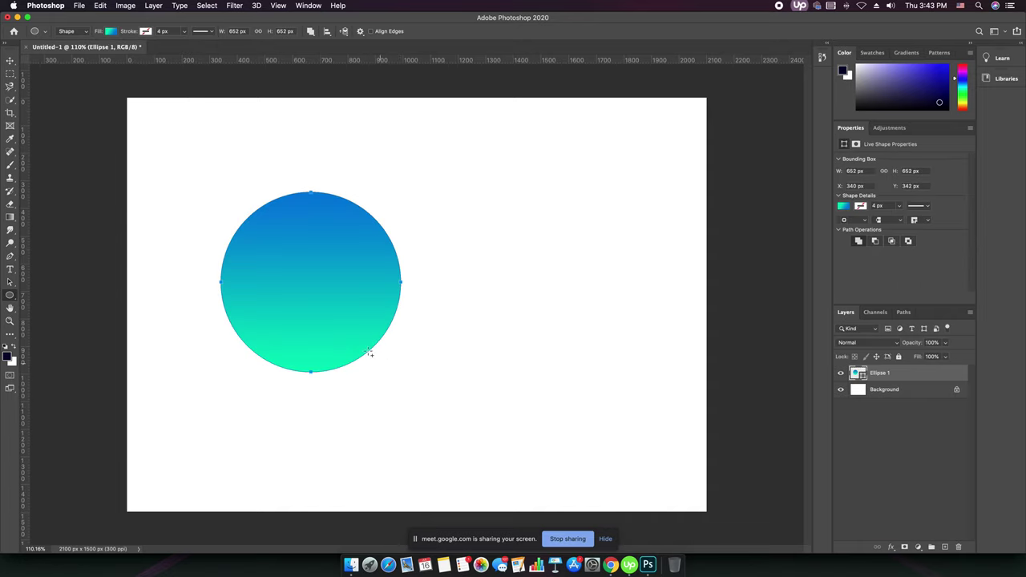
Step: Shift the circle up and left to X 268 px, Y 322 px
left_click(9, 61)
left_click_drag(304, 307, 284, 302)
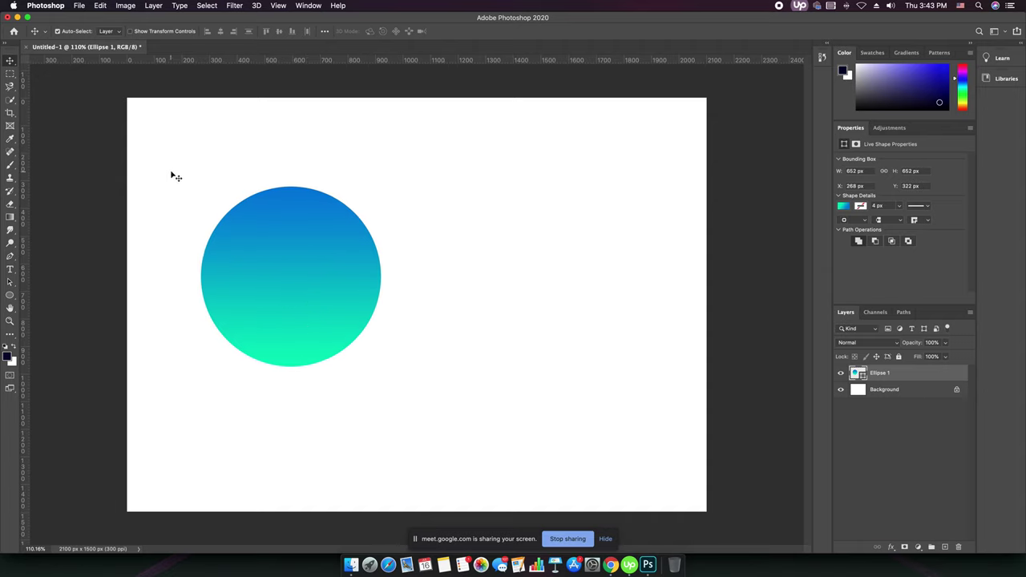
left_click(9, 295)
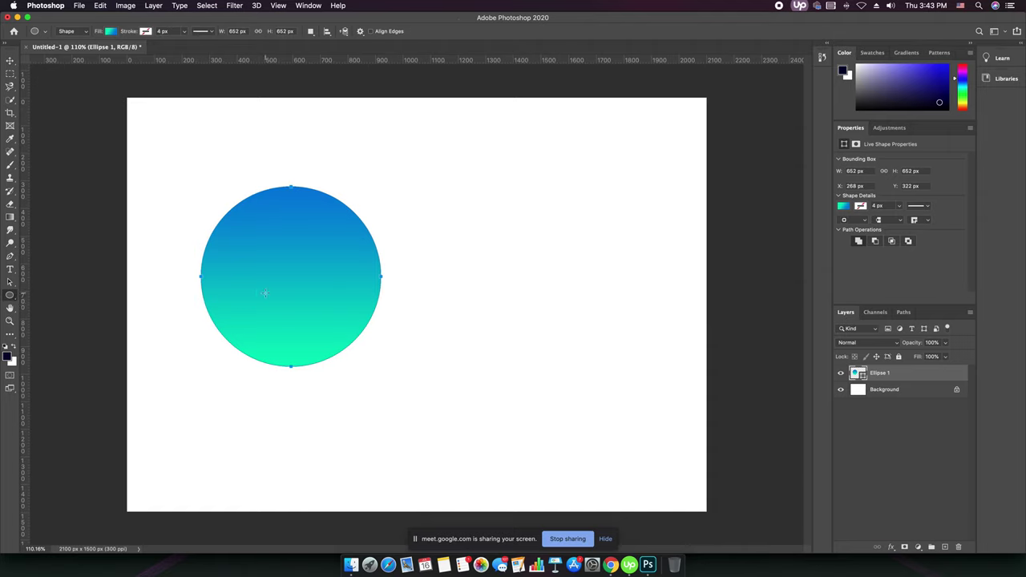
left_click(110, 31)
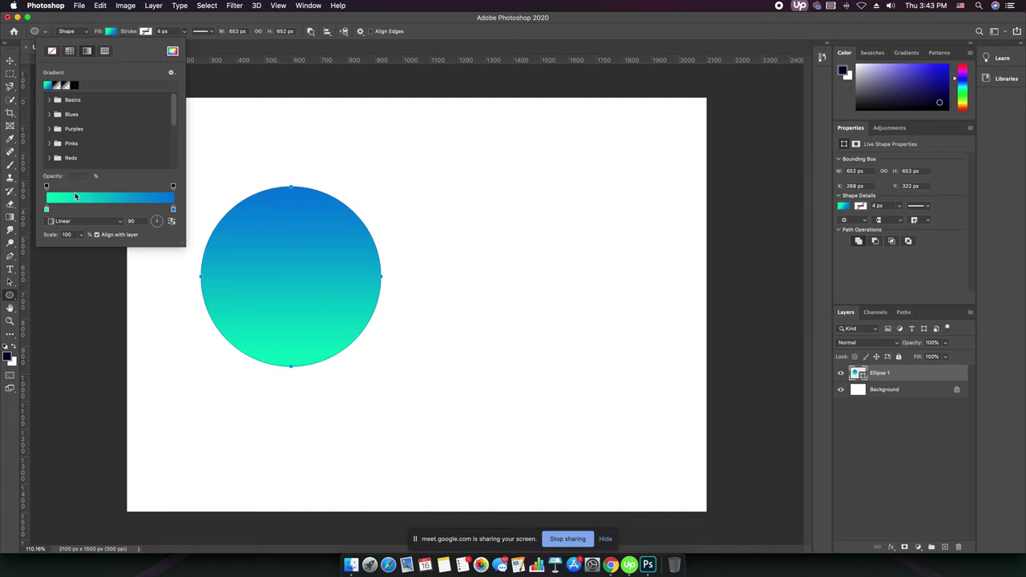
Step: Enlarge the gradient picker, inspect both colour stops, and reverse the gradient colours
left_click_drag(183, 243, 254, 298)
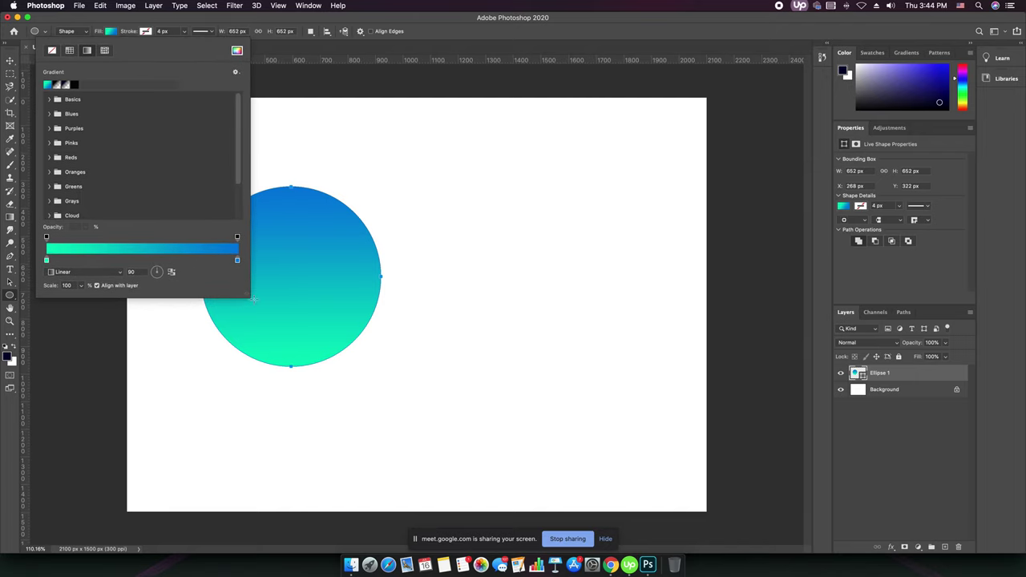
left_click(47, 261)
left_click(237, 262)
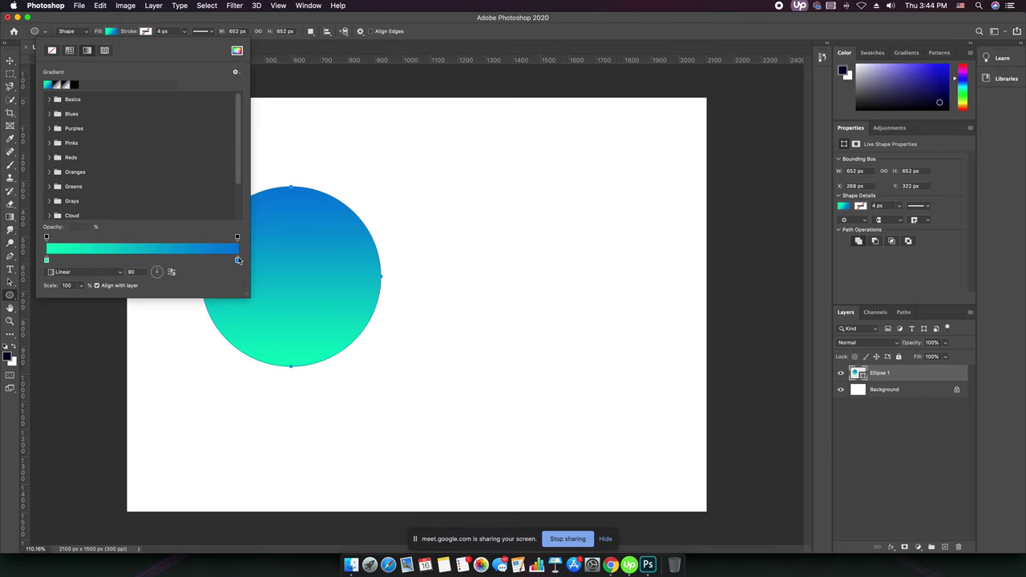
left_click(172, 274)
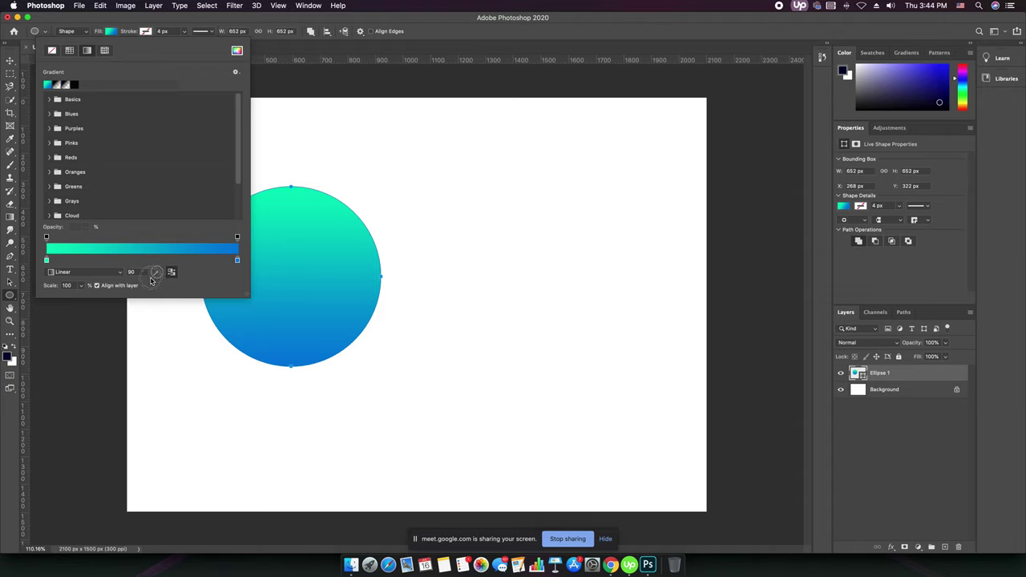
Step: Set the gradient angle to 45°, keeping the Linear style
left_click(151, 280)
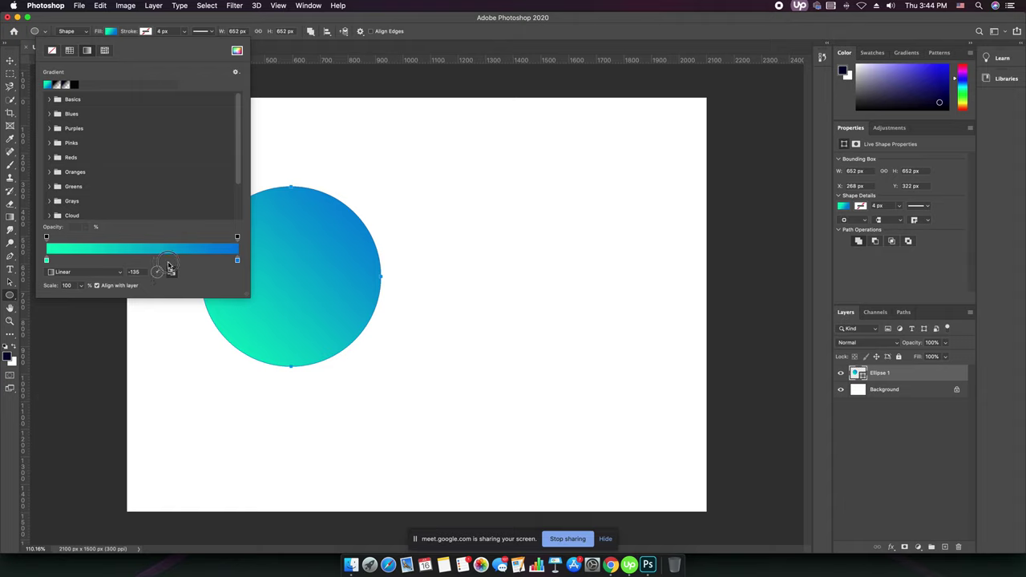
left_click(171, 272)
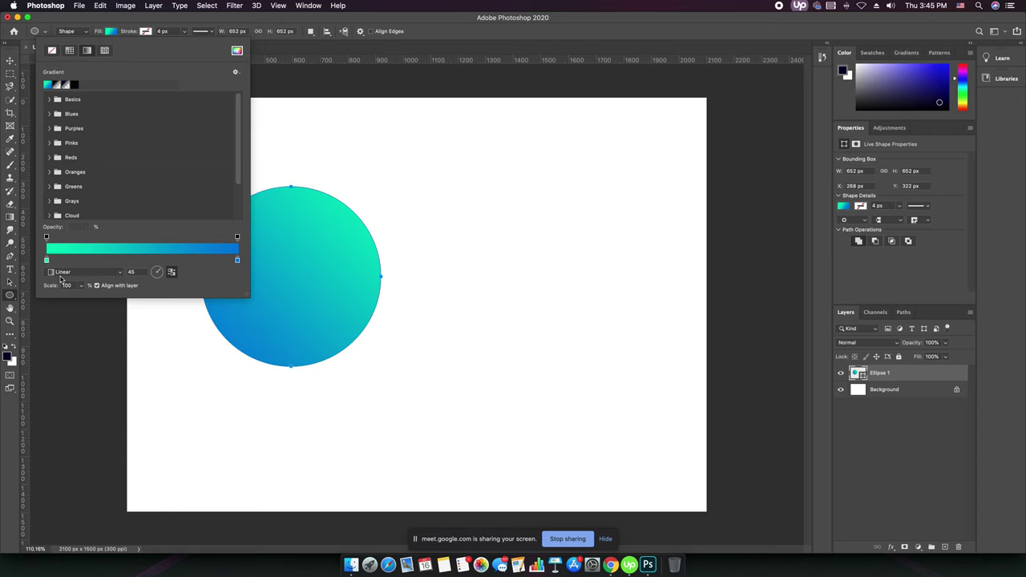
left_click(93, 275)
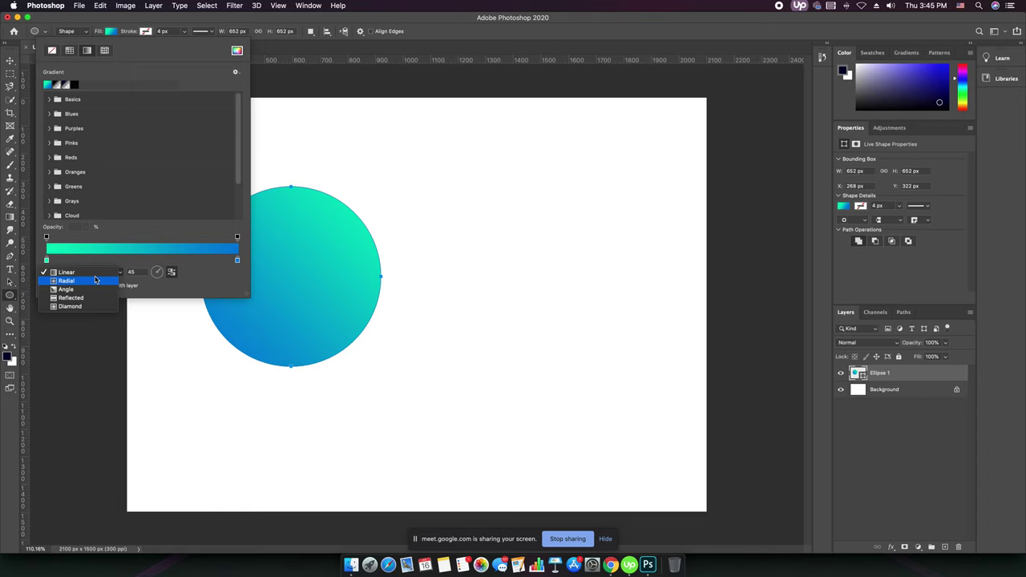
left_click(365, 219)
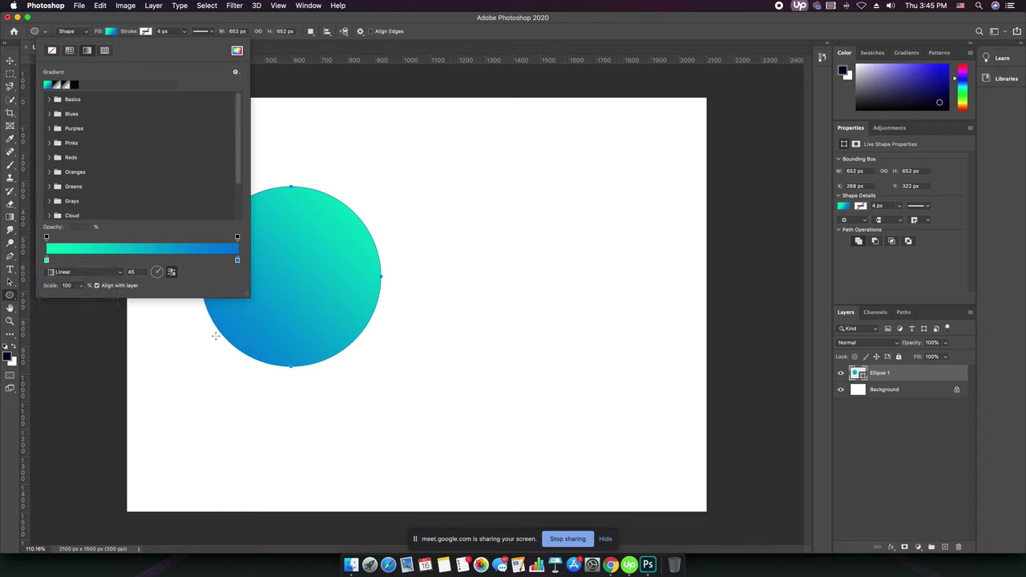
Step: Switch to a Radial gradient and toggle Reverse back to a teal centre
left_click(120, 275)
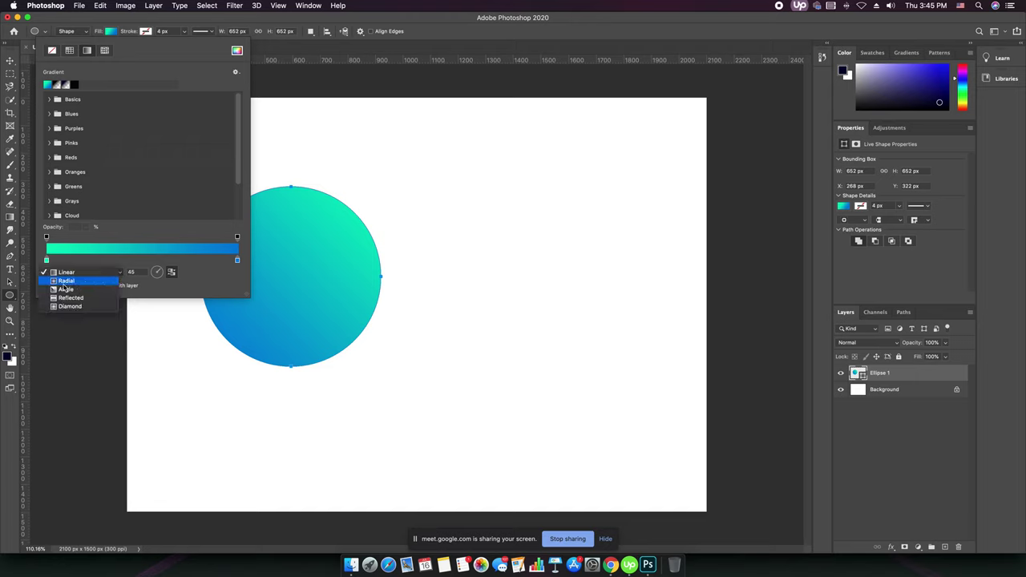
left_click(77, 281)
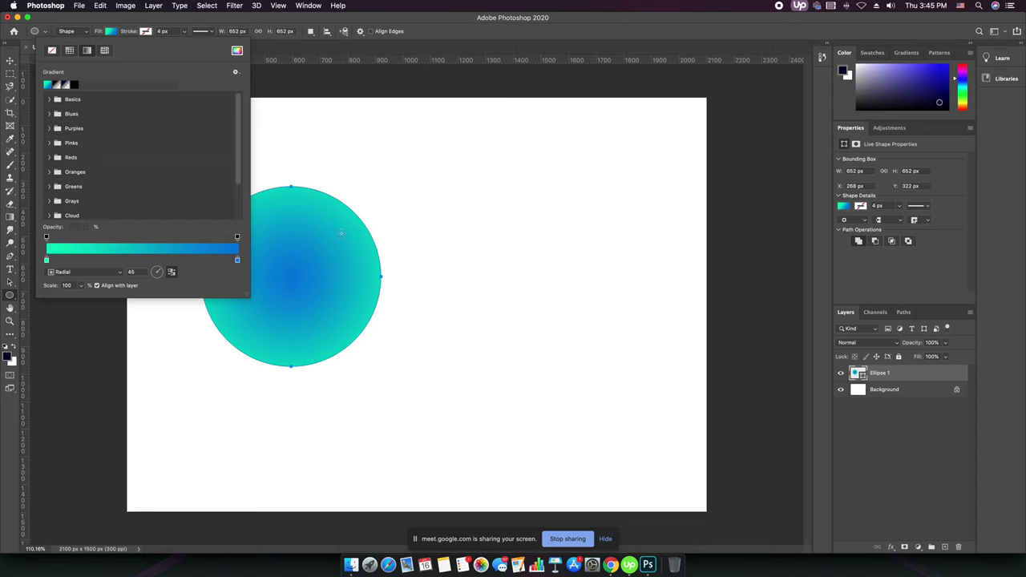
left_click(172, 272)
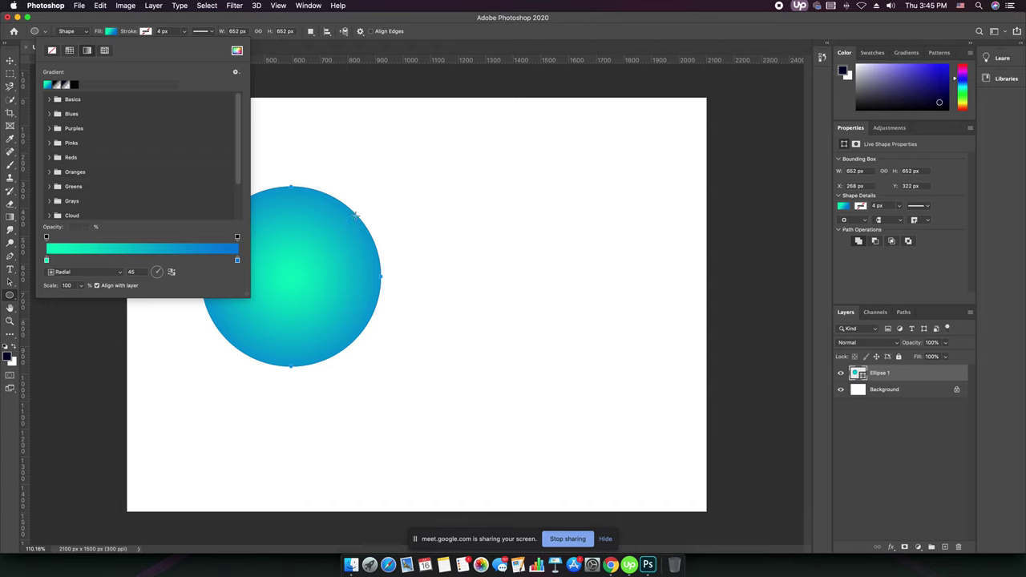
left_click(171, 272)
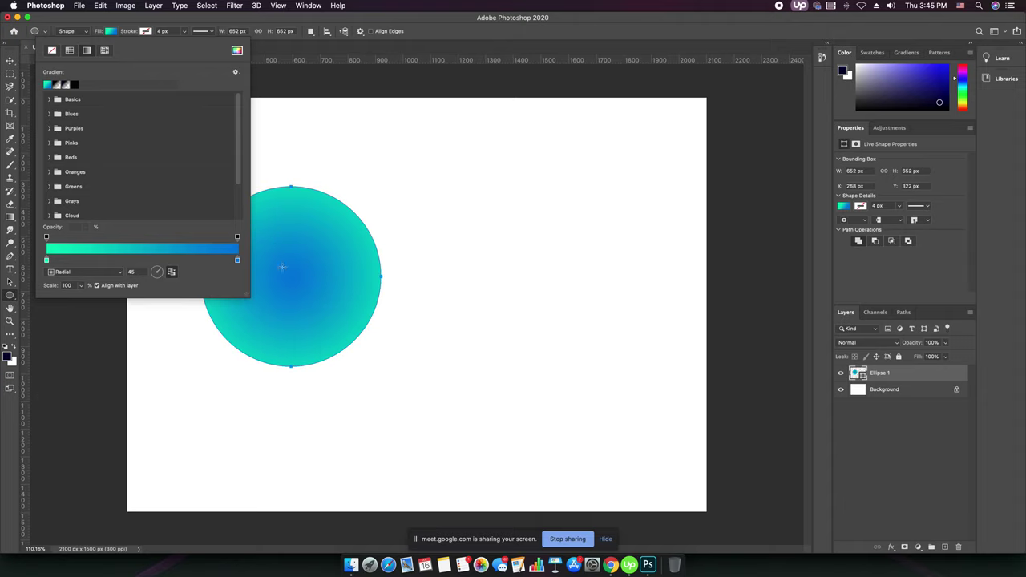
left_click(172, 273)
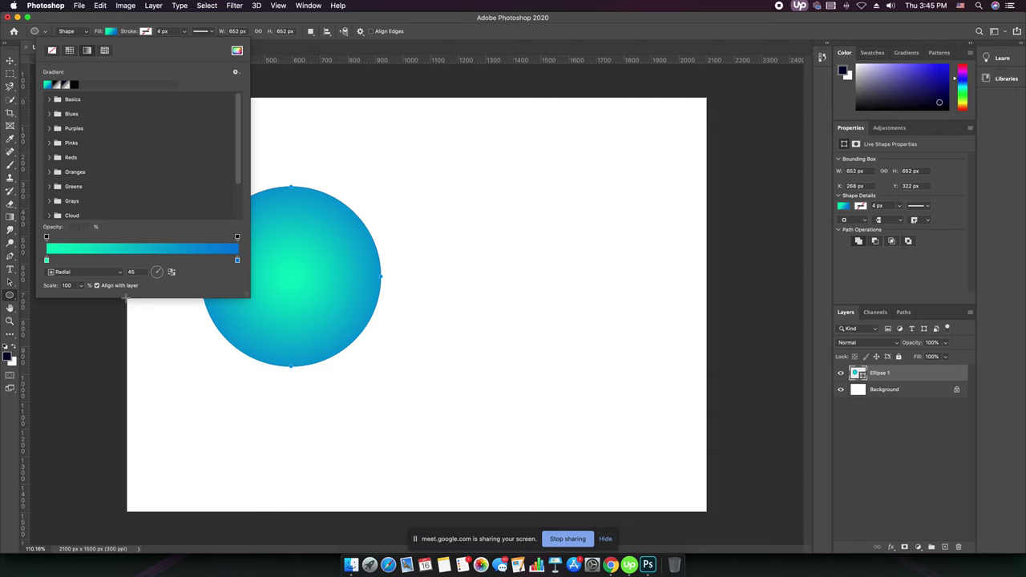
Step: Try the Angle and Reflected styles, settling on a Diamond gradient
left_click(119, 273)
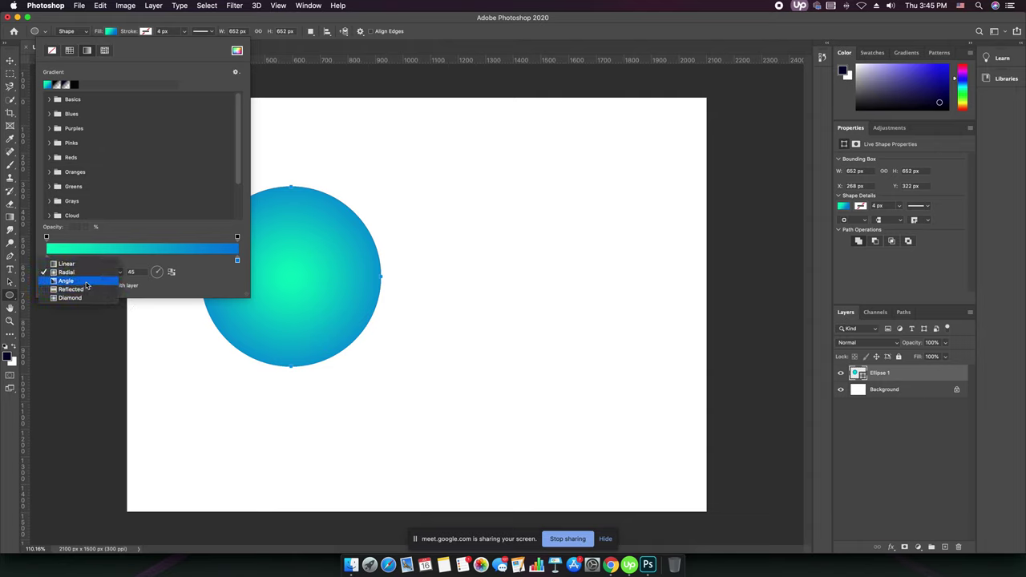
left_click(80, 282)
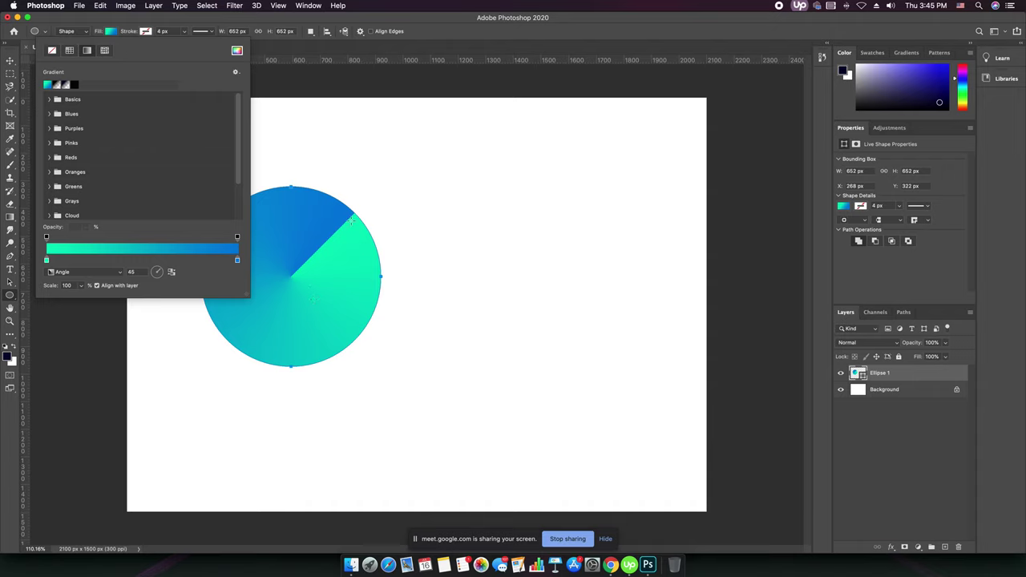
left_click(104, 273)
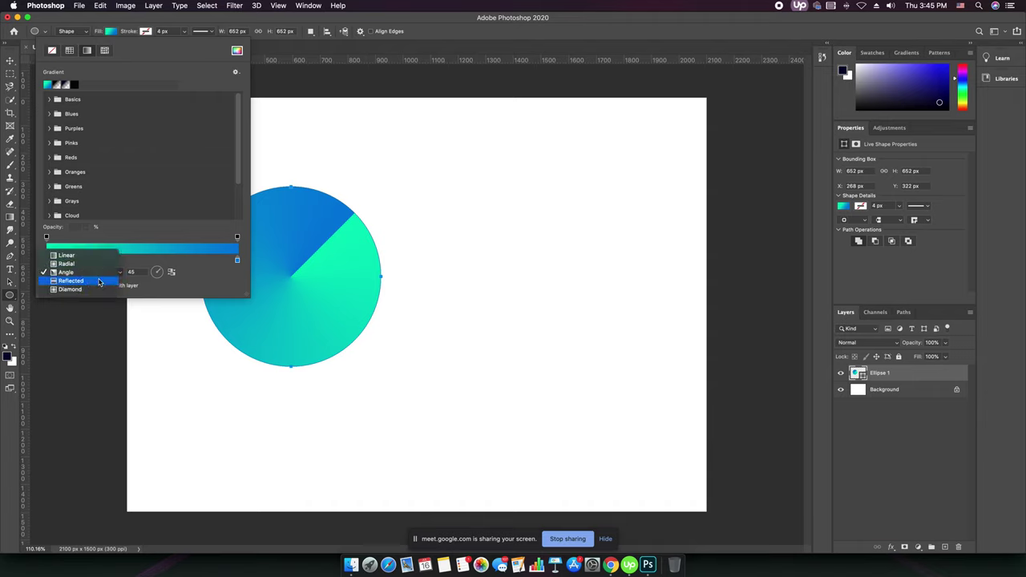
left_click(99, 281)
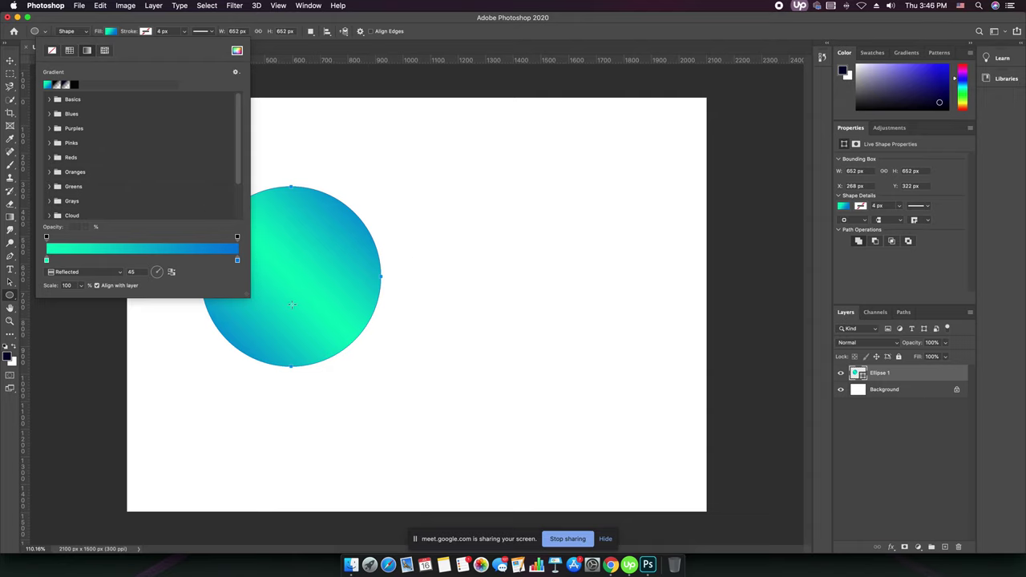
left_click(118, 273)
left_click(93, 280)
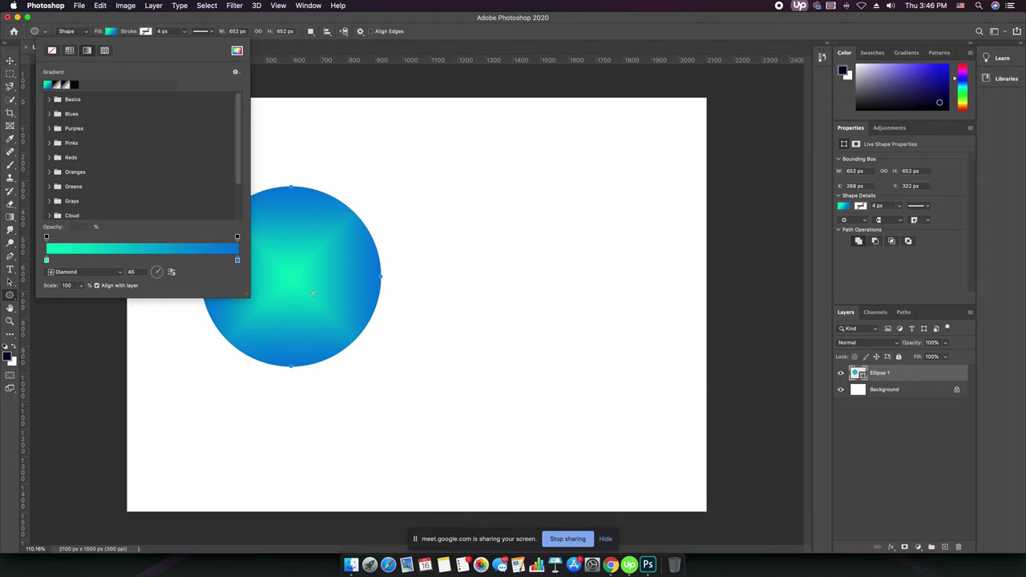
left_click(111, 273)
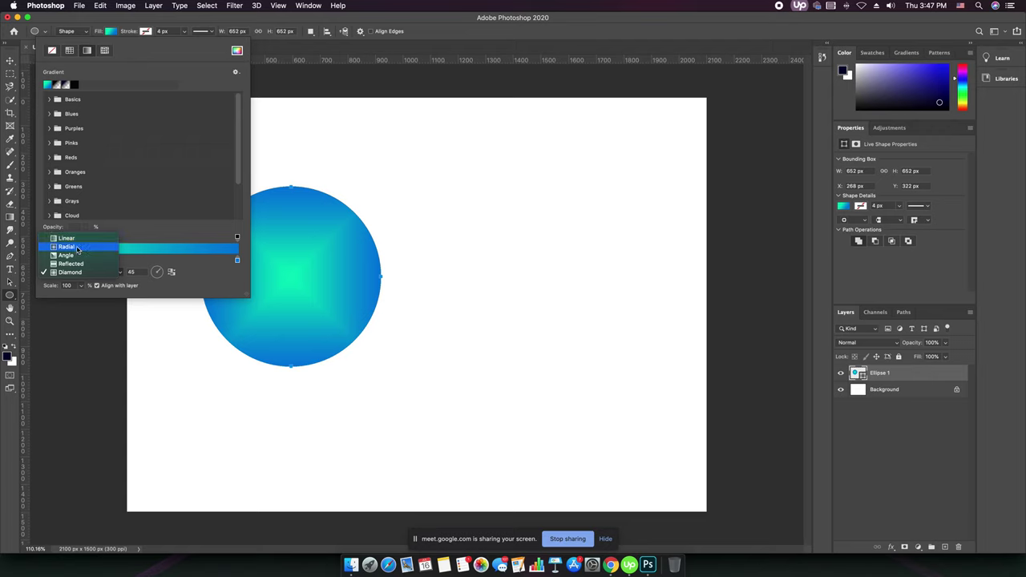
Step: Set the circle back to Radial and apply the first Basics gradient
left_click(77, 249)
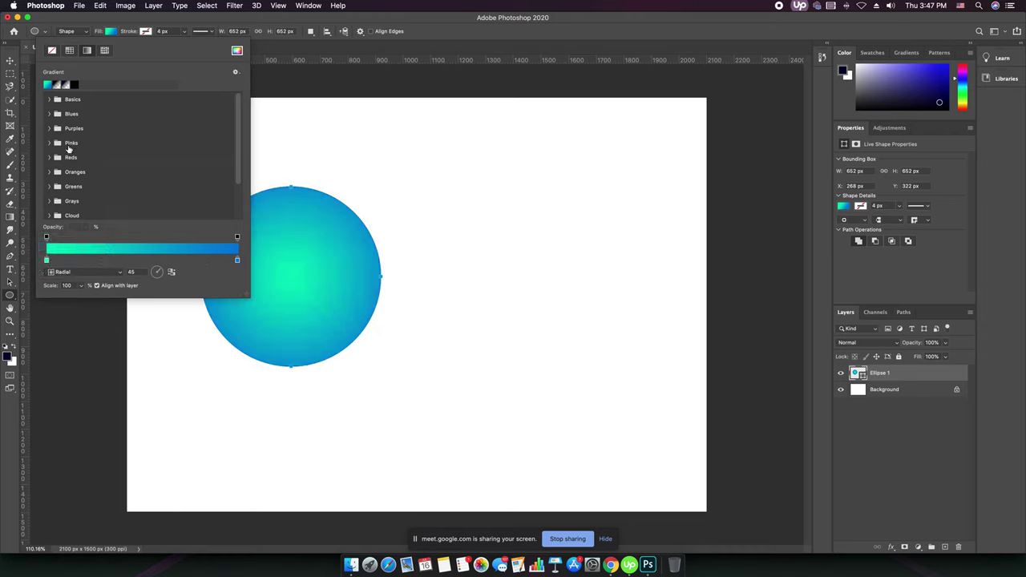
left_click(49, 101)
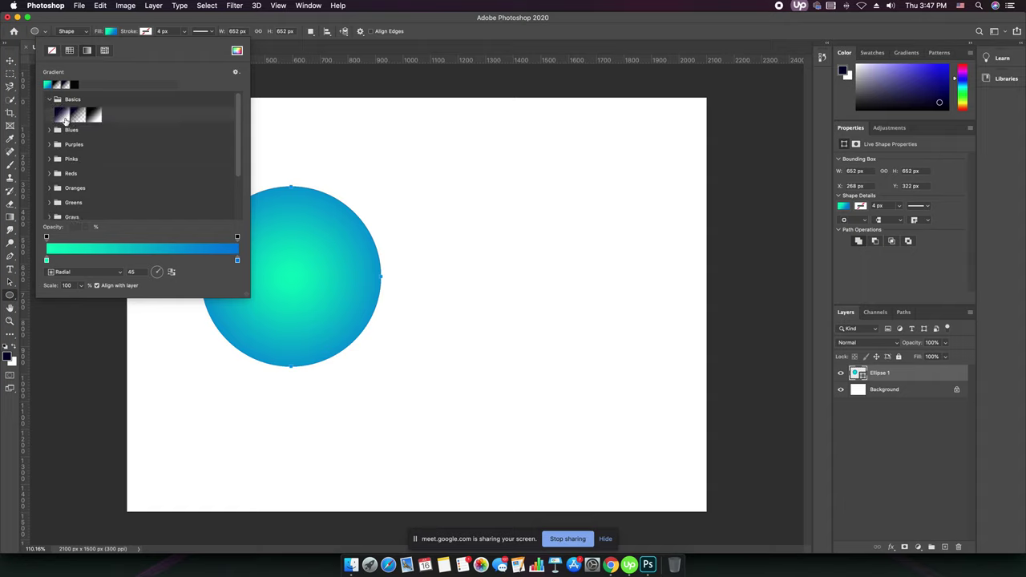
left_click(64, 117)
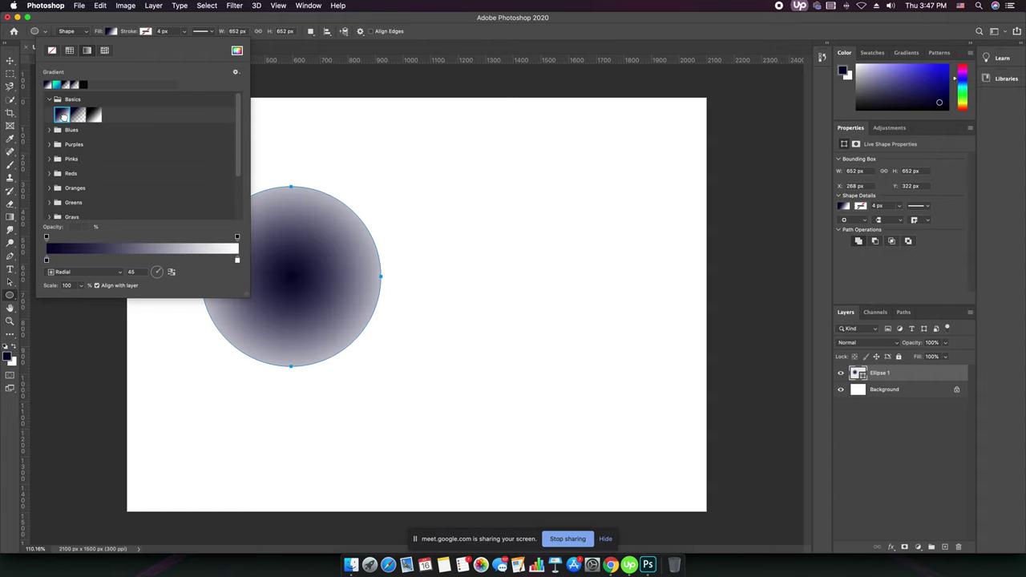
Step: Colour the left gradient stop black and the right stop dark grey #737373
double_click(46, 261)
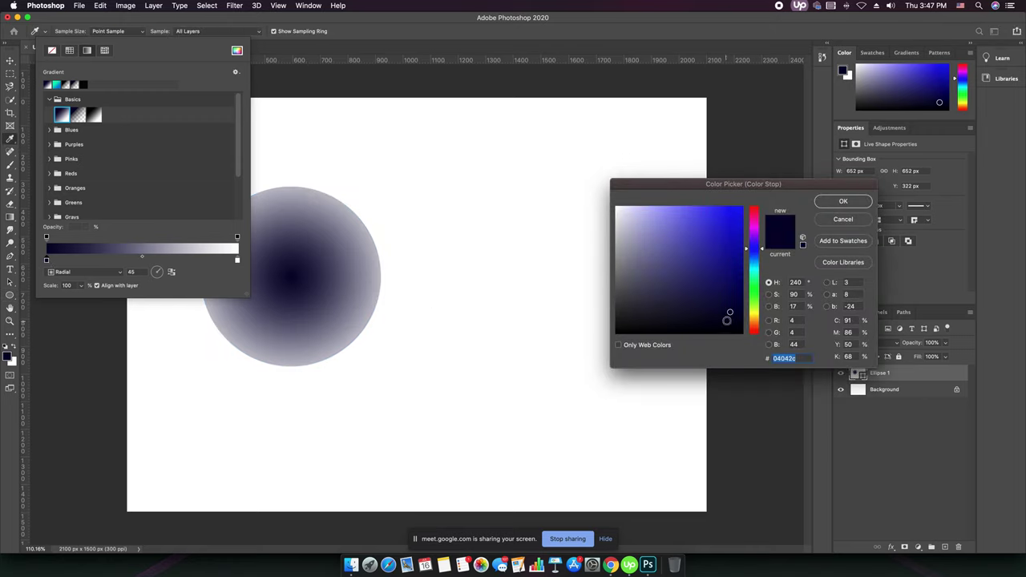
left_click_drag(688, 189, 521, 228)
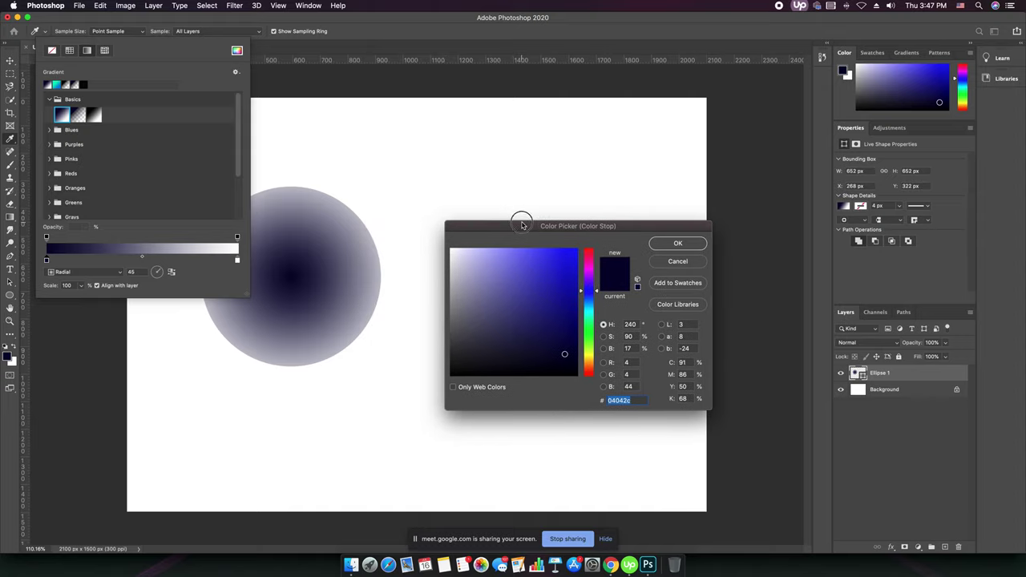
mouse_move(487, 340)
left_mouse_down()
mouse_move(508, 293)
mouse_move(426, 377)
mouse_move(451, 376)
left_mouse_up()
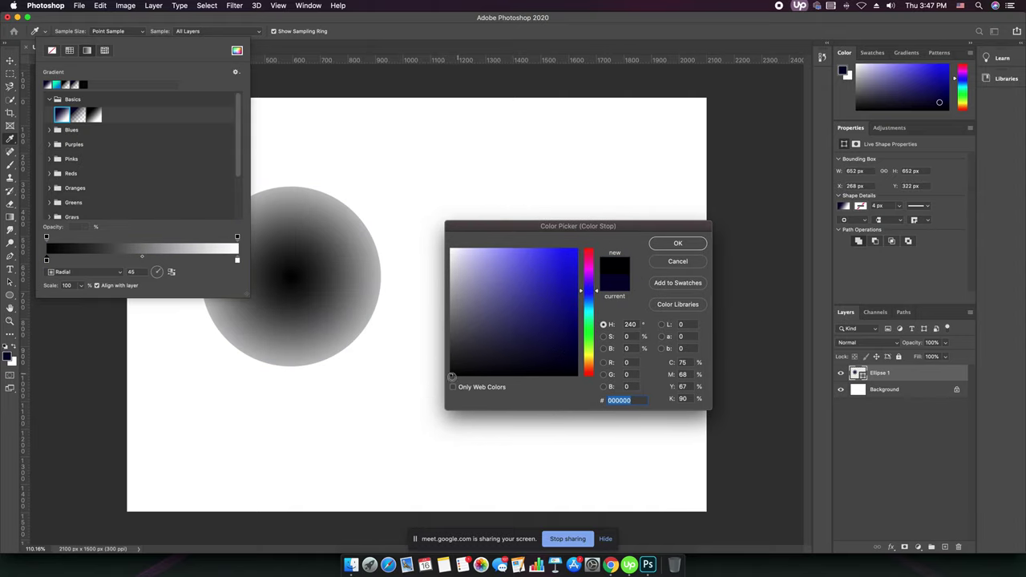
left_click(695, 244)
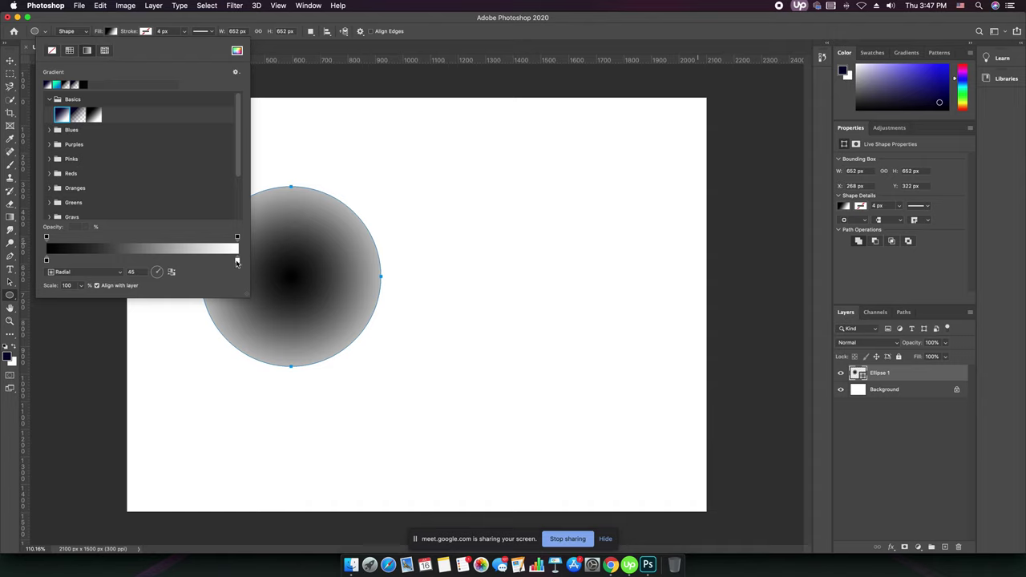
double_click(238, 260)
left_click_drag(456, 368, 435, 317)
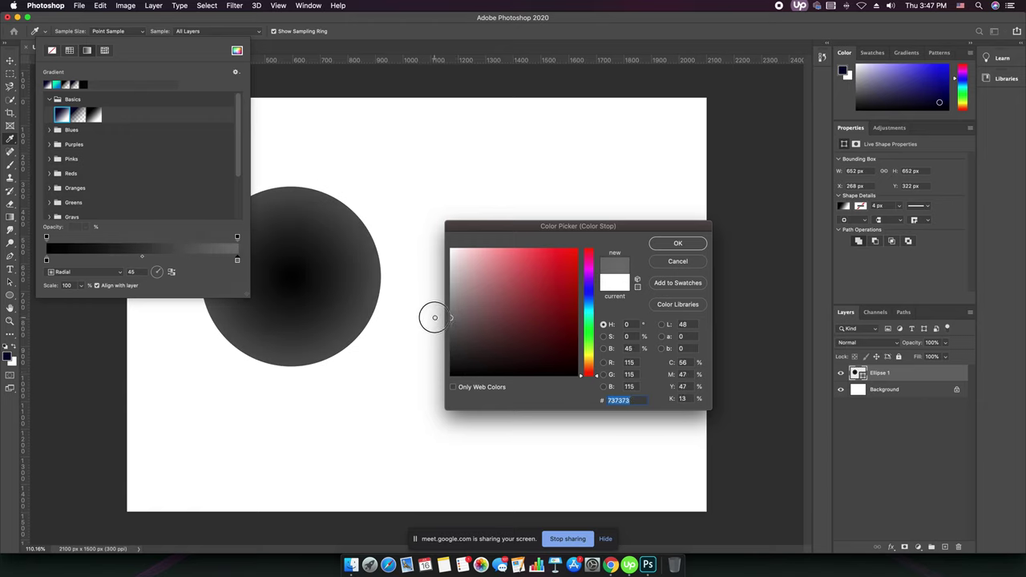
left_click(677, 242)
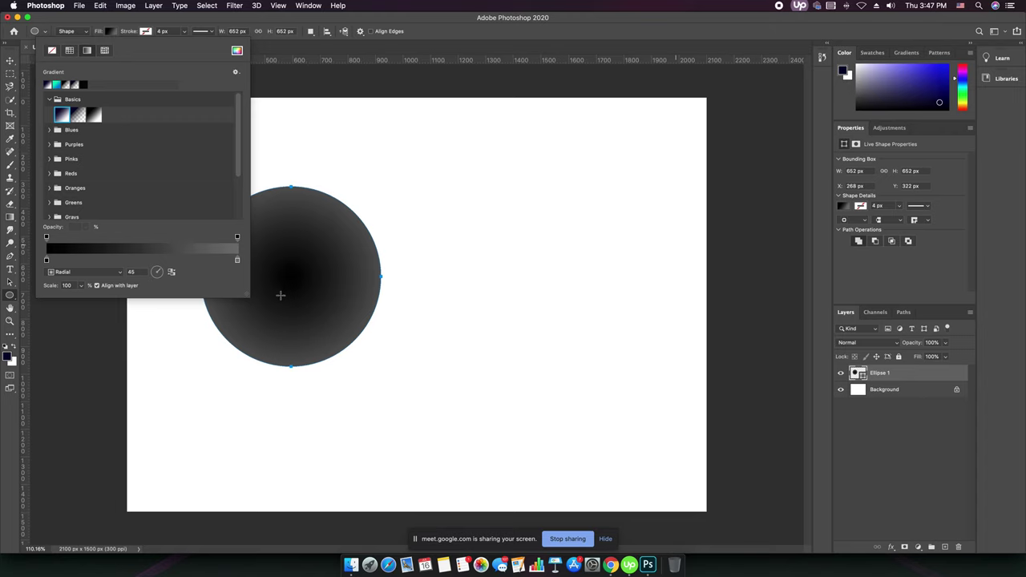
Step: Centre the circle in view and set its radial gradient scale to 108%
scroll(275, 284, "up", 5)
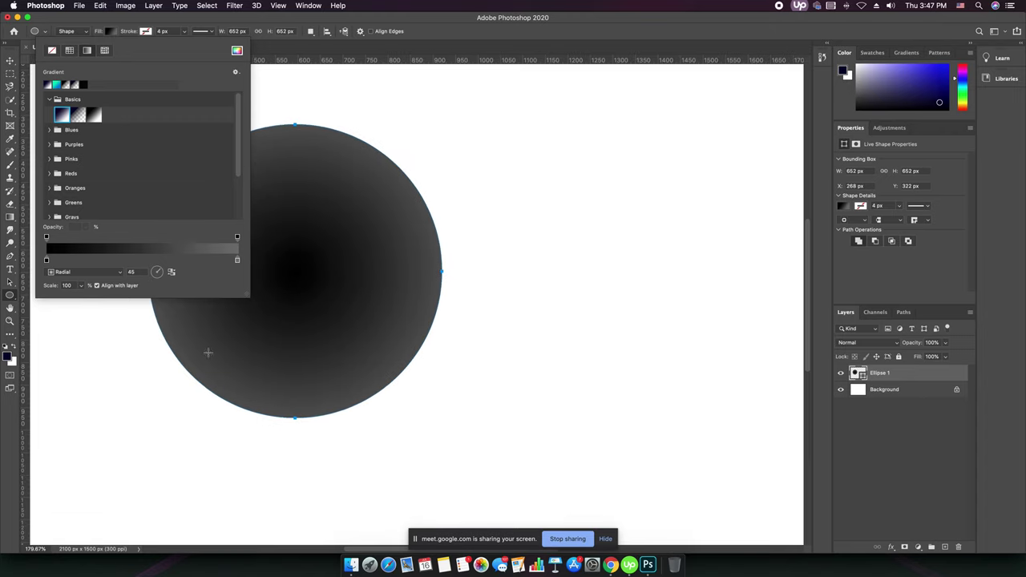
left_click(180, 410)
left_click_drag(180, 410, 309, 436)
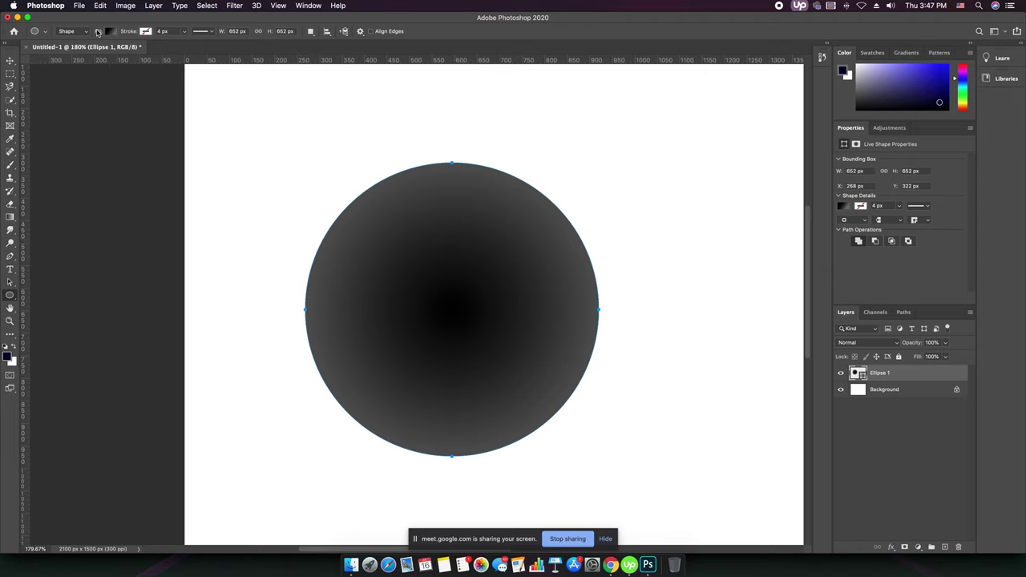
left_click(110, 32)
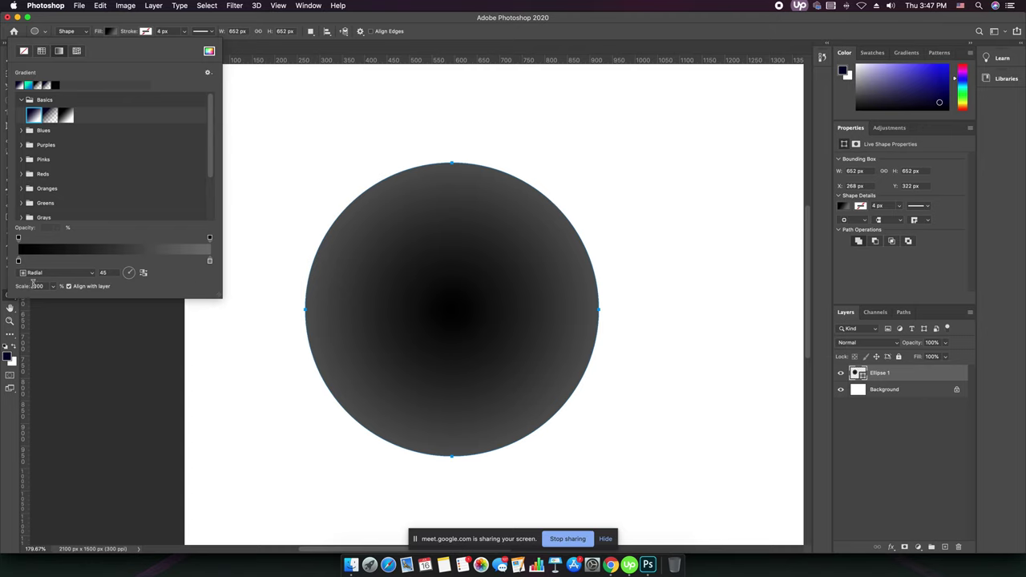
mouse_move(24, 288)
left_mouse_down()
mouse_move(3, 287)
mouse_move(15, 290)
left_mouse_up()
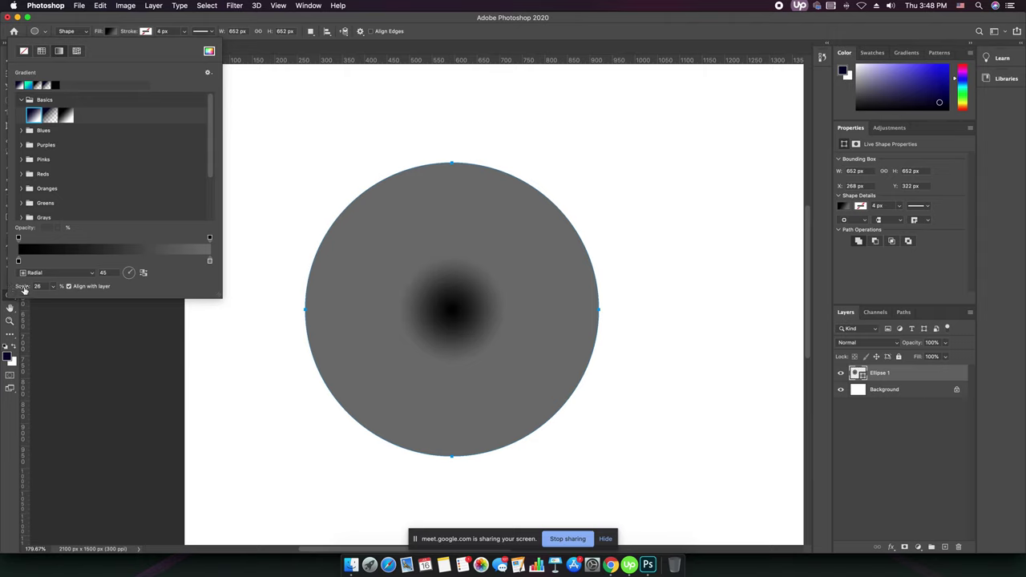
left_click_drag(23, 290, 64, 293)
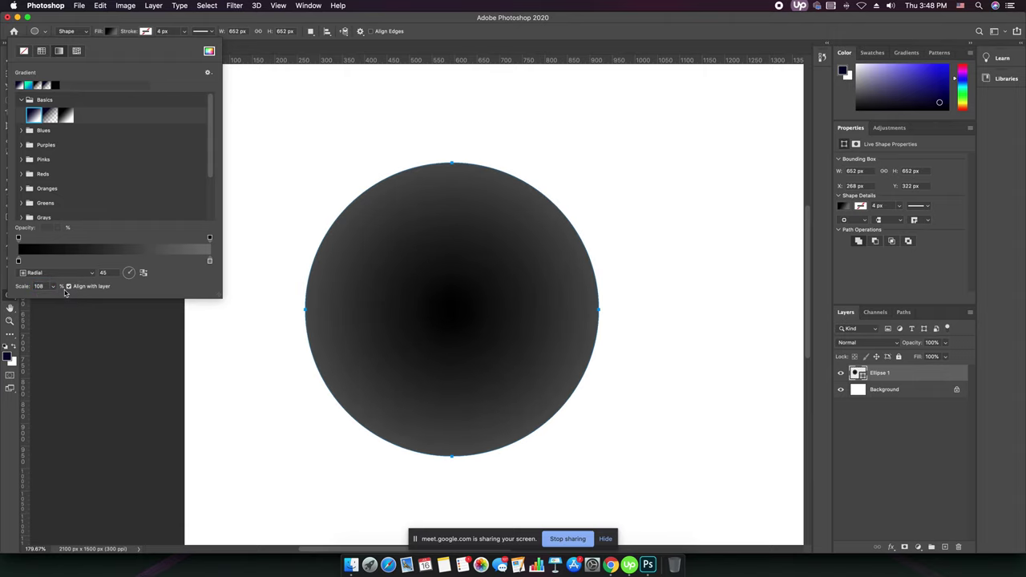
left_click(261, 48)
scroll(84, 161, "down", 5)
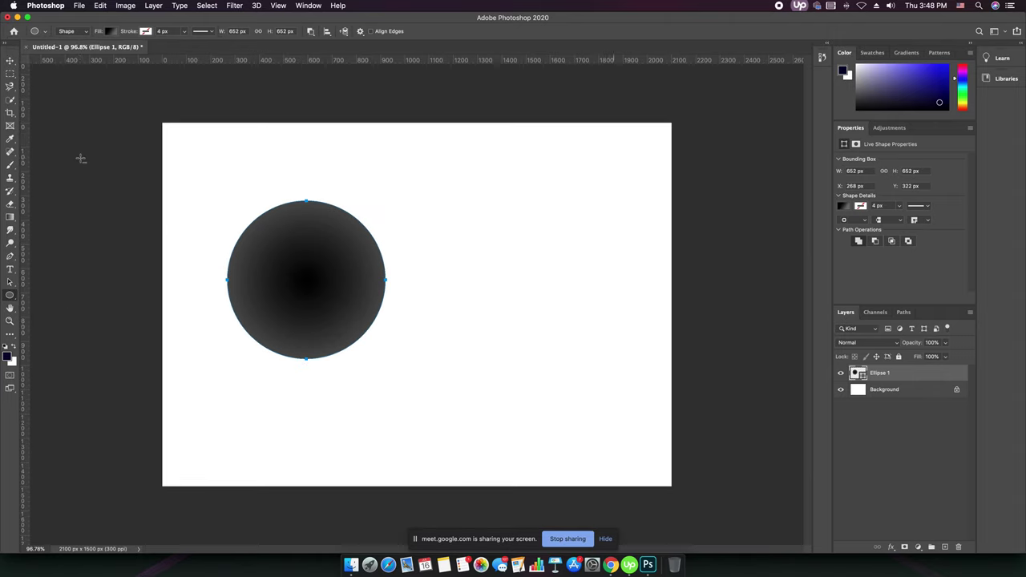
Step: Scale the gradient circle up with Free Transform until it covers the canvas
scroll(270, 252, "up", 2)
left_click(11, 61)
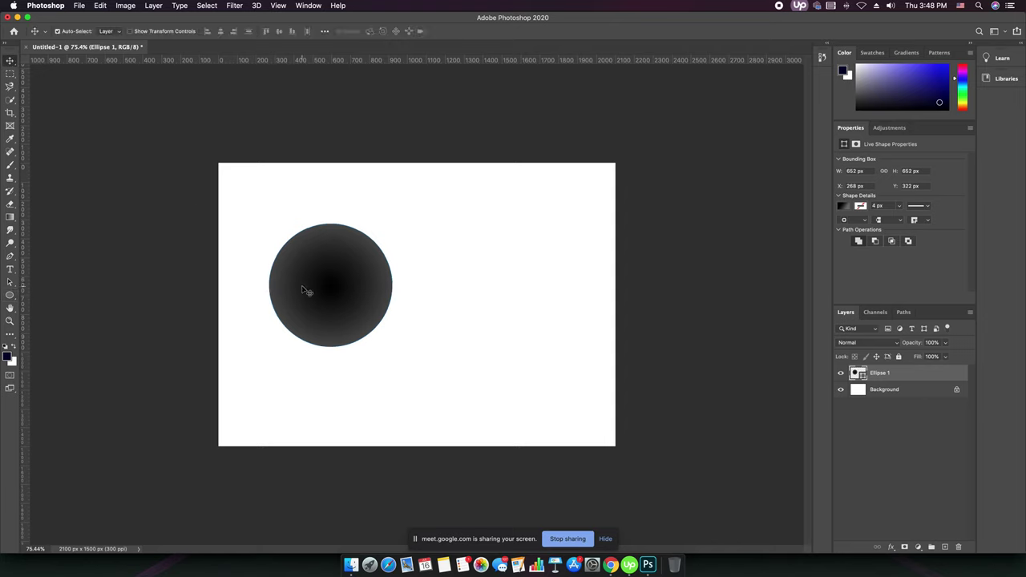
key("ctrl+t")
left_click_drag(388, 344, 577, 489)
left_click_drag(329, 341, 487, 359)
key("Return")
key("ctrl+t")
key("ctrl+0")
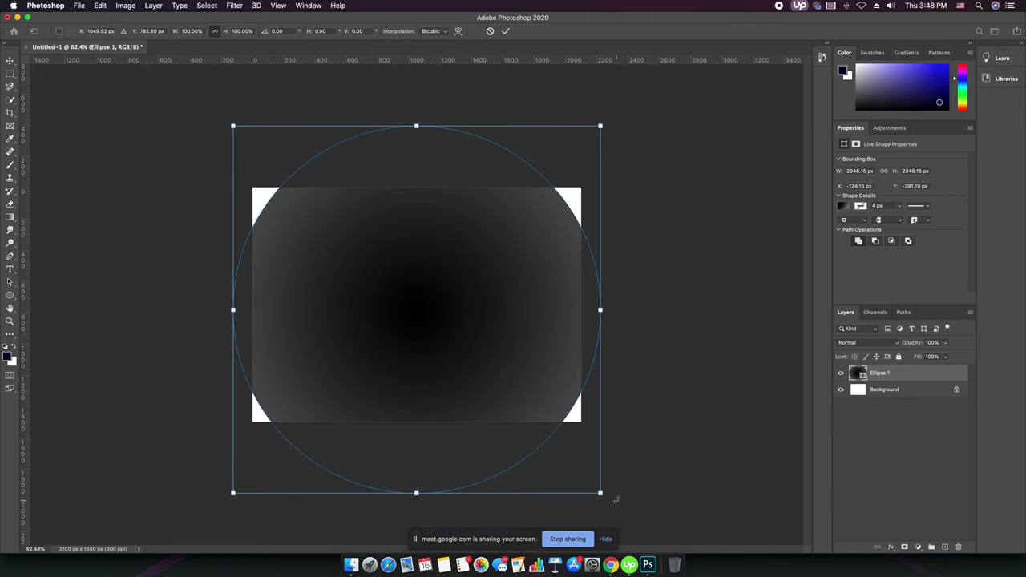
left_click_drag(604, 497, 654, 517)
key("Return")
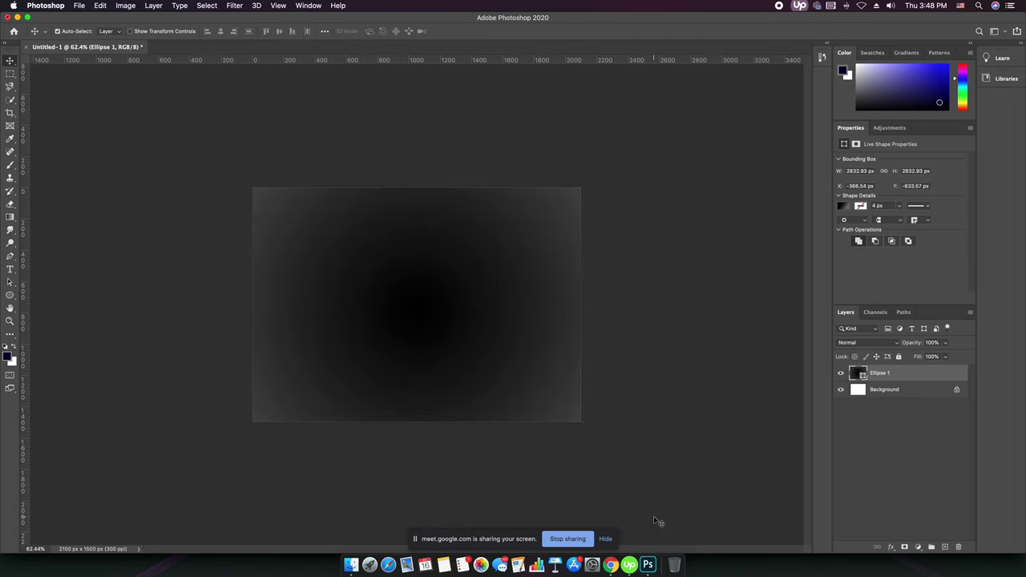
Step: Resize the circle from its corner, reposition it, and shrink it slightly
scroll(465, 367, "down", 2)
key("ctrl+t")
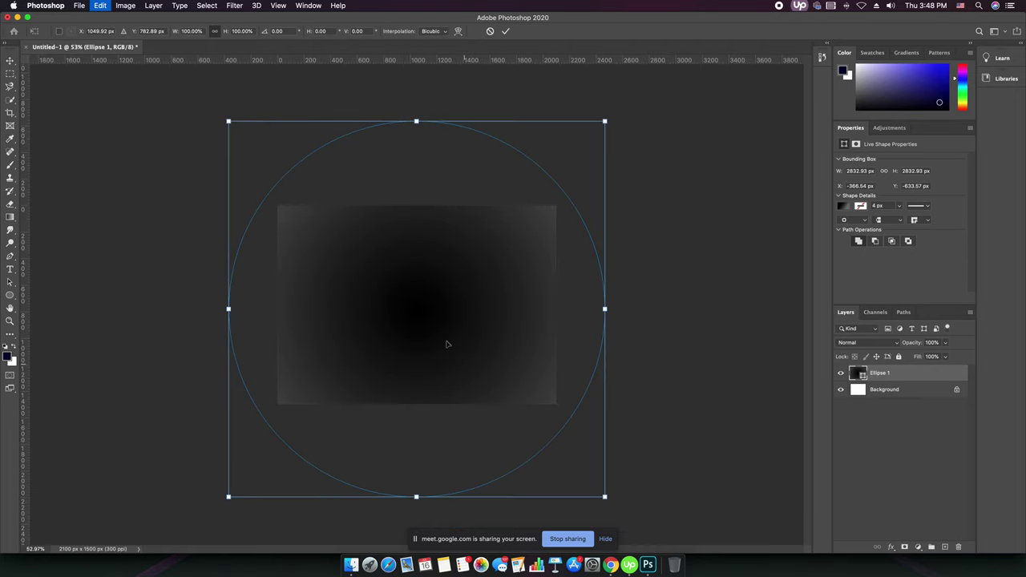
key("ctrl+0")
left_click_drag(582, 477, 607, 497)
key("Return")
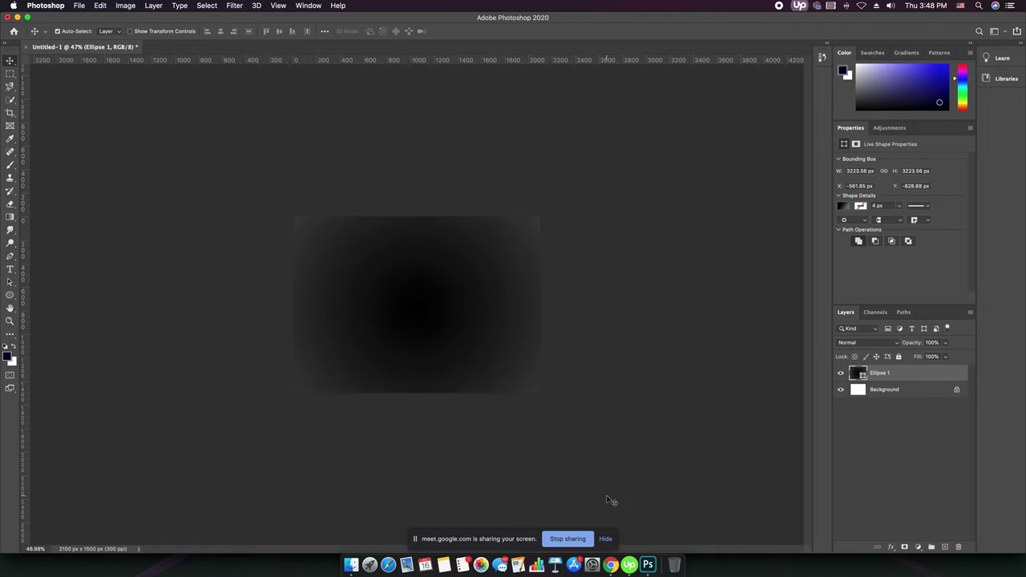
scroll(447, 331, "up", 3)
scroll(447, 330, "up", 1)
left_click_drag(442, 329, 441, 344)
scroll(441, 344, "down", 5)
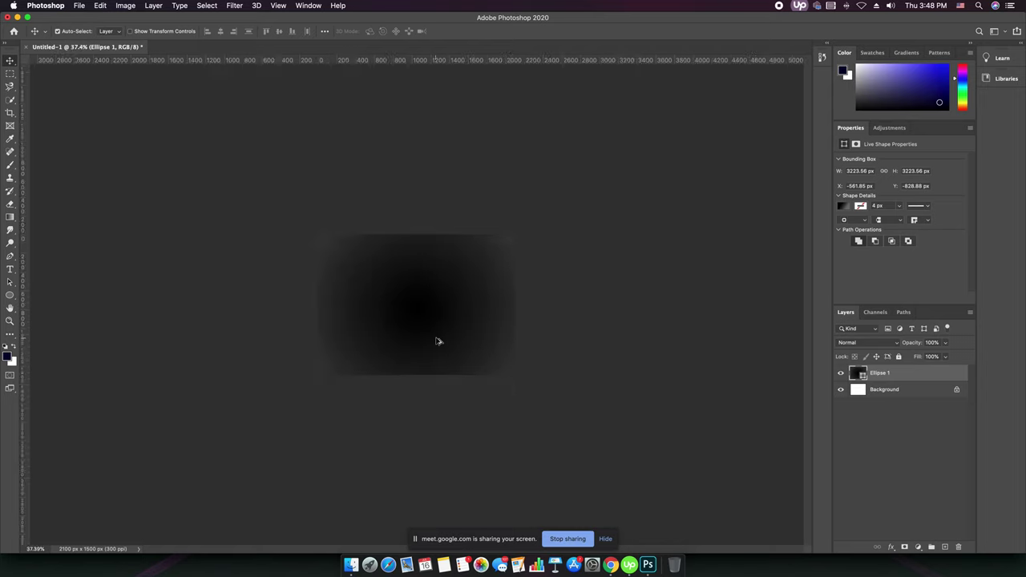
key("ctrl+t")
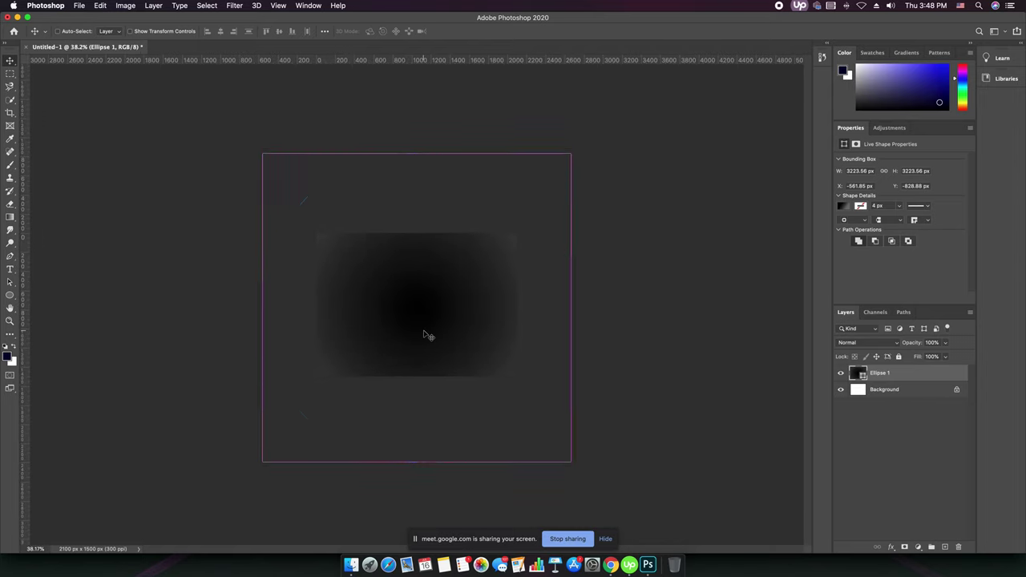
mouse_move(570, 461)
left_mouse_down()
mouse_move(525, 415)
mouse_move(565, 479)
left_mouse_up()
key("Return")
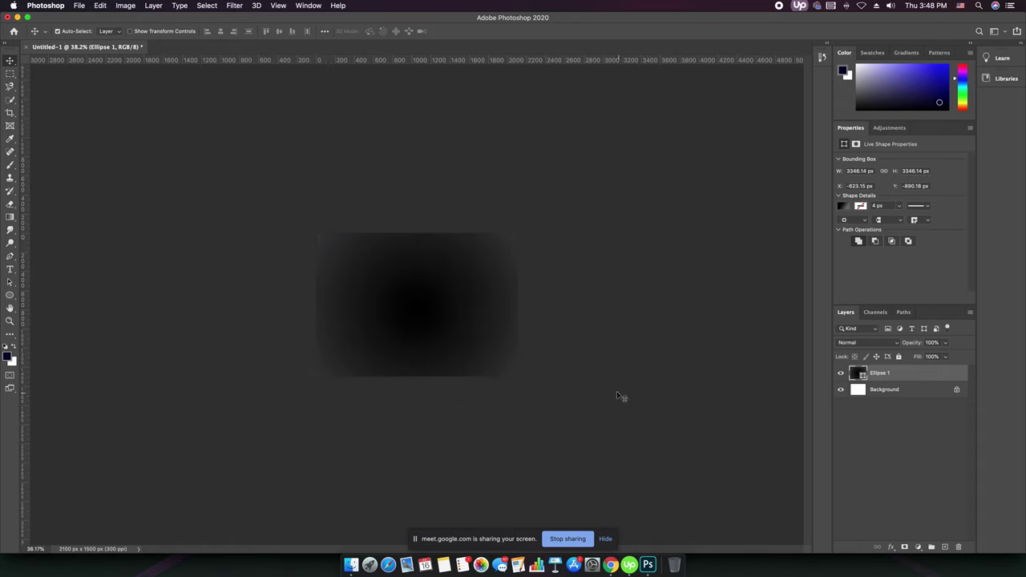
Step: Shrink the circle to about 1197 px across with two more Free Transforms
key("super+t")
left_click_drag(576, 467, 517, 397)
key("Return")
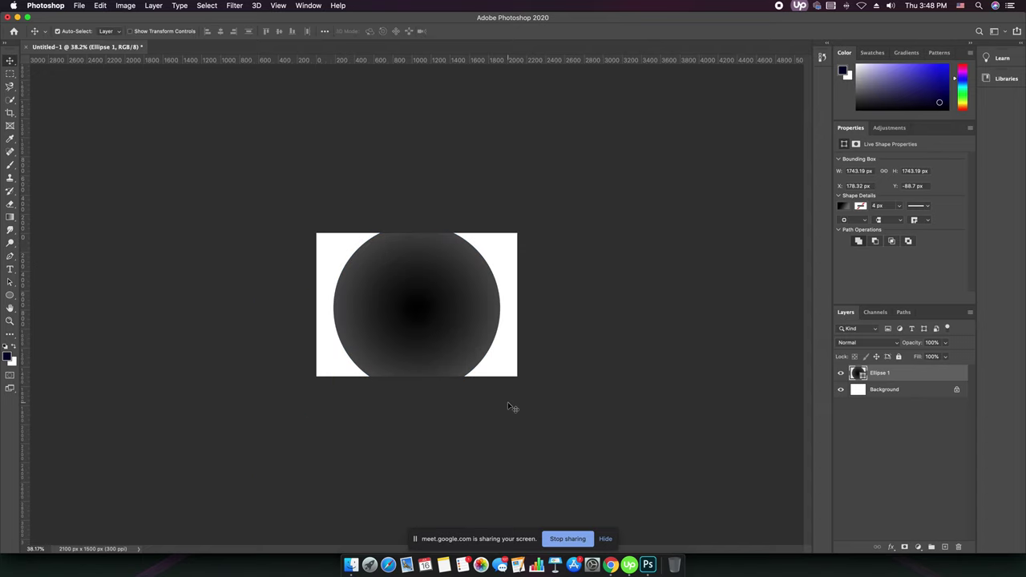
scroll(416, 314, "down", 2)
scroll(417, 314, "up", 4)
key("super+t")
left_click_drag(586, 481, 478, 376)
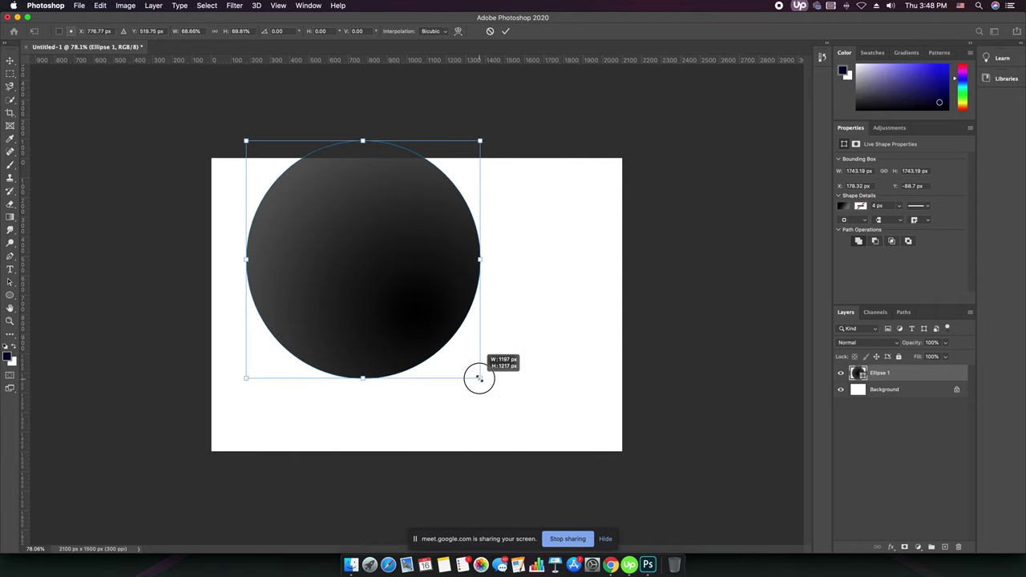
key("Return")
Step: Move the circle down into the left half and reselect its layer
left_click_drag(346, 267, 340, 311)
left_click(552, 363)
left_click(396, 331)
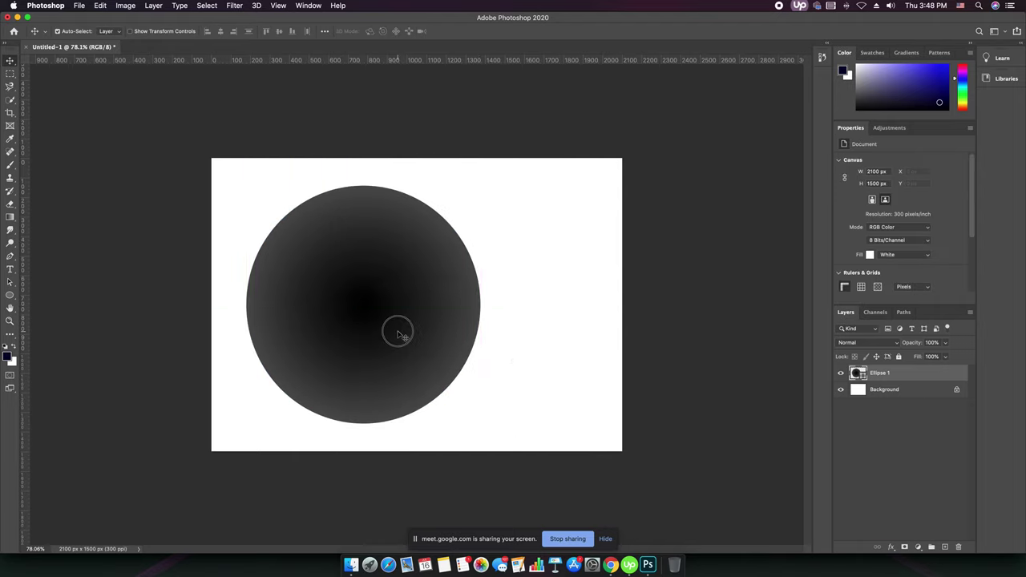
key("super+t")
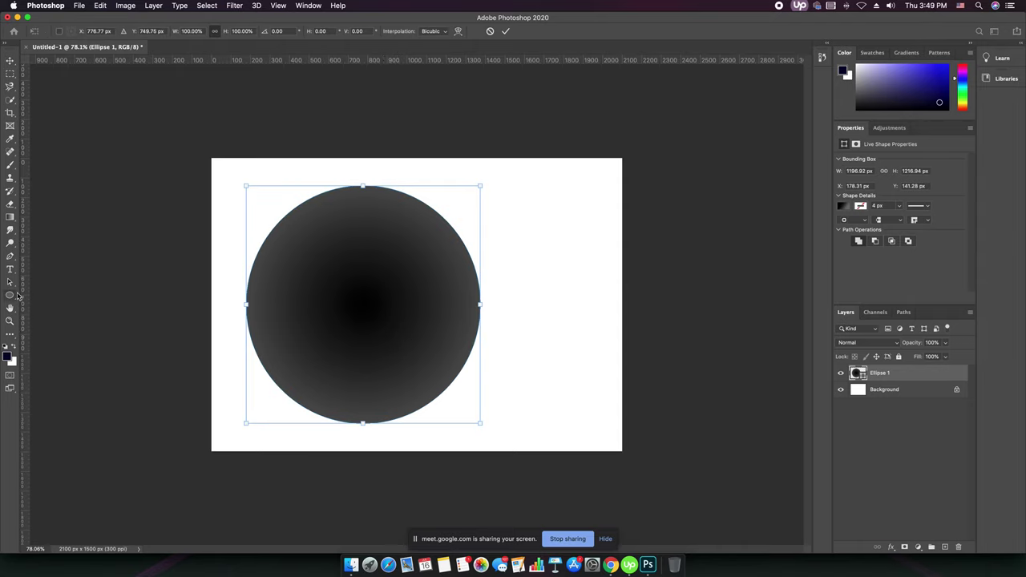
left_click(11, 217)
Step: Load the third Purples gradient preset into the Gradient tool
left_click(80, 30)
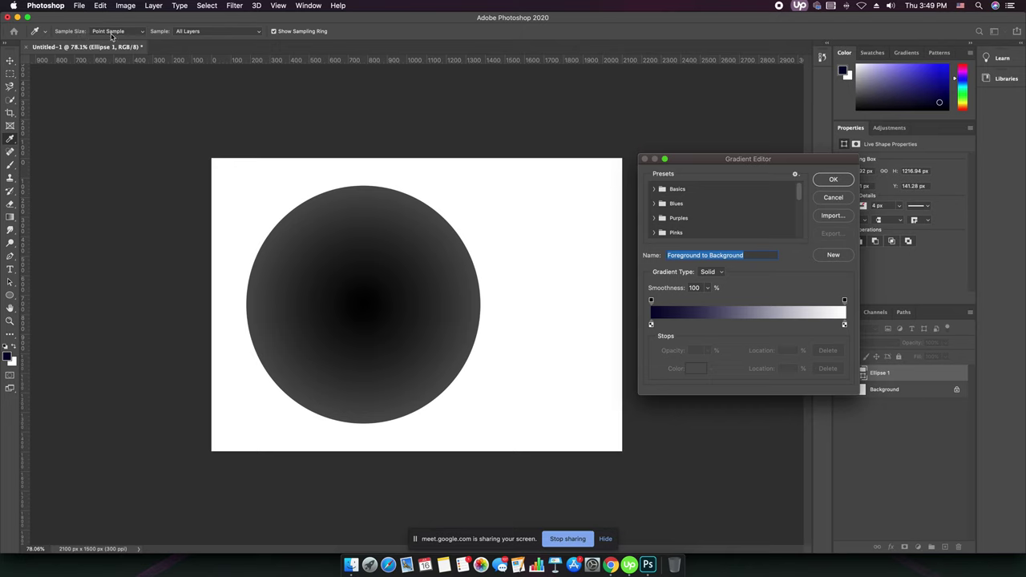
left_click_drag(753, 164, 171, 117)
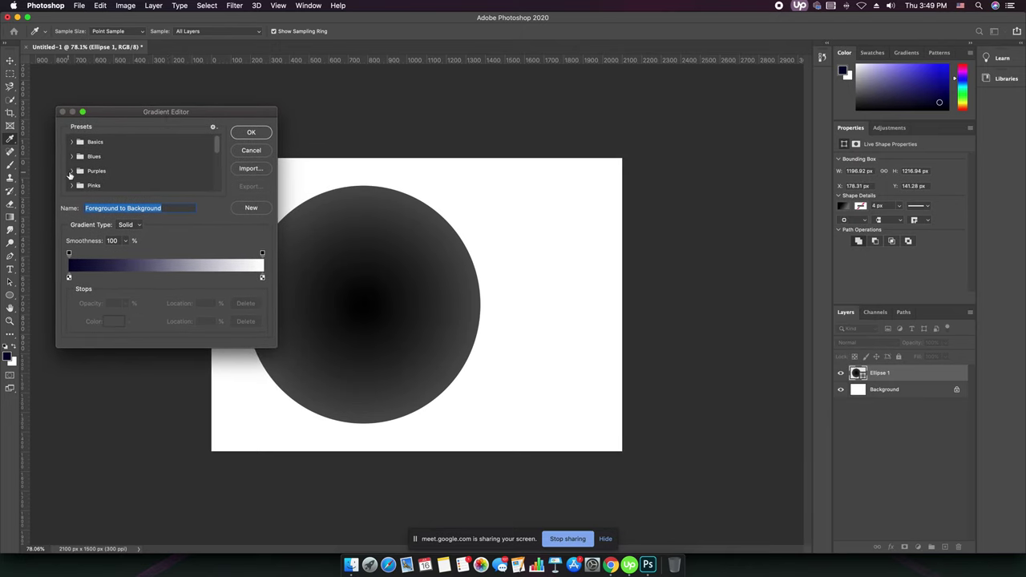
left_click(71, 173)
left_click(116, 185)
left_click(254, 133)
left_click(10, 60)
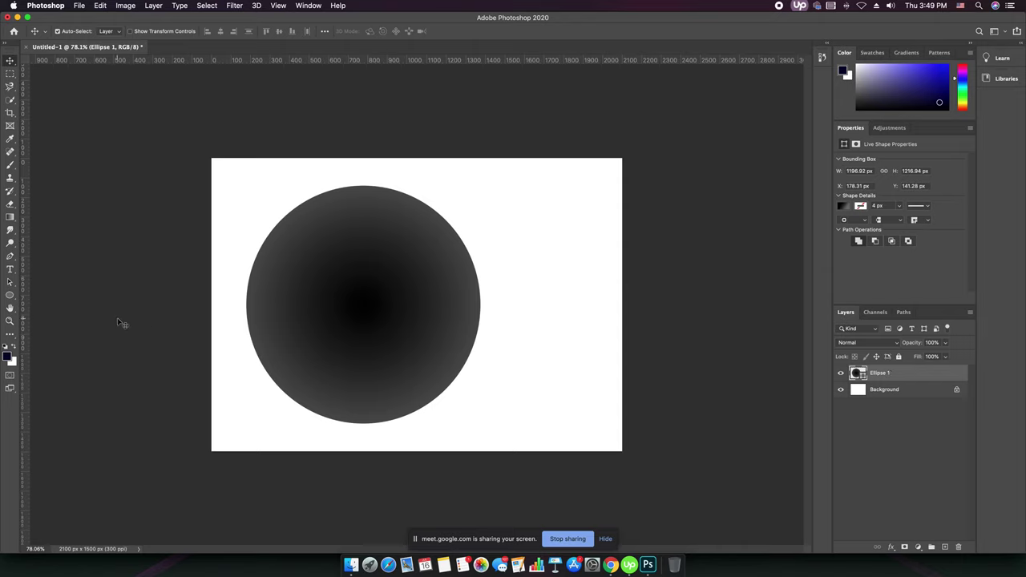
Step: Fill the ellipse with the magenta-to-blue gradient and change its style from Radial to Linear
left_click(10, 296)
left_click(109, 31)
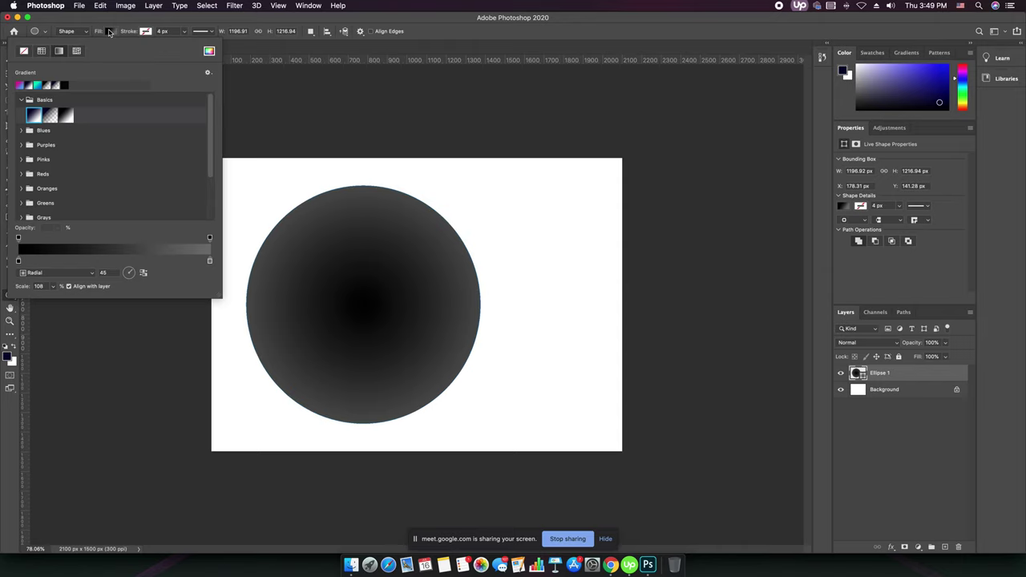
left_click(28, 86)
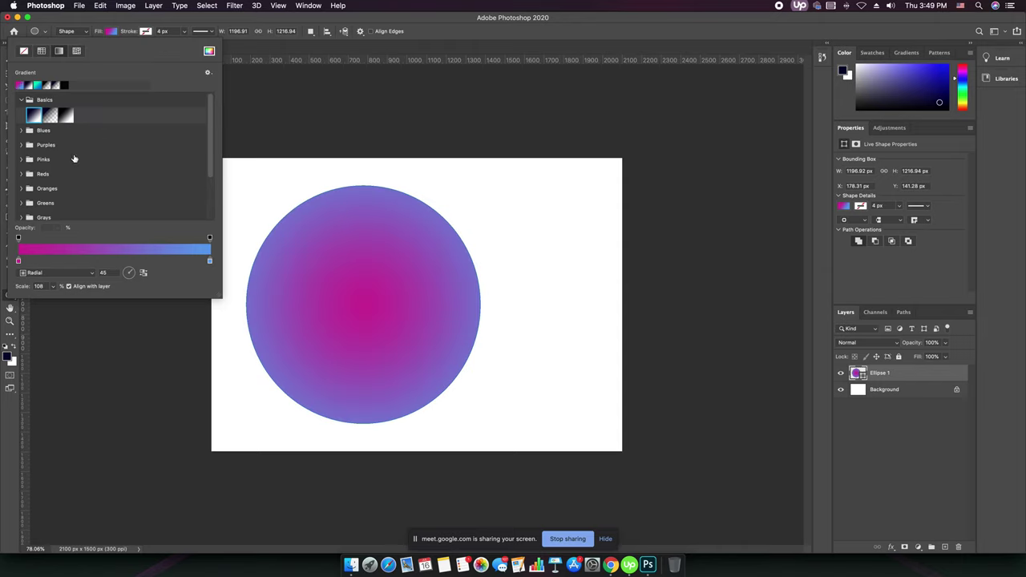
left_click(34, 273)
left_click(32, 263)
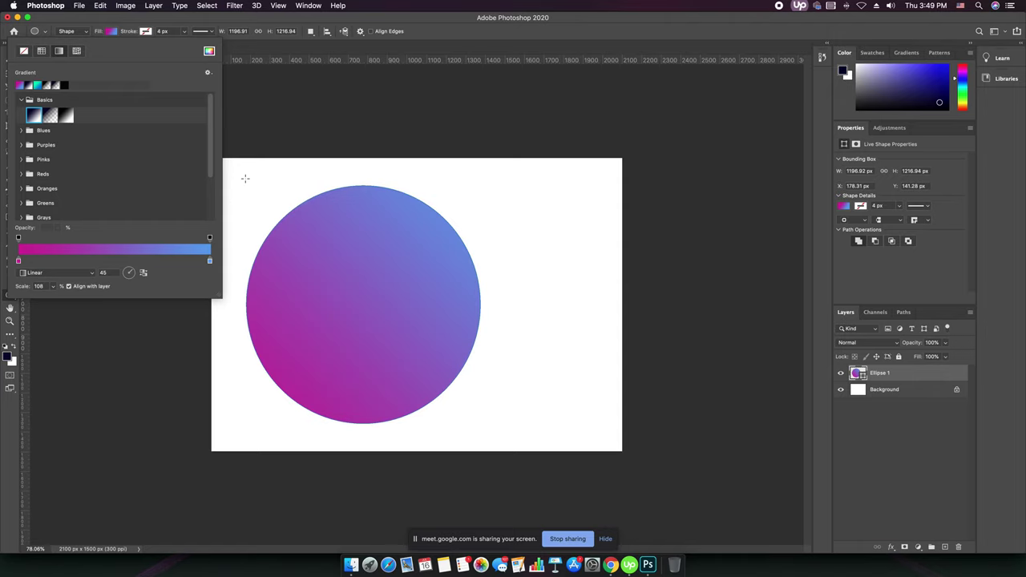
left_click(253, 54)
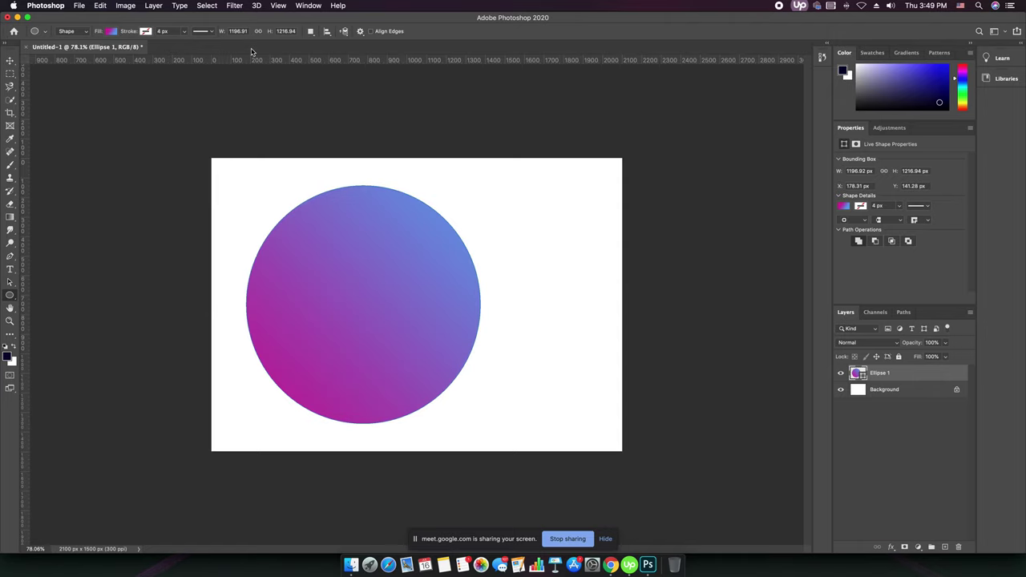
Step: Nudge the circle slightly to the right
left_click(10, 62)
left_click(133, 292)
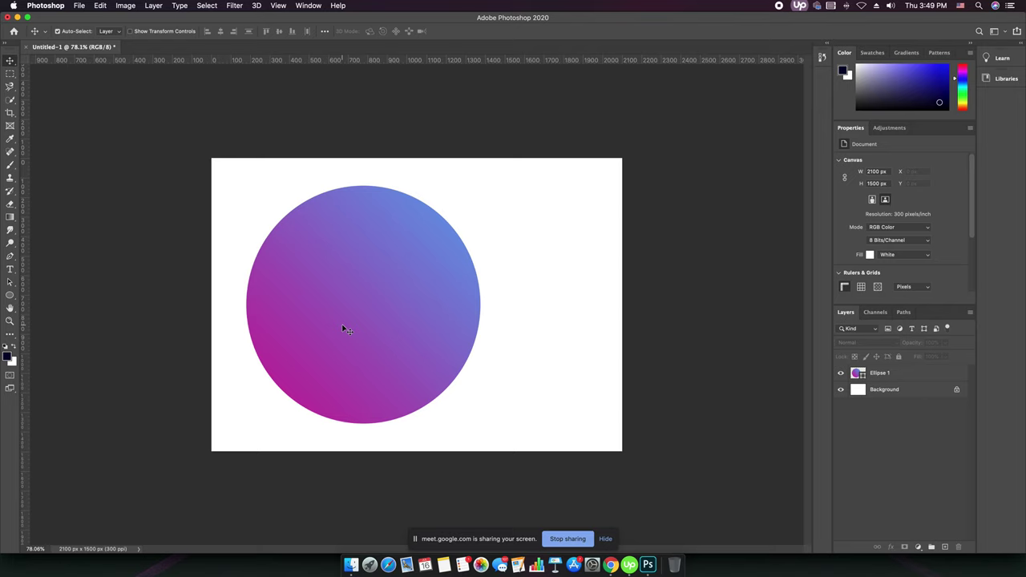
left_click_drag(346, 330, 354, 331)
Step: Scale the circle down to about 84%, roughly 1002 × 1019 px
key("ctrl+t")
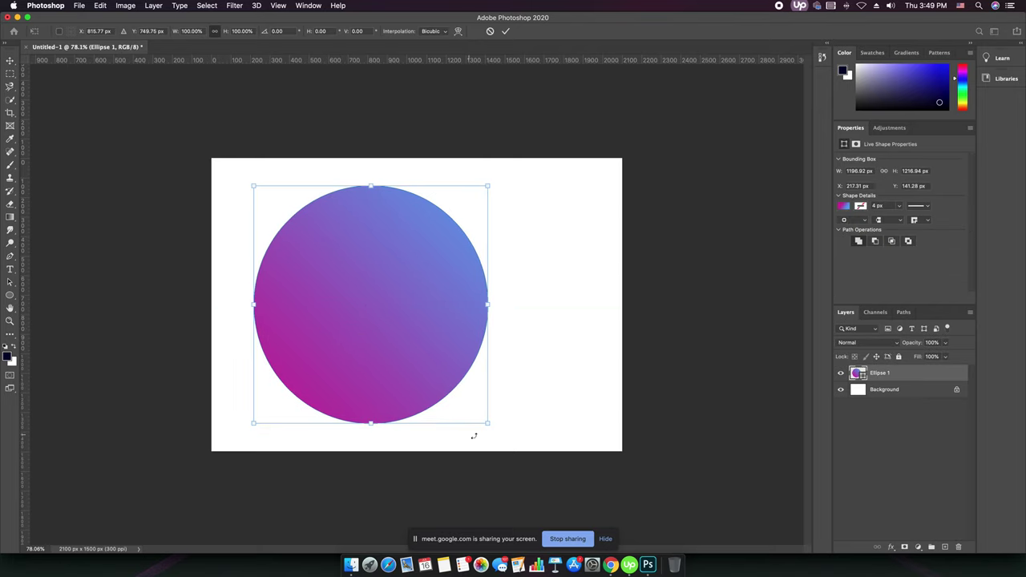
left_click_drag(493, 427, 454, 391)
left_click_drag(355, 279, 356, 299)
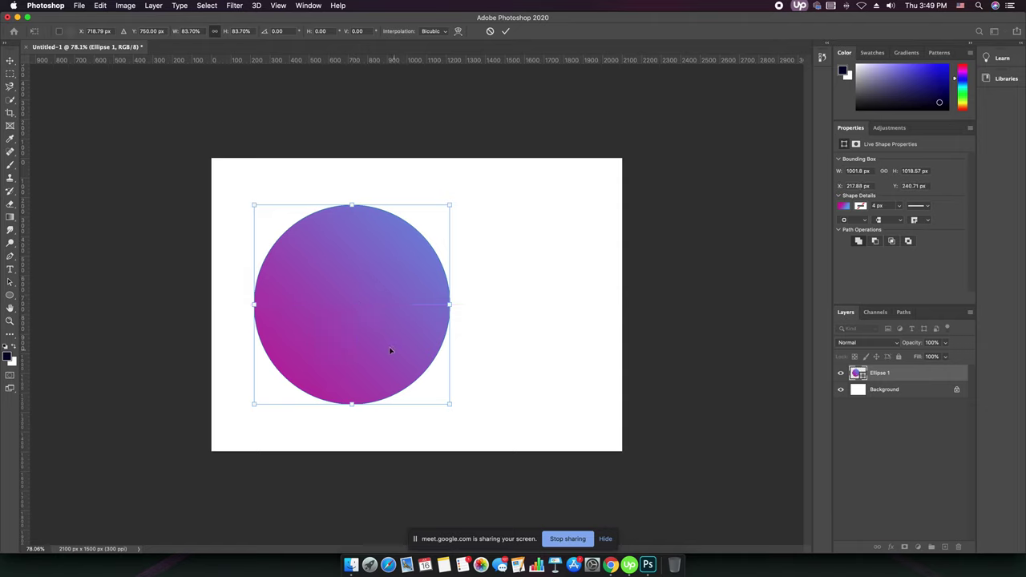
left_click(472, 323, "alt")
key("Return")
Step: Shift the circle toward the right side of the canvas, to about X 962 px
key("ctrl+t")
mouse_move(388, 336)
left_mouse_down()
mouse_move(478, 350)
mouse_move(404, 326)
left_mouse_up()
left_click_drag(527, 324, 481, 344)
key("Return")
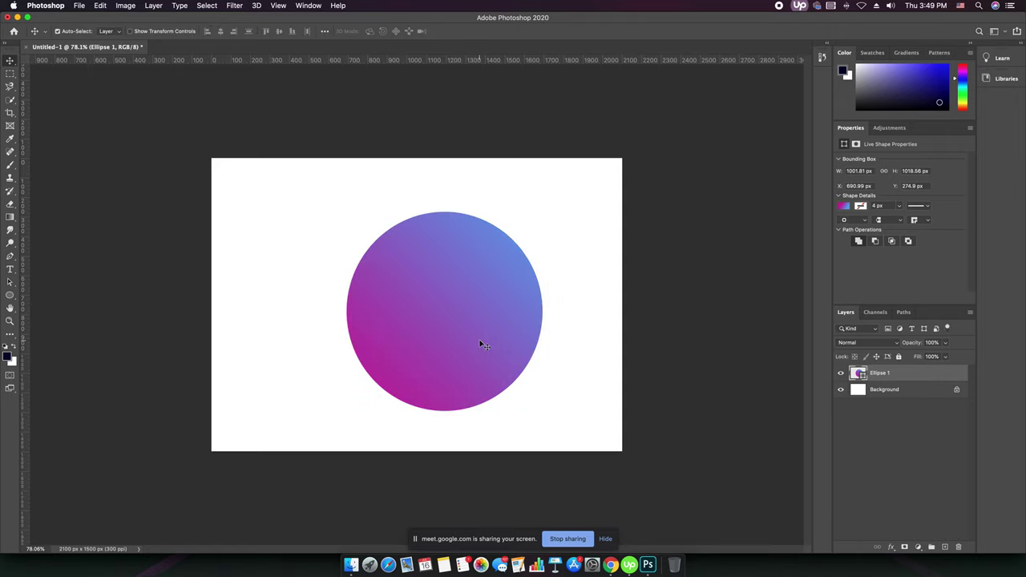
left_click_drag(473, 340, 531, 343)
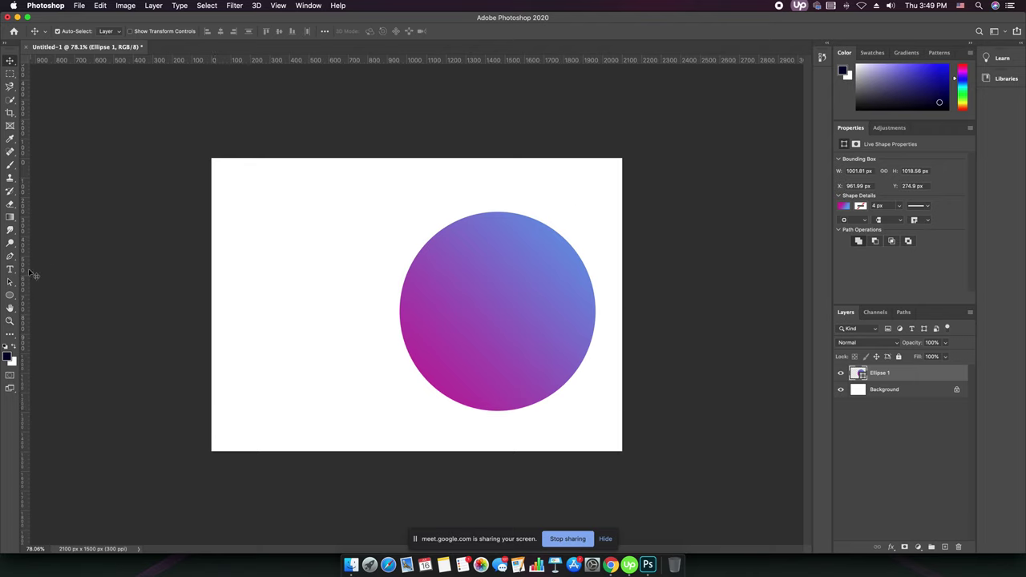
left_click(10, 297)
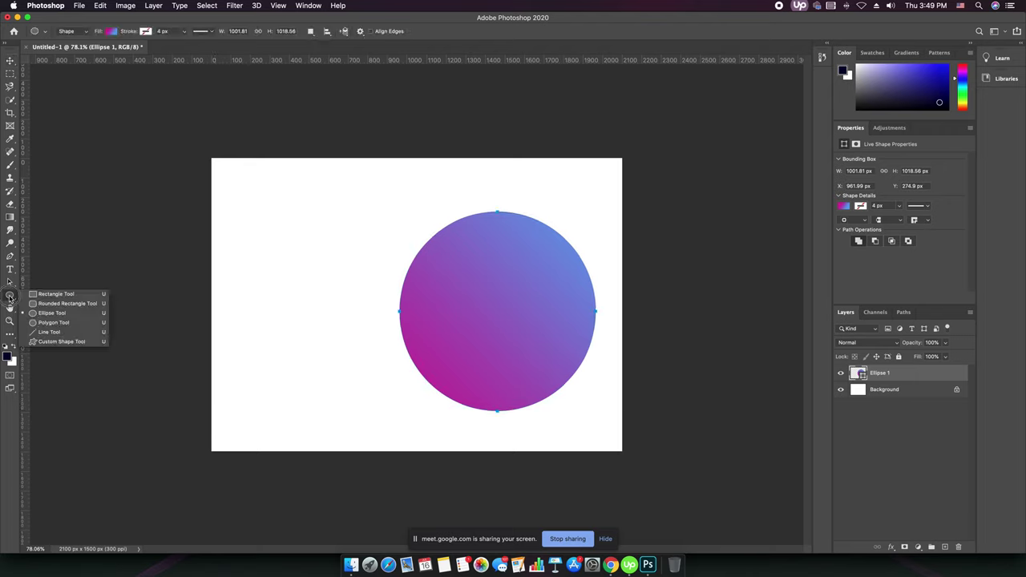
Step: Draw Rectangle 1 across the canvas and fit its top and bottom edges exactly
left_click(64, 296)
left_click_drag(211, 156, 622, 450)
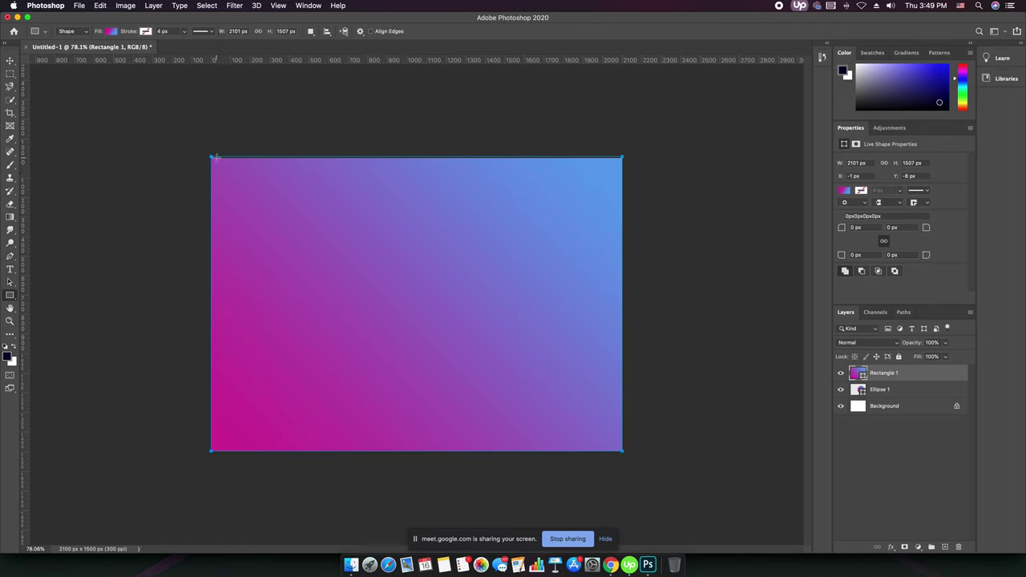
left_click(9, 61)
key("ctrl+t")
left_click_drag(416, 156, 415, 158)
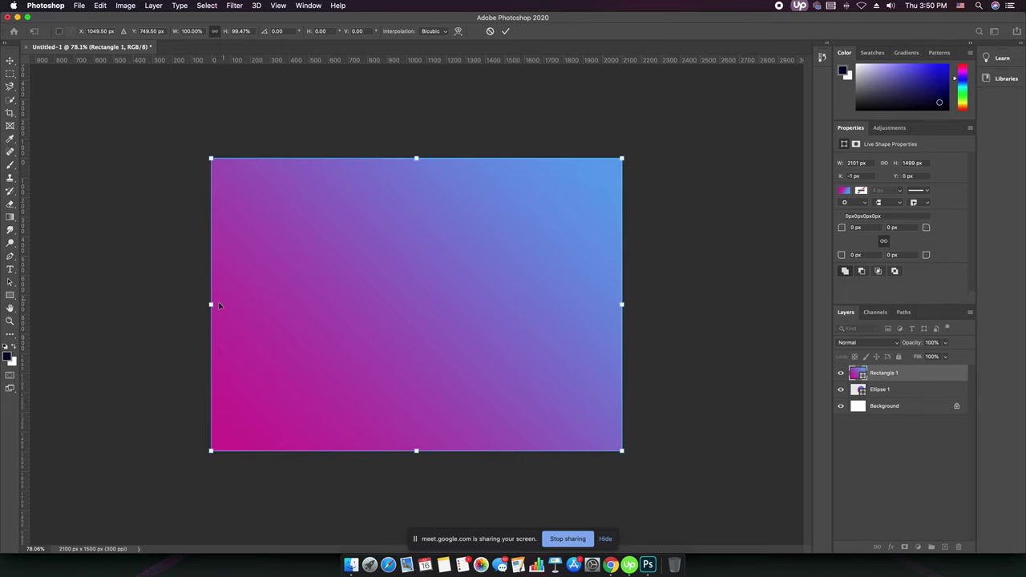
key("Return")
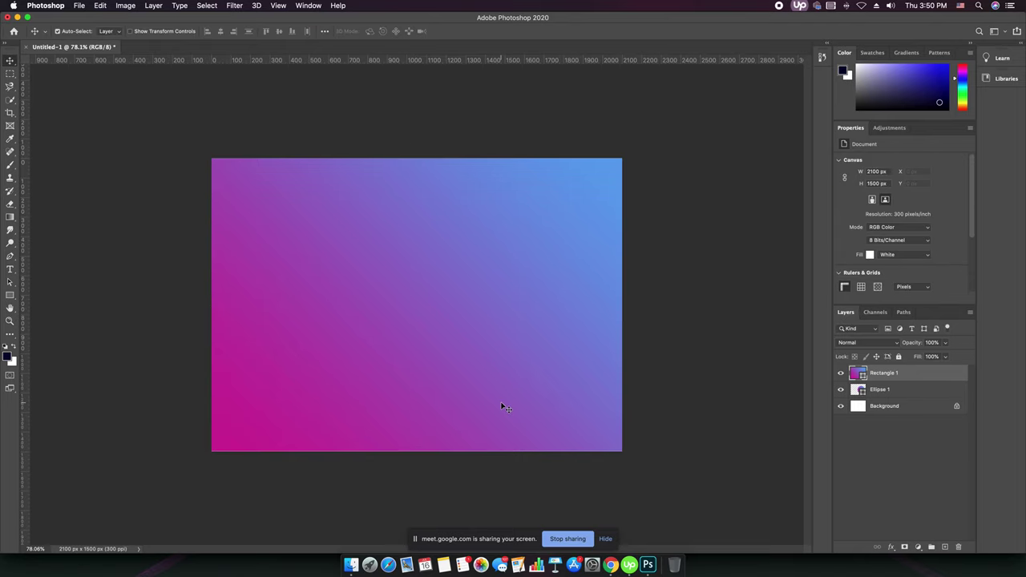
key("super+t")
left_click_drag(416, 451, 416, 453)
key("Return")
Step: Select Ellipse 1 and open its Layer Style dialog
left_click(858, 431)
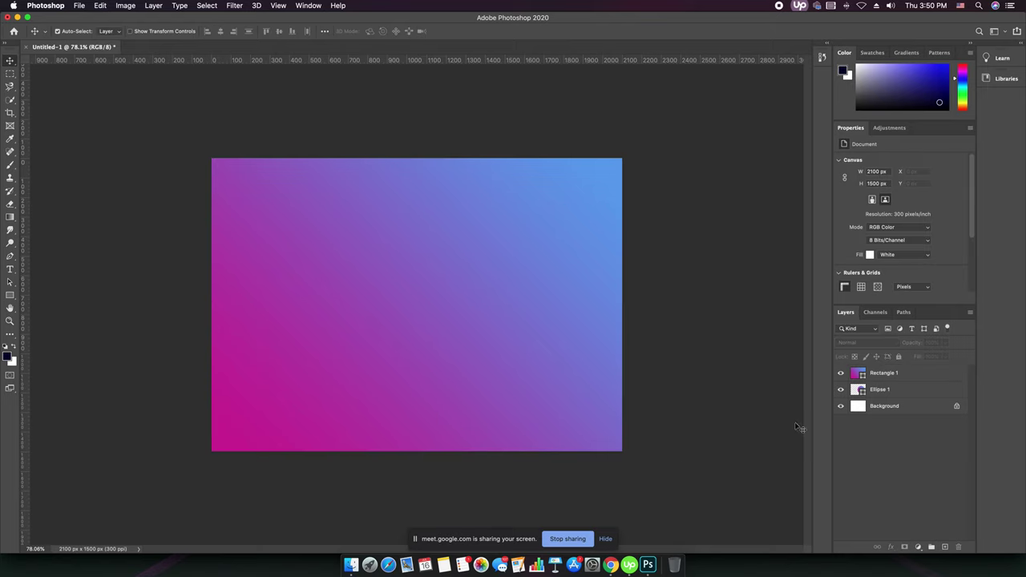
left_click(578, 367)
left_click(899, 391)
double_click(899, 391)
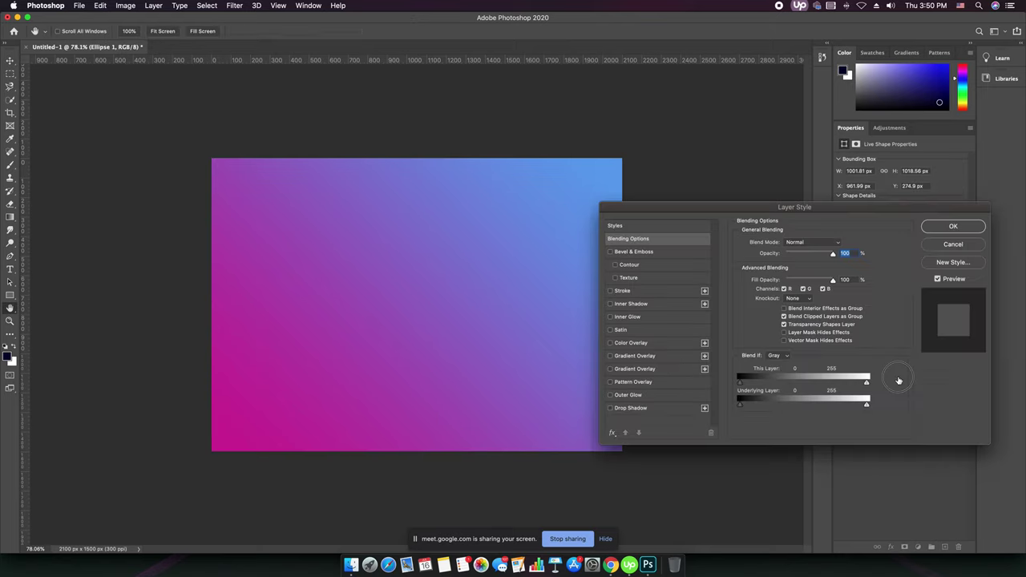
Step: Place Rectangle 1 below Ellipse 1 and shrink the circle into the upper left, about 468 px
left_click(953, 247)
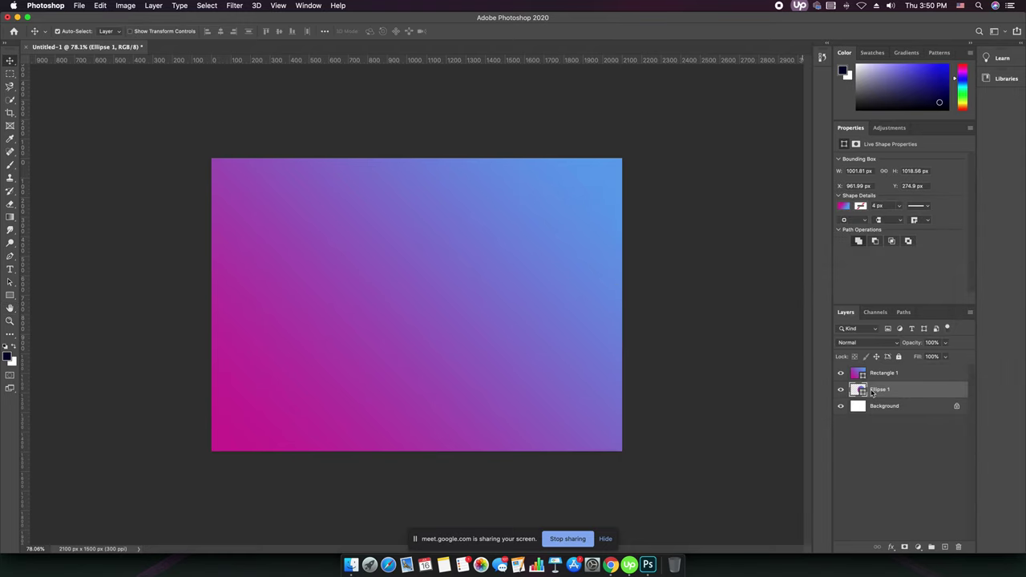
left_click_drag(903, 375, 900, 402)
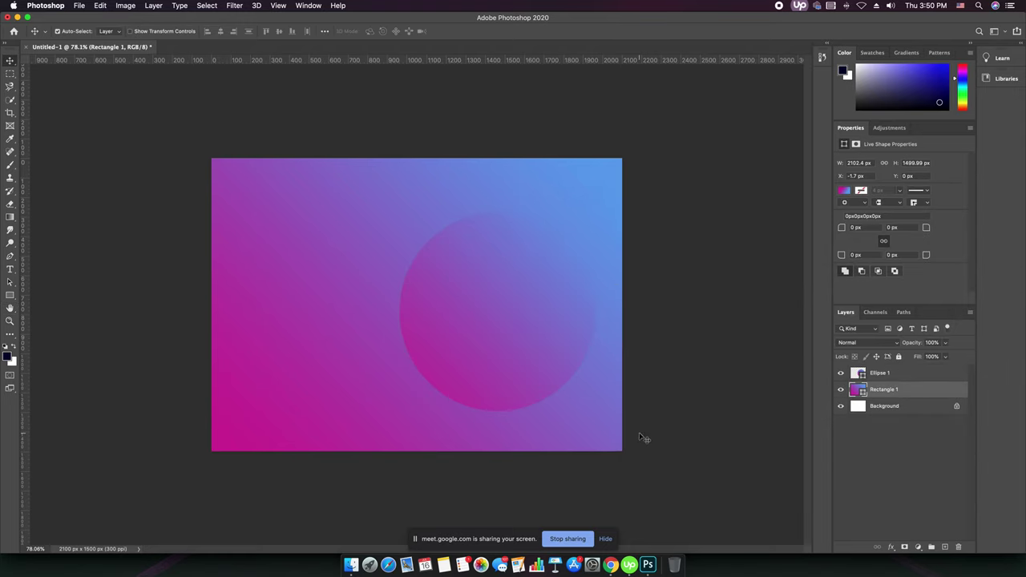
left_click(446, 324)
key("ctrl+t")
left_click_drag(599, 415, 522, 334)
left_click_drag(456, 294, 306, 265)
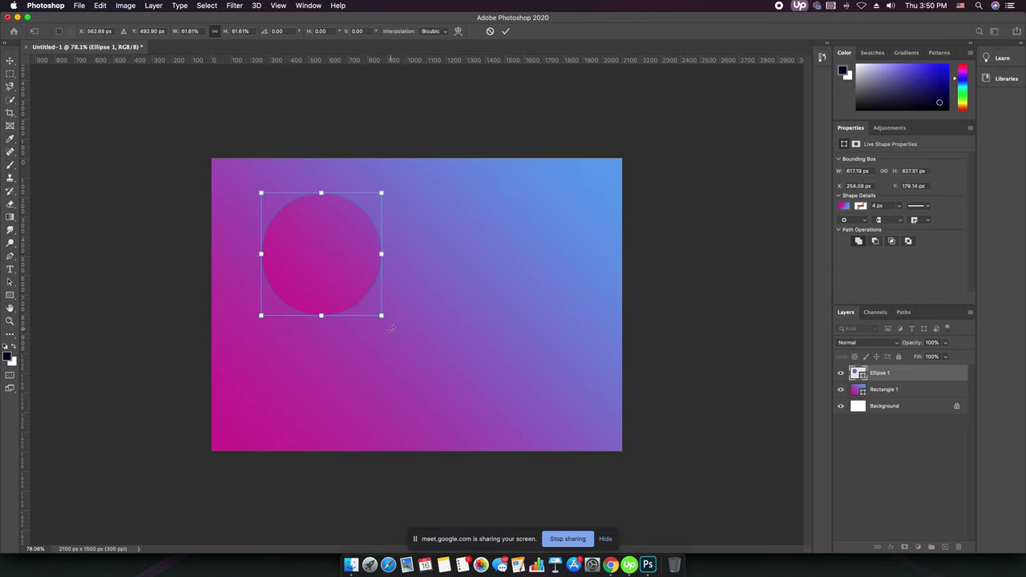
left_click_drag(382, 318, 351, 289)
key("Return")
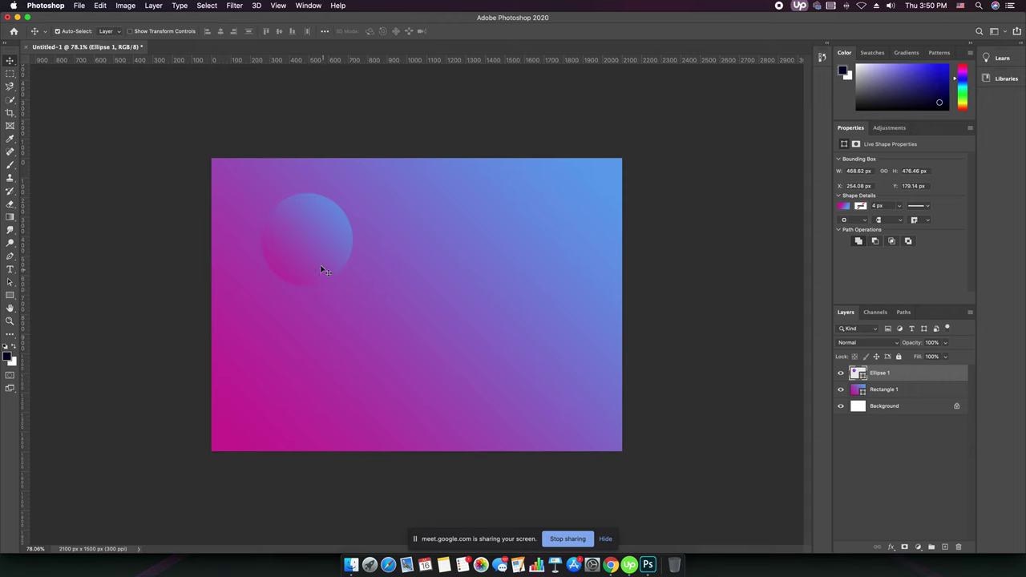
Step: Duplicate the circle down and to the right and scale the copy smaller
left_click_drag(327, 251, 390, 257, "alt")
key("super+t")
left_click_drag(411, 294, 350, 248)
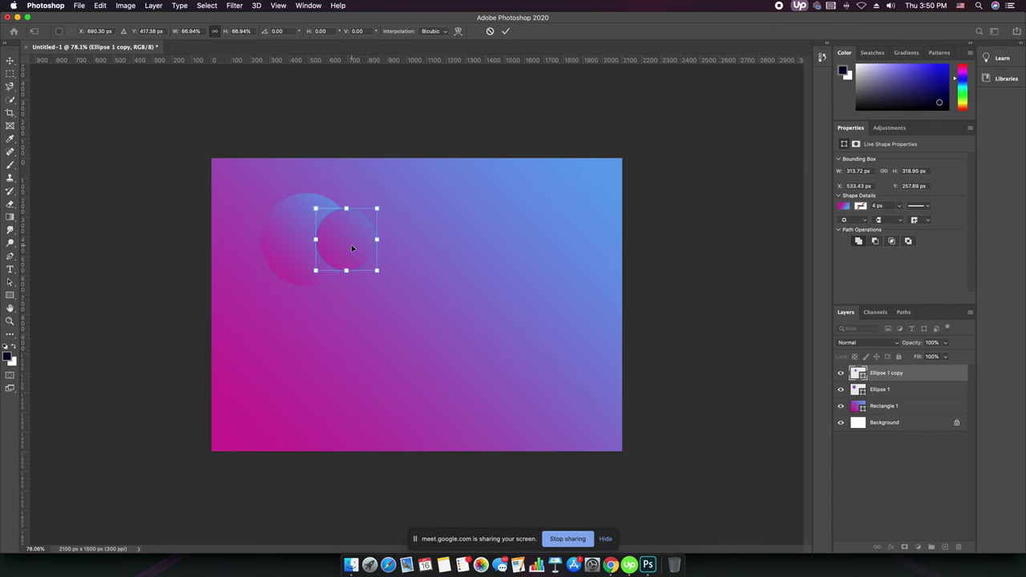
key("Return")
left_click(458, 340)
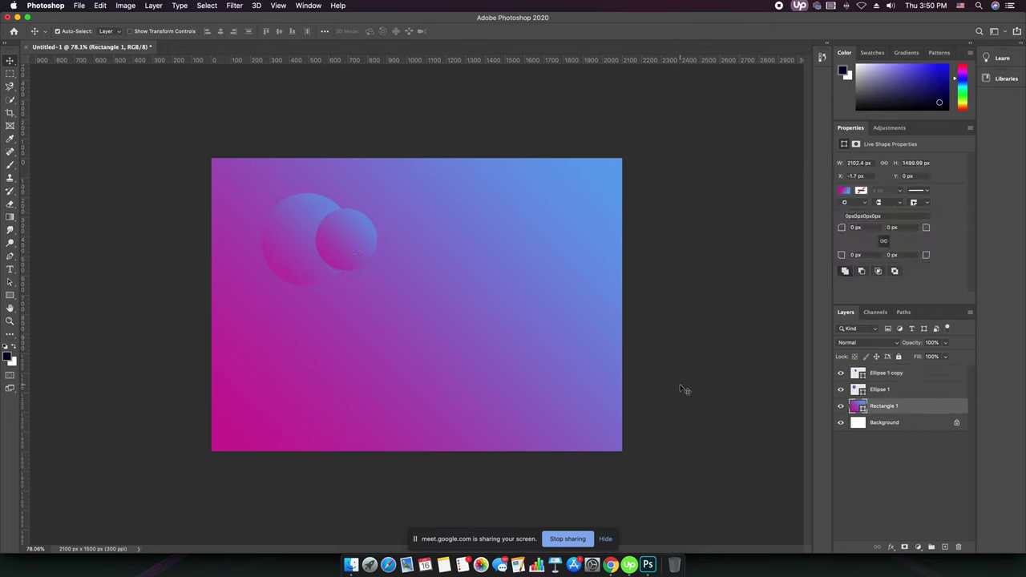
Step: Nudge the smaller circle copy down slightly
left_click_drag(346, 240, 348, 245)
left_click(360, 335)
left_click(718, 430)
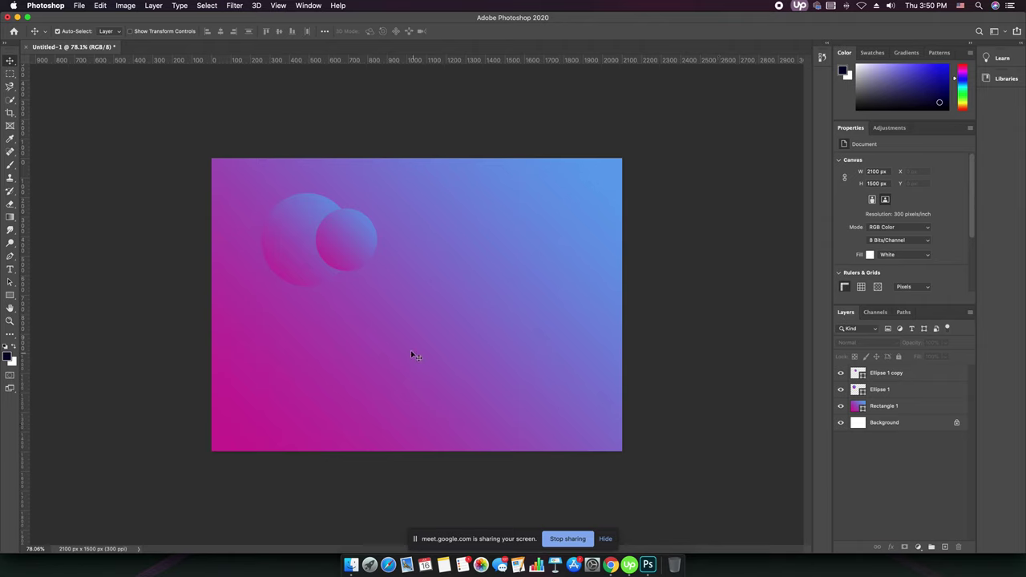
Step: Hide Rectangle 1, Ellipse 1 and Ellipse 1 copy so only the white Background shows
left_click(387, 331)
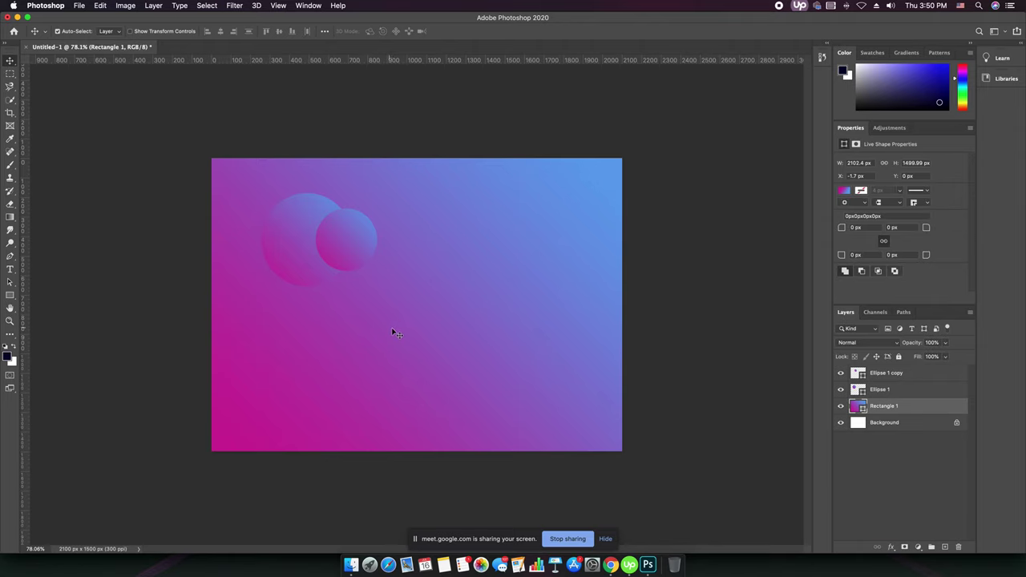
left_click(840, 406)
left_click(841, 390)
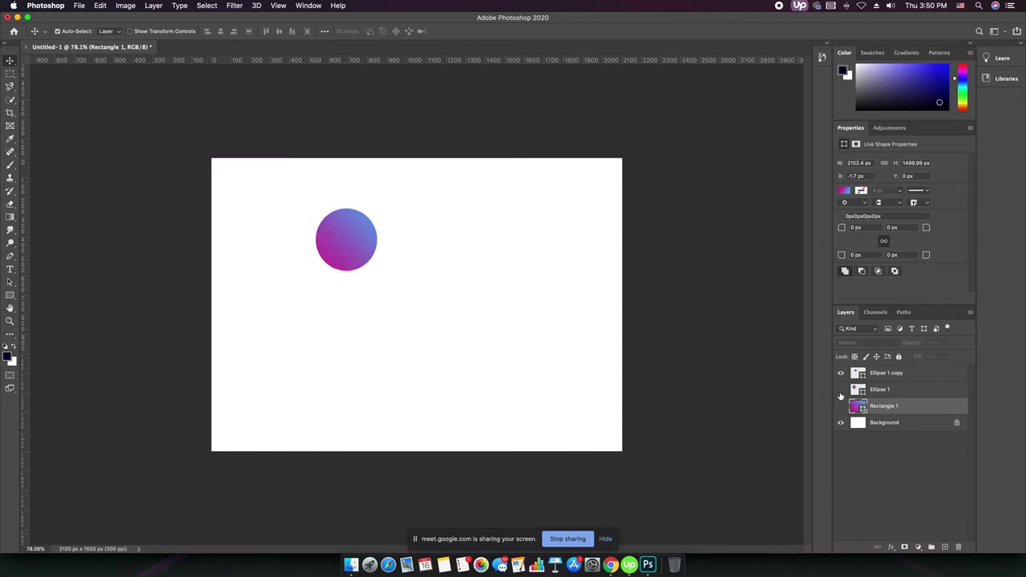
left_click(840, 373)
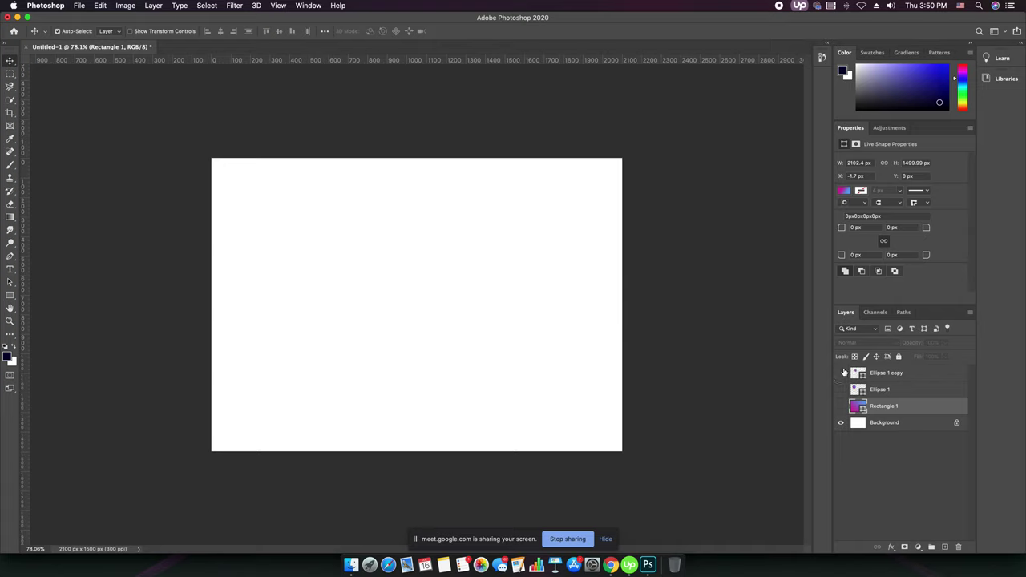
left_click(286, 286)
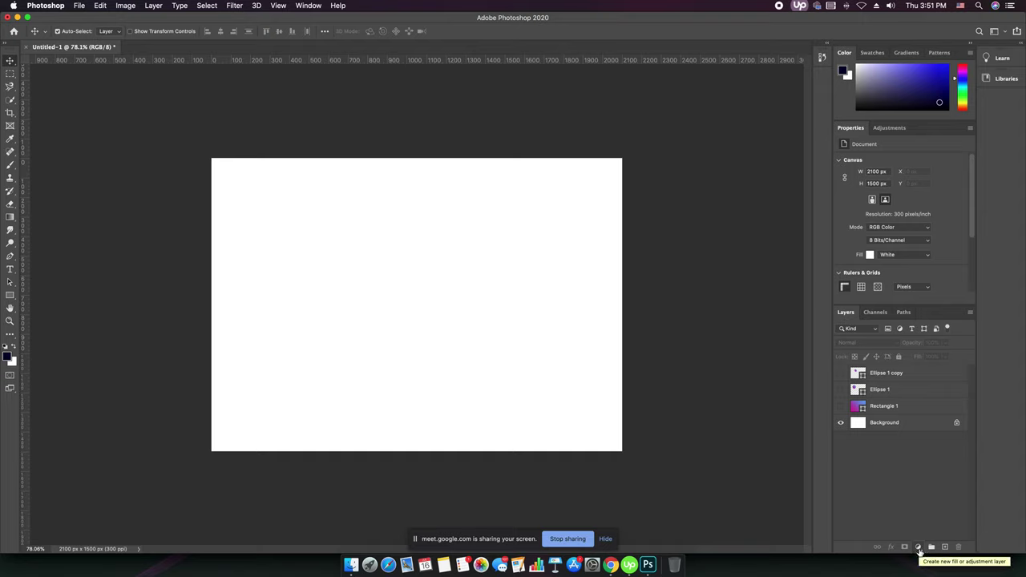
left_click(918, 546)
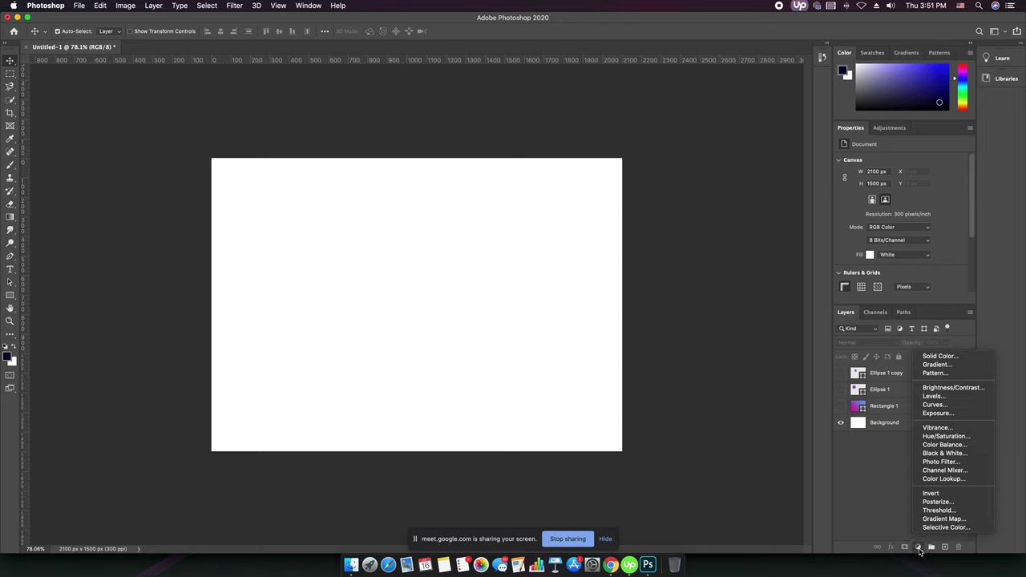
Step: Add a Solid Color fill layer in a bright blue
left_click(938, 356)
left_click_drag(531, 297, 552, 275)
mouse_move(530, 321)
left_mouse_down()
mouse_move(500, 337)
mouse_move(545, 265)
left_mouse_up()
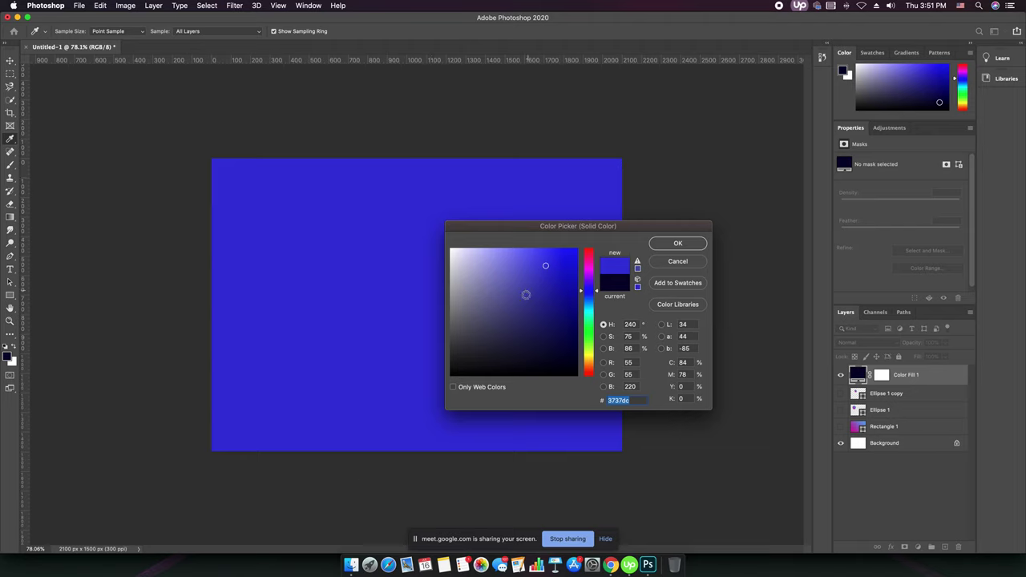
left_click(546, 278)
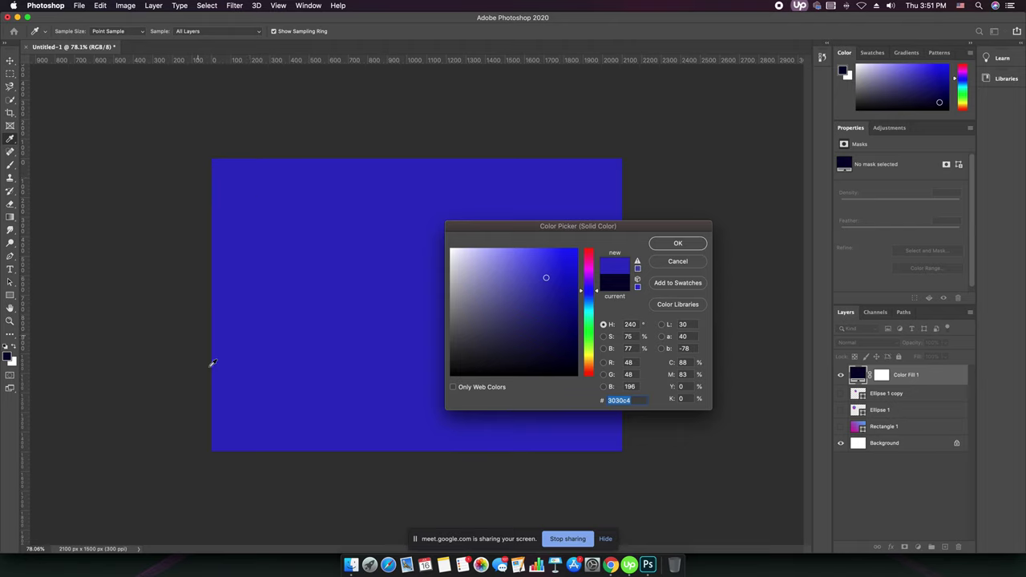
scroll(367, 251, "up", 2)
scroll(367, 251, "up", 1)
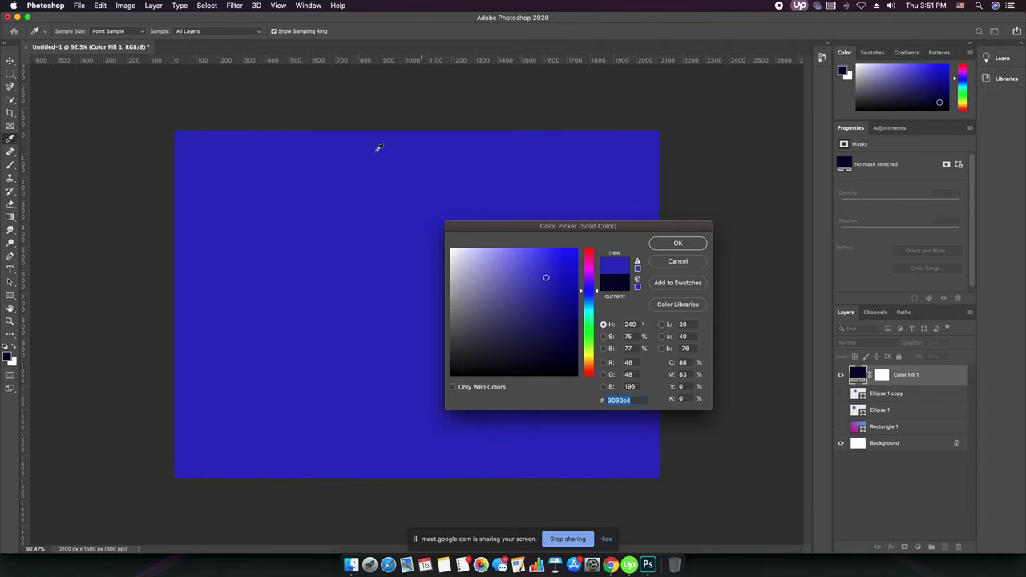
scroll(265, 340, "down", 1)
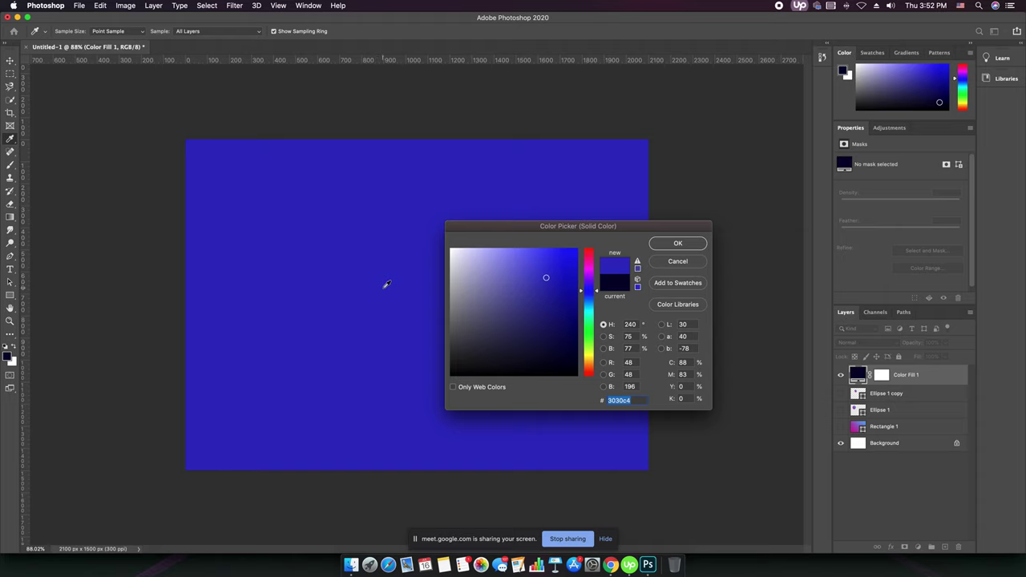
left_click(667, 245)
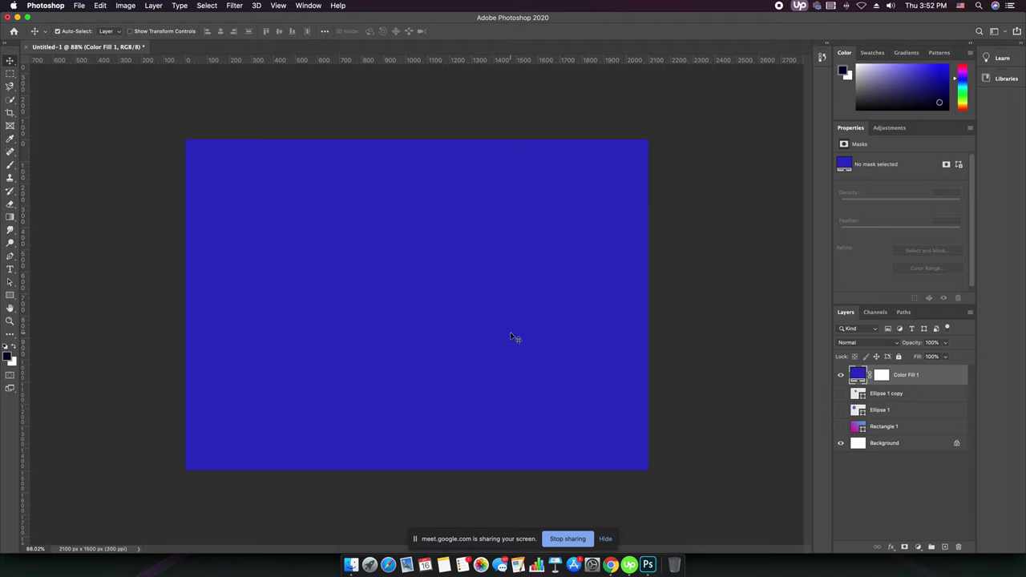
Step: Change the Color Fill 1 colour to a pale green
double_click(856, 378)
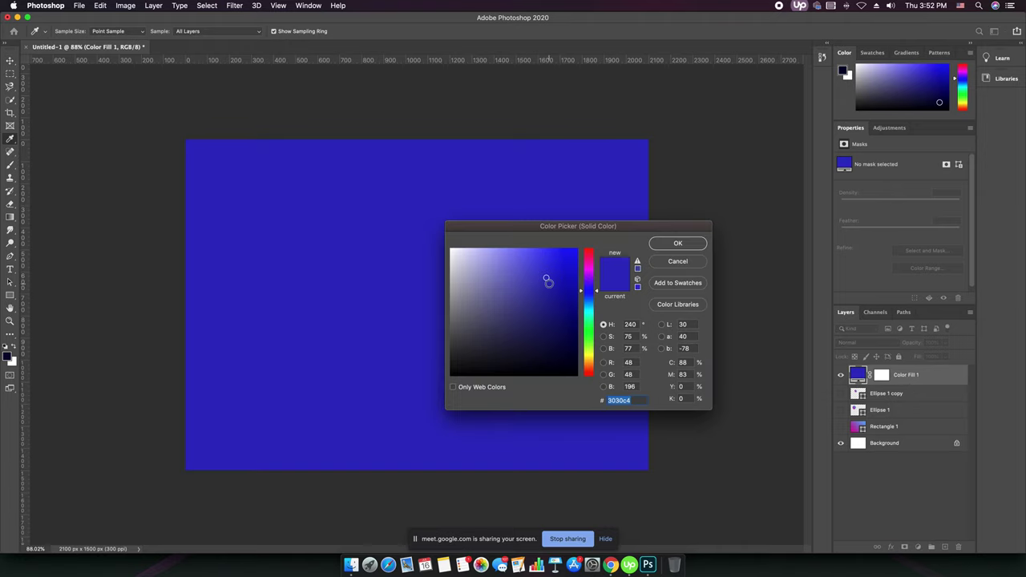
left_click(590, 327)
mouse_move(553, 278)
left_mouse_down()
mouse_move(556, 256)
mouse_move(485, 263)
mouse_move(507, 318)
mouse_move(518, 288)
mouse_move(468, 264)
mouse_move(474, 274)
left_mouse_up()
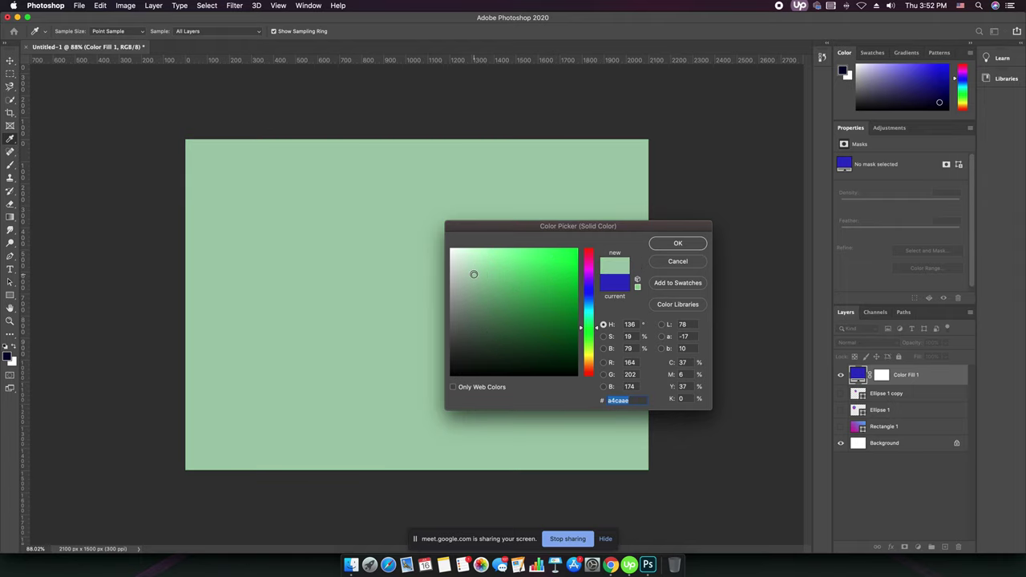
left_click(671, 243)
Step: Delete the Color Fill 1 layer
left_click(875, 481)
left_click(908, 378)
key("BackSpace")
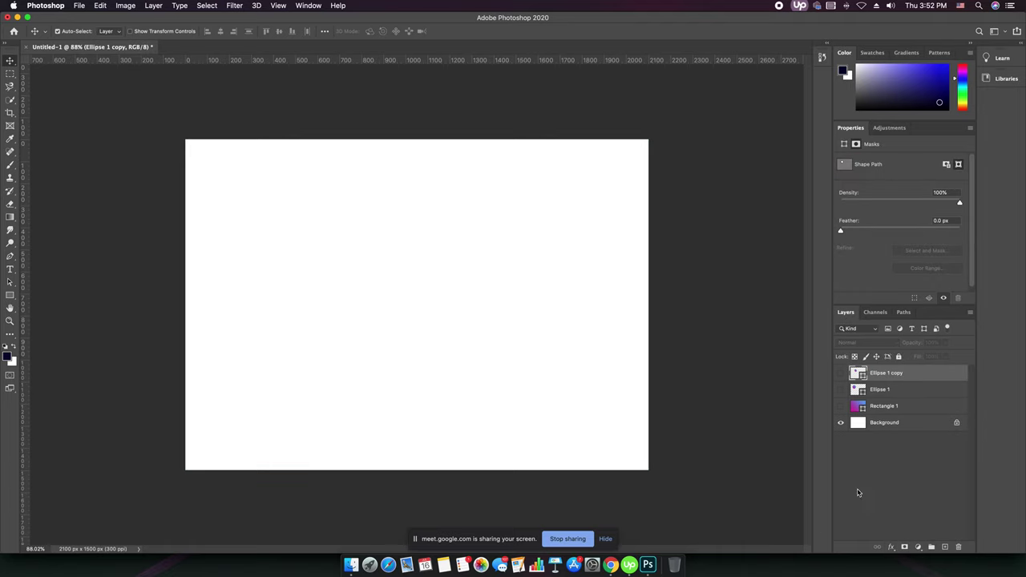
left_click(894, 467)
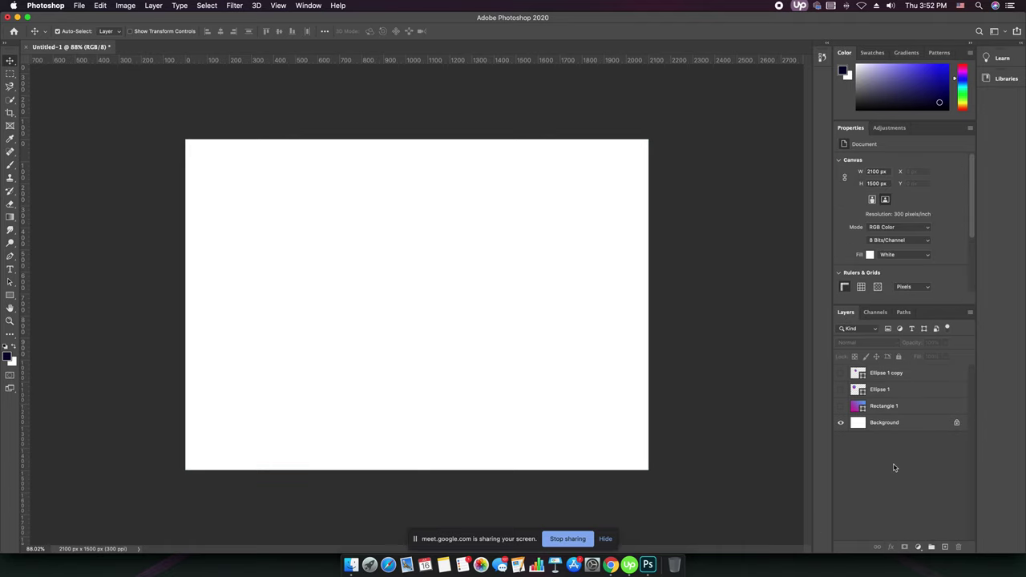
Step: Add a Gradient Fill layer using the first Purples preset
left_click(919, 548)
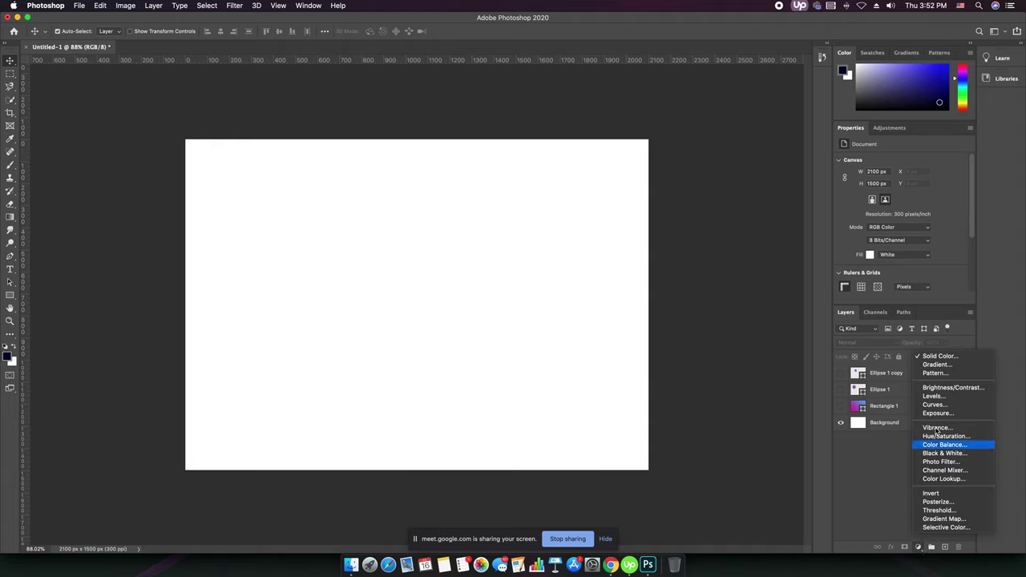
left_click(935, 366)
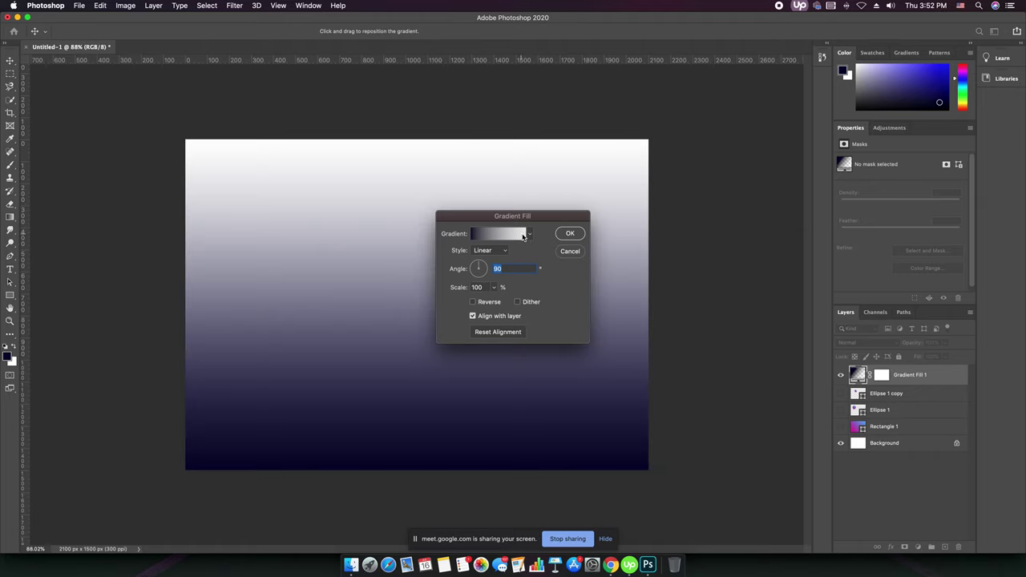
left_click(528, 234)
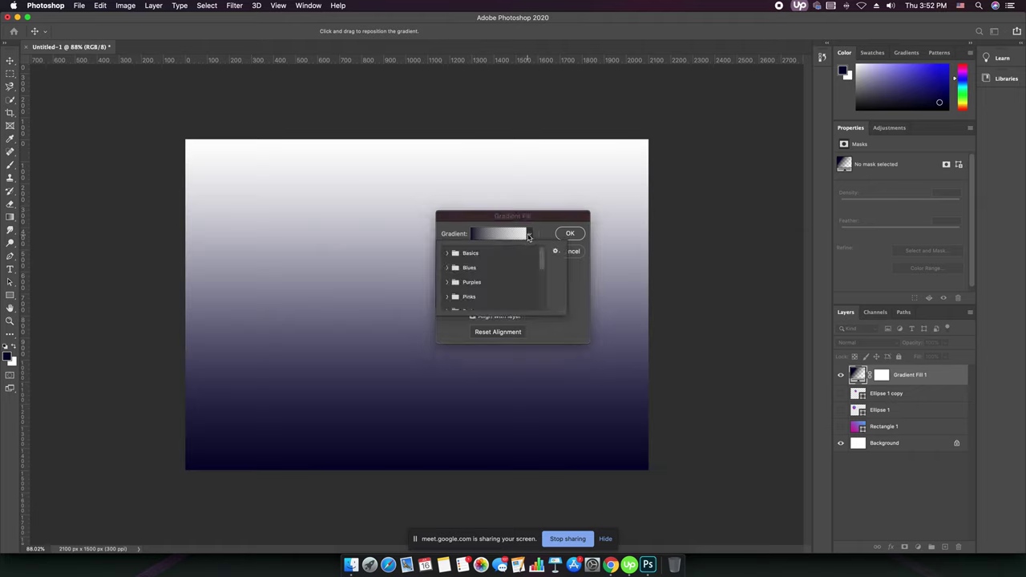
left_click(446, 282)
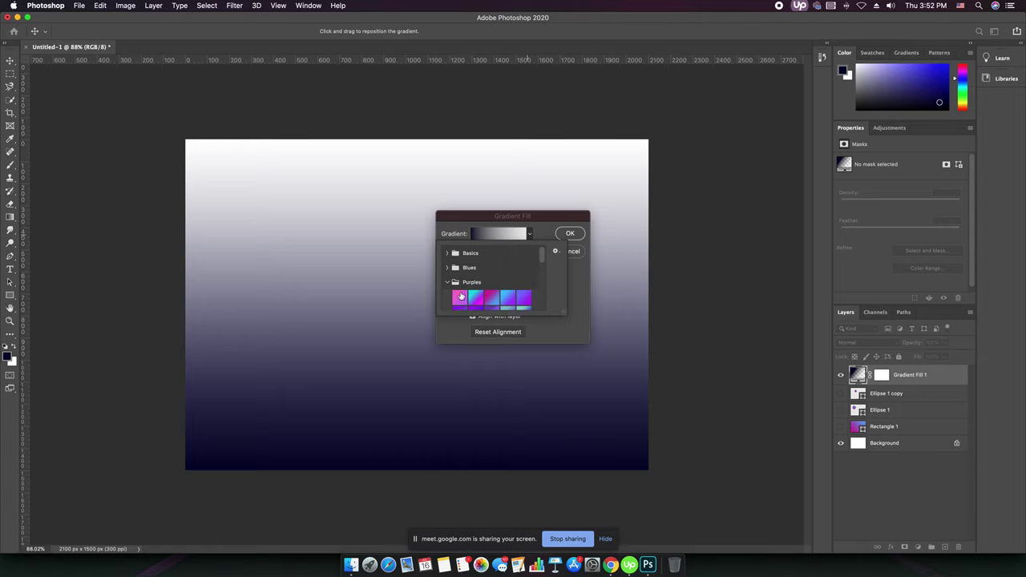
left_click(463, 298)
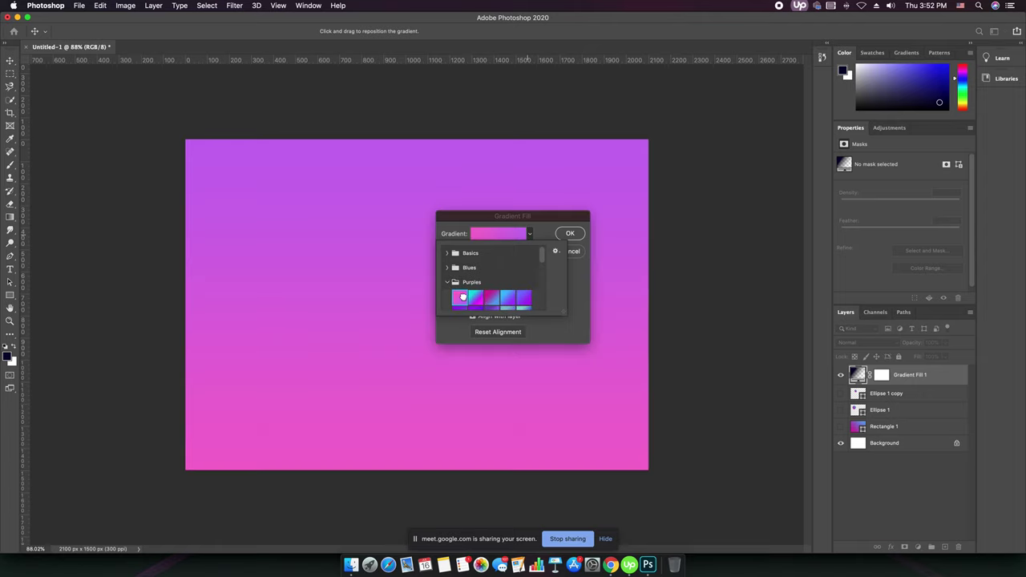
left_click(566, 230)
left_click(567, 232)
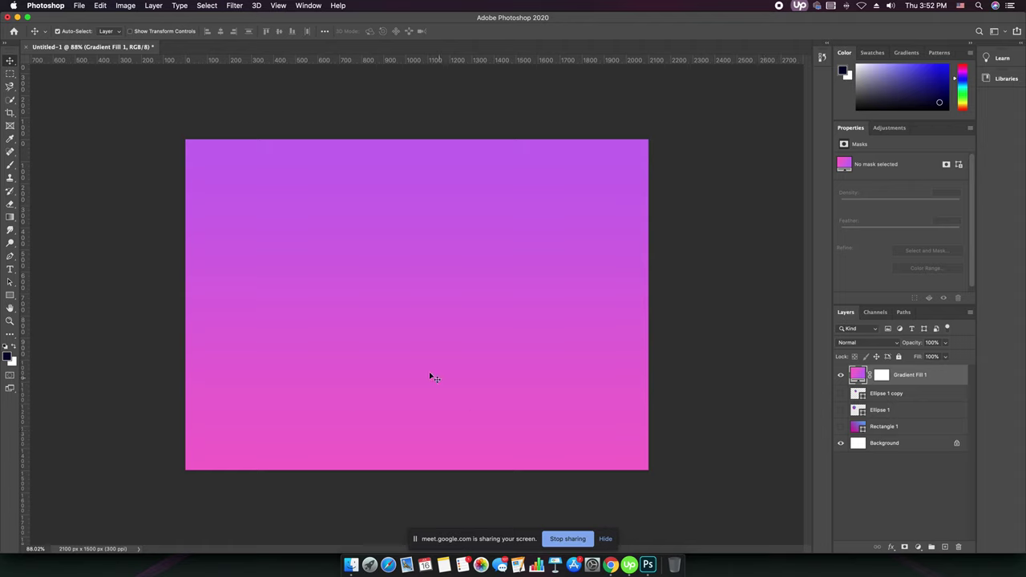
Step: Move the gradient fill just above Background, show both circles, and nudge them into place
left_click_drag(905, 377, 902, 439)
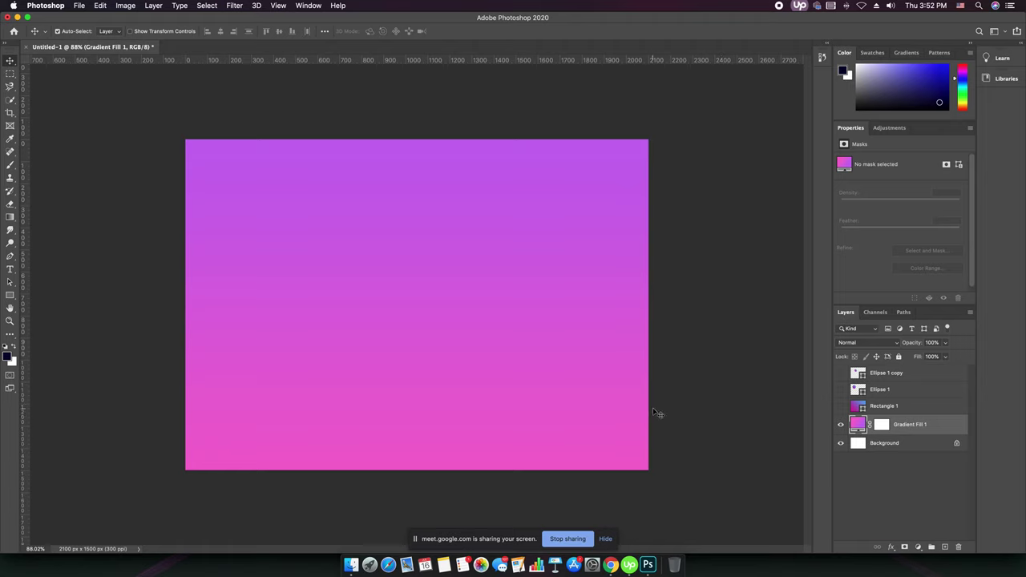
left_click(840, 390)
left_click(841, 373)
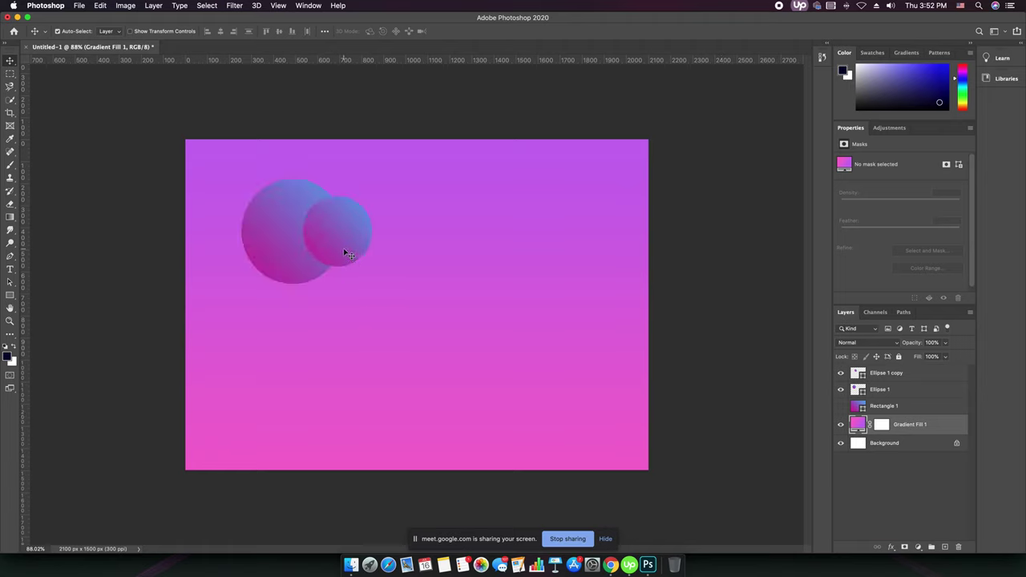
left_click_drag(360, 255, 360, 247)
left_click_drag(275, 275, 275, 285)
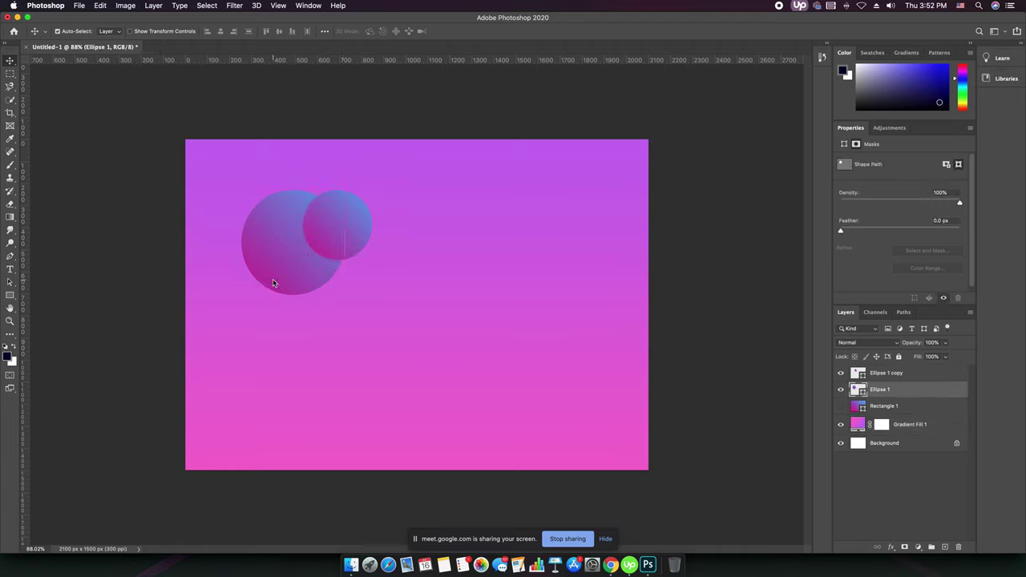
left_click(702, 358)
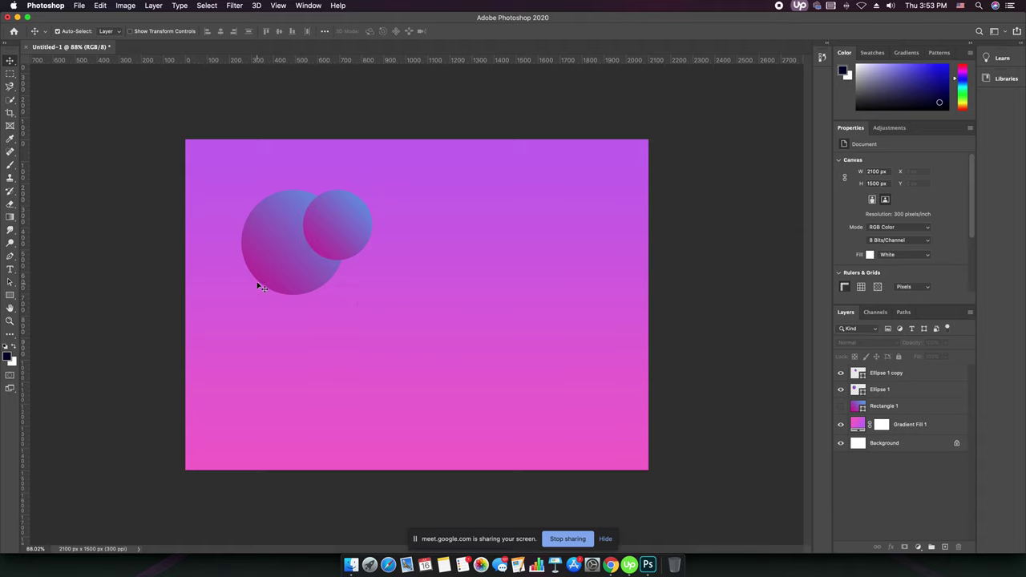
Step: Create a new document in pixel units, 200 px wide and 200 px high
left_click(79, 5)
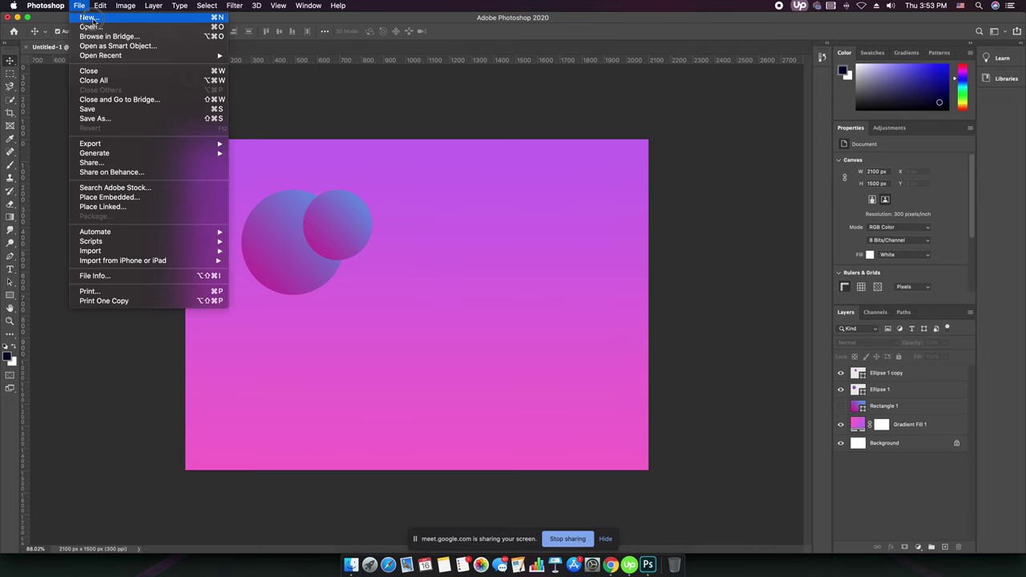
left_click(91, 17)
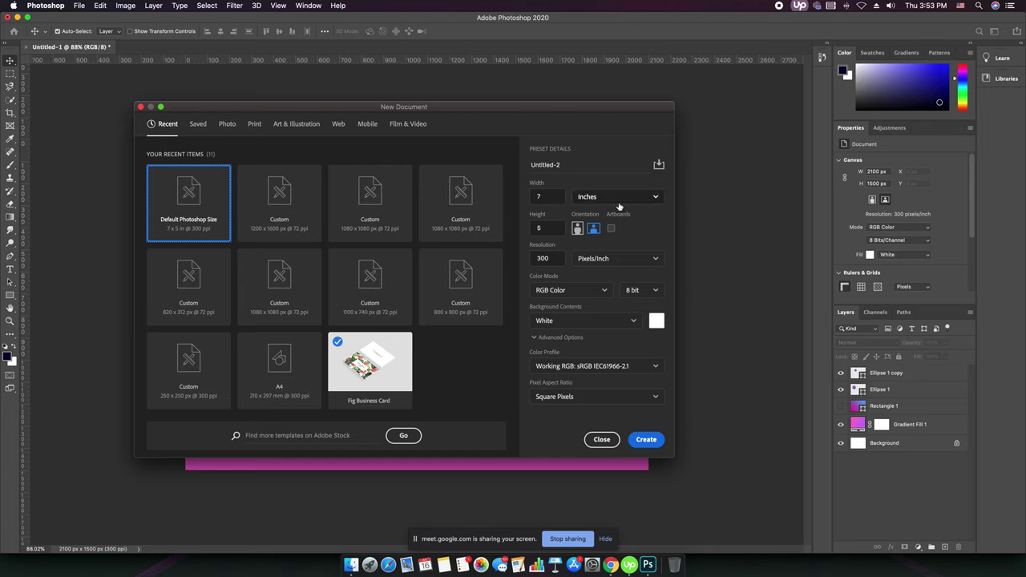
left_click(651, 201)
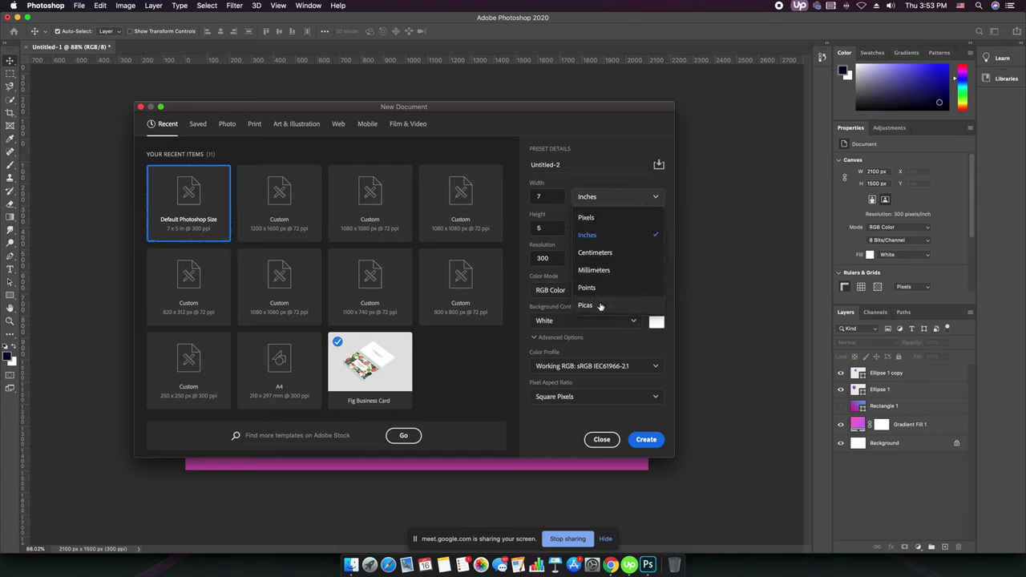
left_click(591, 219)
double_click(538, 196)
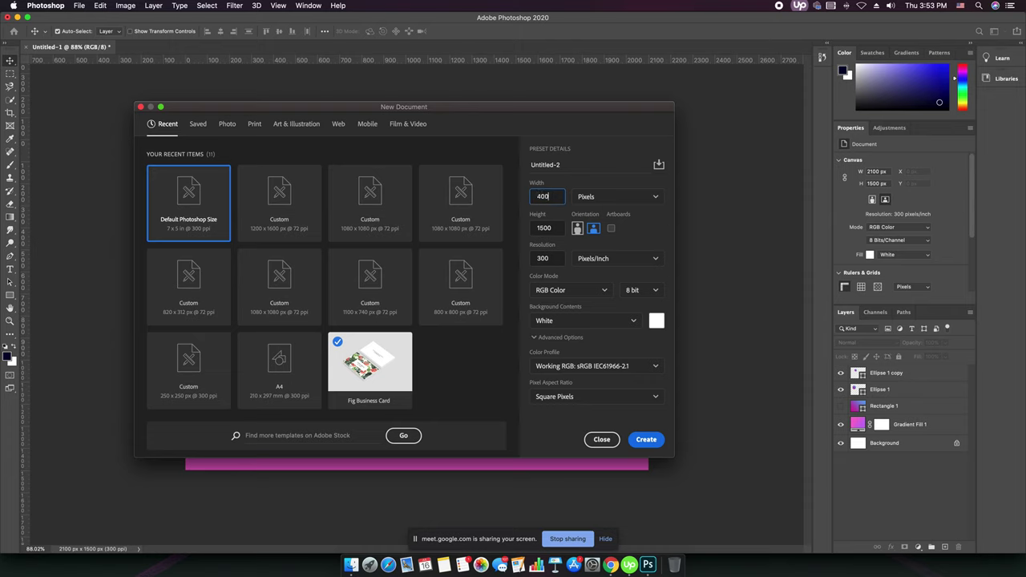
double_click(542, 197)
type("200")
double_click(543, 228)
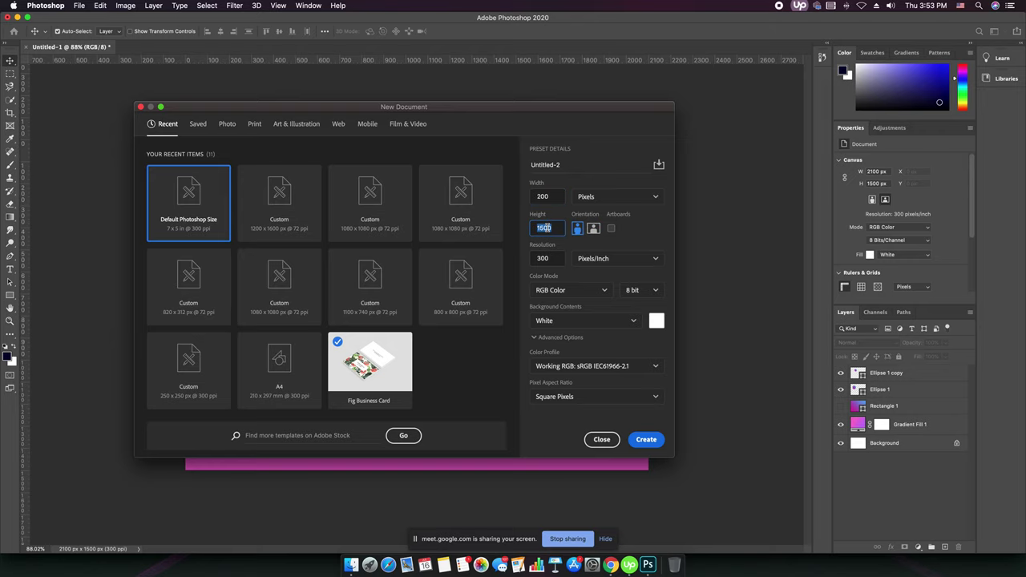
type("20")
left_click(645, 439)
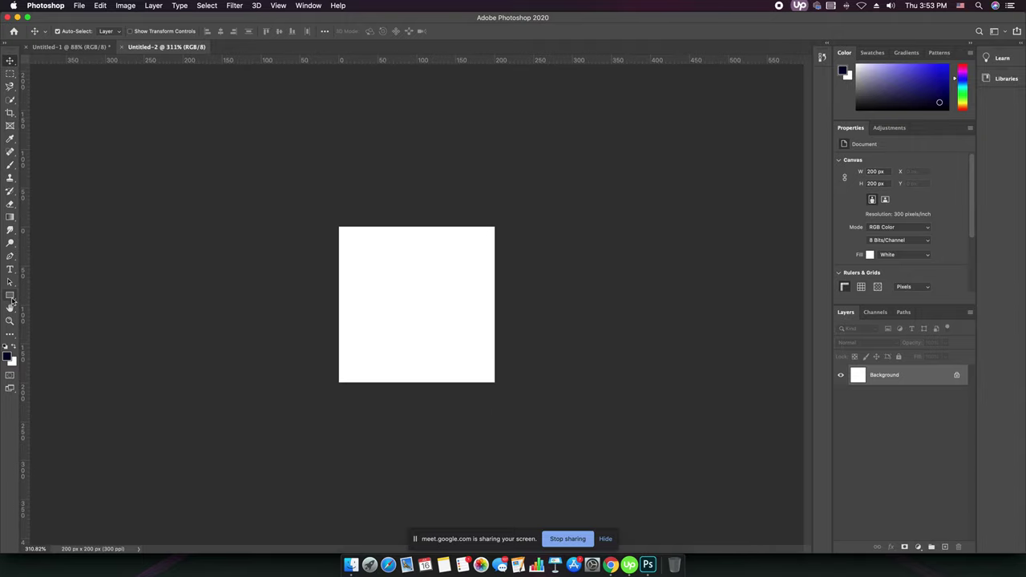
Step: Draw a leaf with the Custom Shape Tool on the new canvas
left_click(9, 294)
left_click(38, 342)
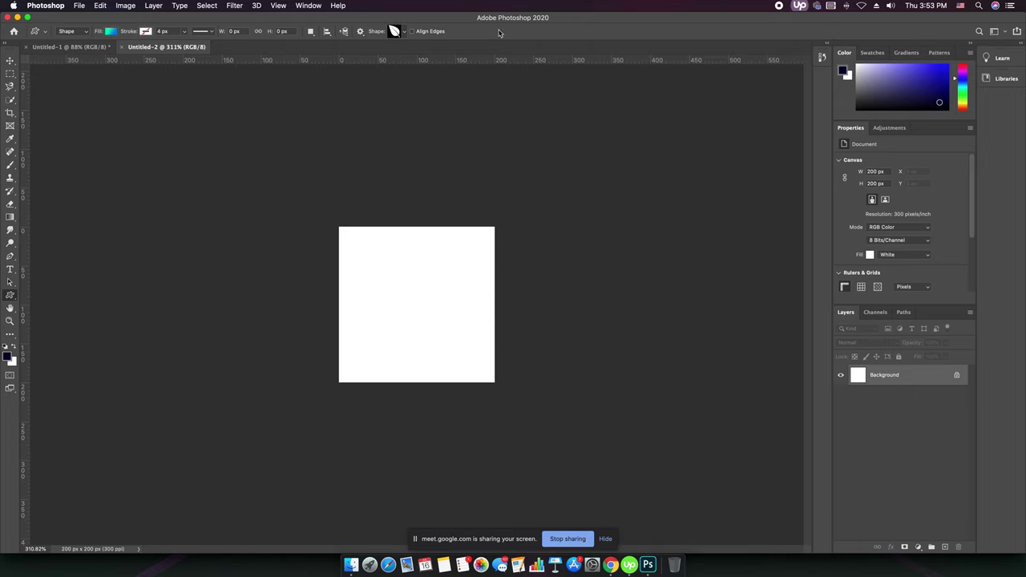
left_click_drag(348, 246, 381, 287)
Step: Move the leaf to the top left, scale it down, and Alt-drag a copy to its right
left_click(10, 60)
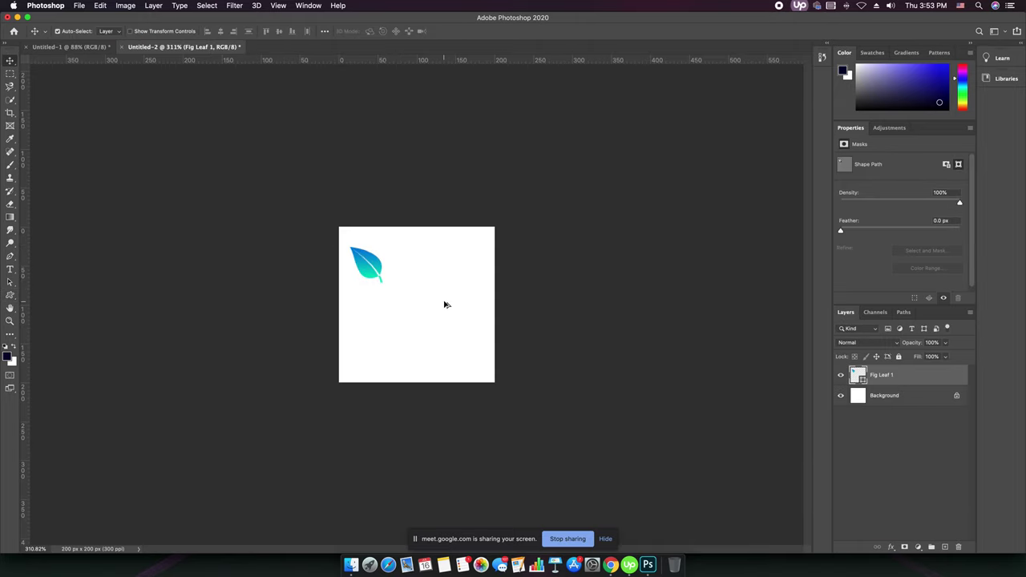
scroll(444, 302, "up", 5)
mouse_move(337, 239)
left_mouse_down()
mouse_move(331, 221)
mouse_move(344, 238)
mouse_move(335, 232)
left_mouse_up()
key("super+t")
key("Return")
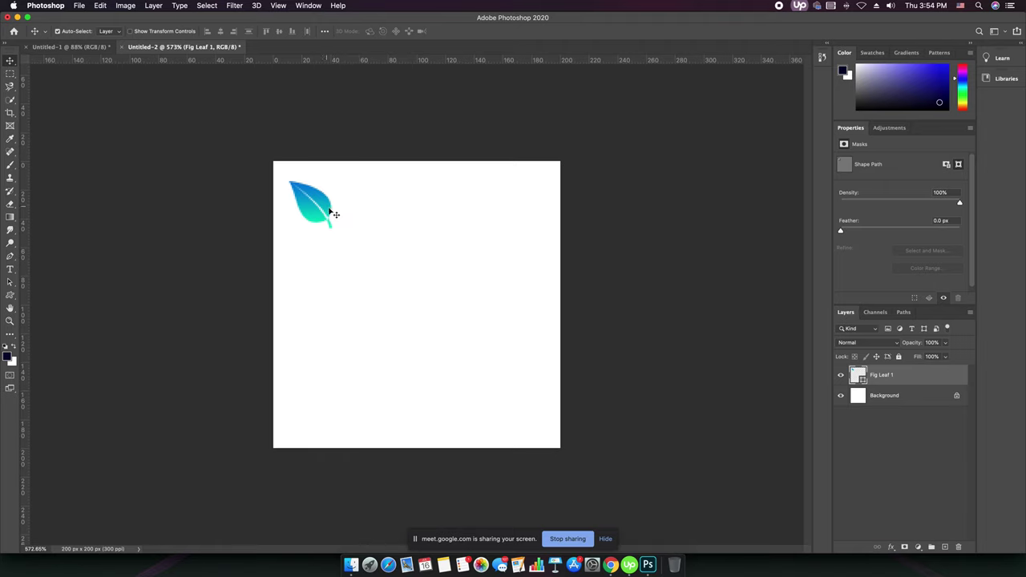
left_click_drag(327, 207, 504, 199)
Step: Duplicate the top row of leaves into a second row below
left_click(329, 210)
left_click(369, 210, "shift")
left_click(445, 211, "shift")
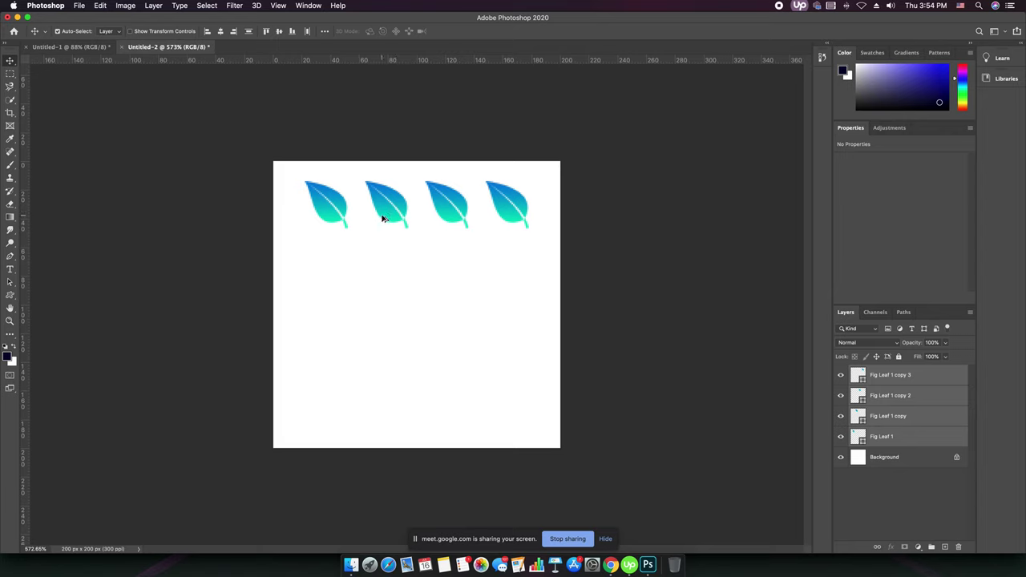
left_click_drag(383, 218, 390, 442)
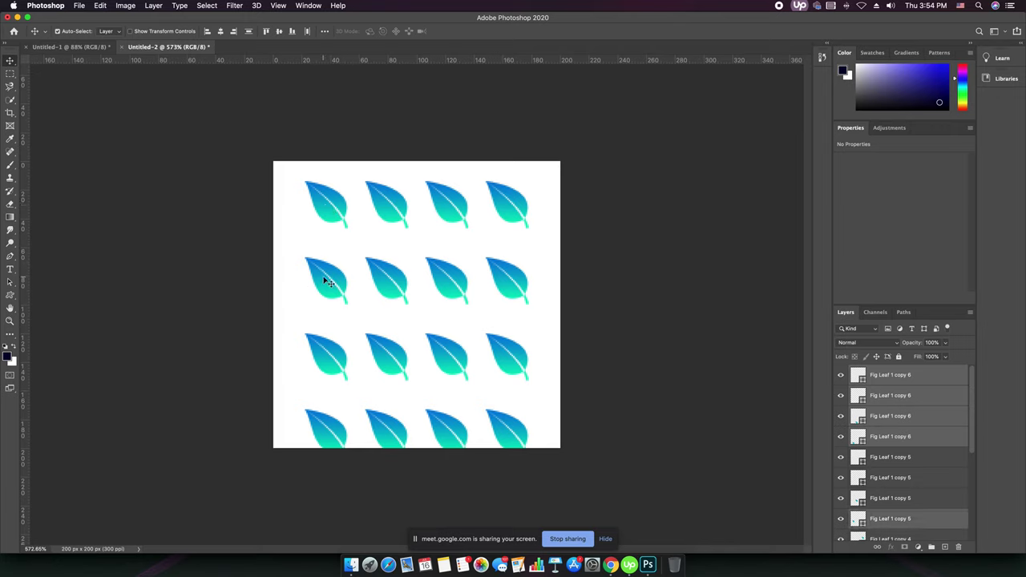
Step: Shrink the whole leaf grid to about 91% and shift it up and left
left_click(306, 234)
left_click_drag(298, 185, 552, 449)
mouse_move(453, 367)
left_mouse_down()
mouse_move(446, 348)
mouse_move(451, 366)
left_mouse_up()
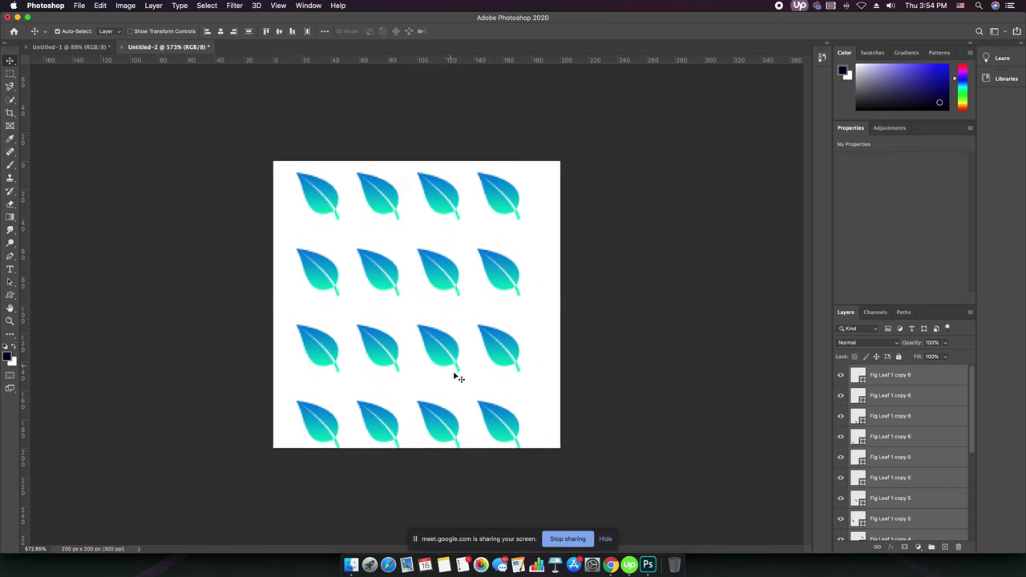
key("ctrl+t")
left_click_drag(521, 449, 499, 421)
left_click_drag(426, 338, 420, 337)
key("Return")
Step: Shift the right leaf column further right, duplicate it into a fifth column, and recenter the grid
left_click(522, 165)
left_click_drag(500, 186, 479, 440)
left_click_drag(480, 342, 606, 355)
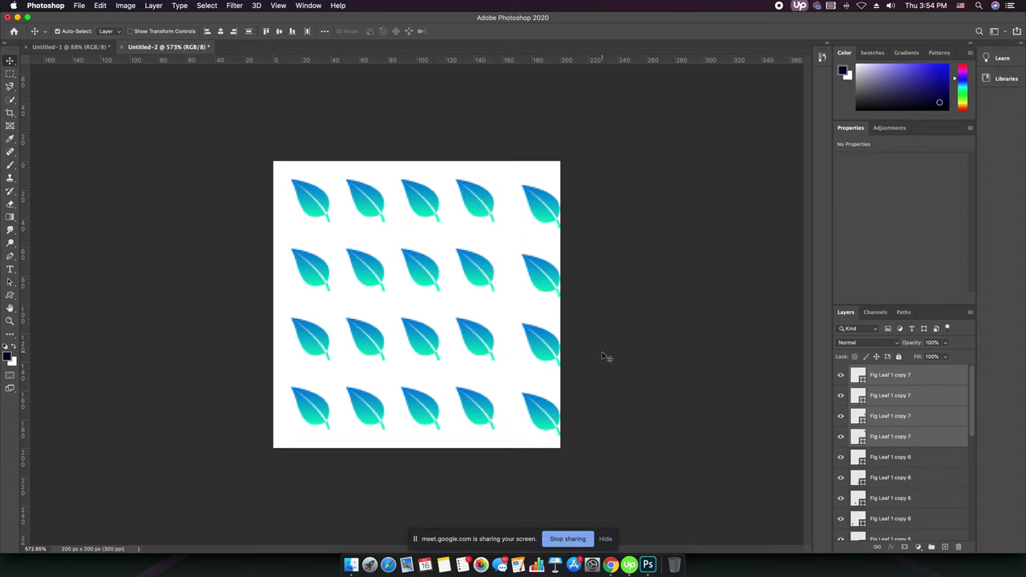
left_click(483, 212)
left_click(453, 408, "shift")
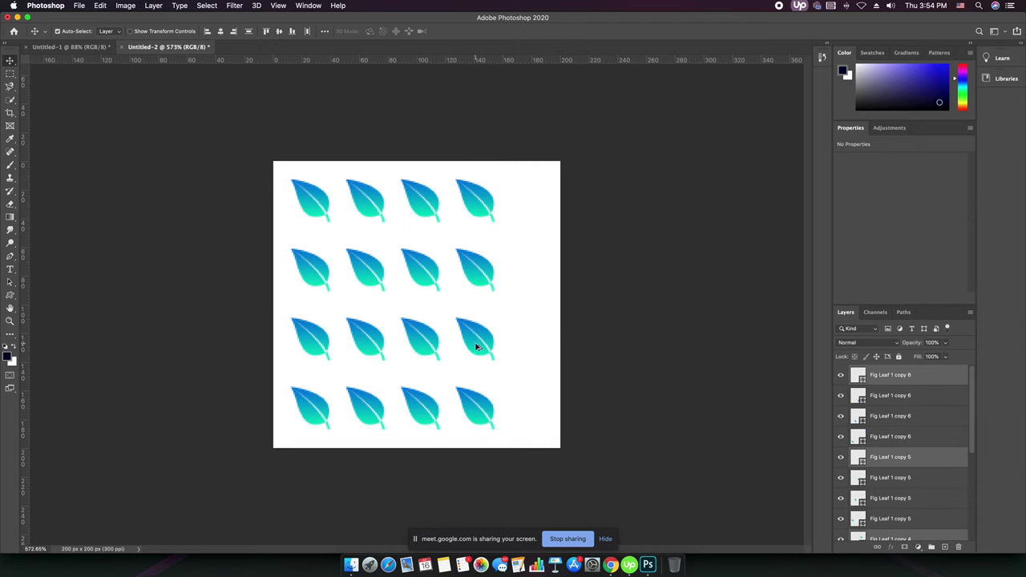
left_click_drag(476, 346, 528, 340)
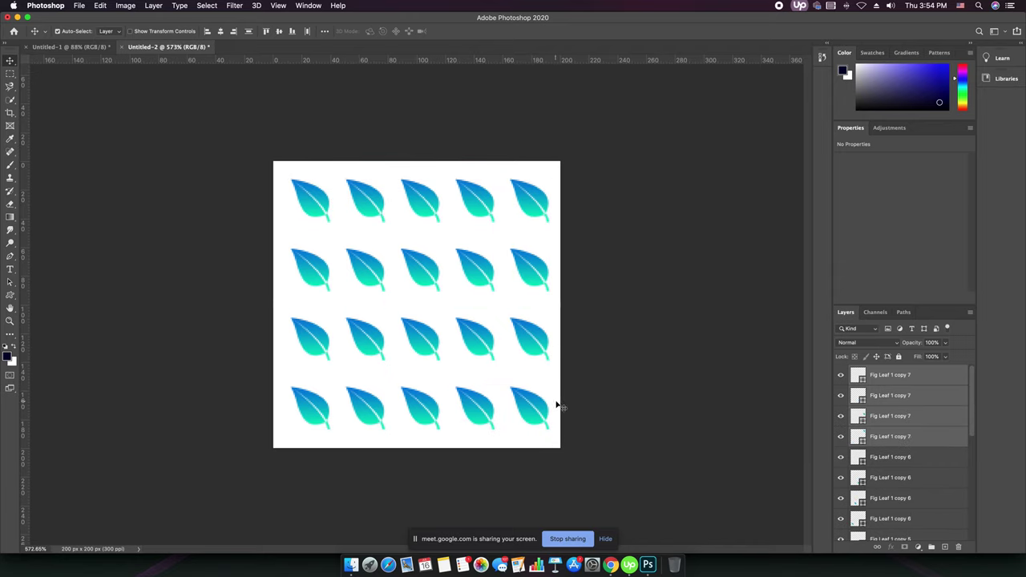
left_click_drag(280, 177, 551, 437)
left_click_drag(471, 340, 469, 347)
left_click(607, 291)
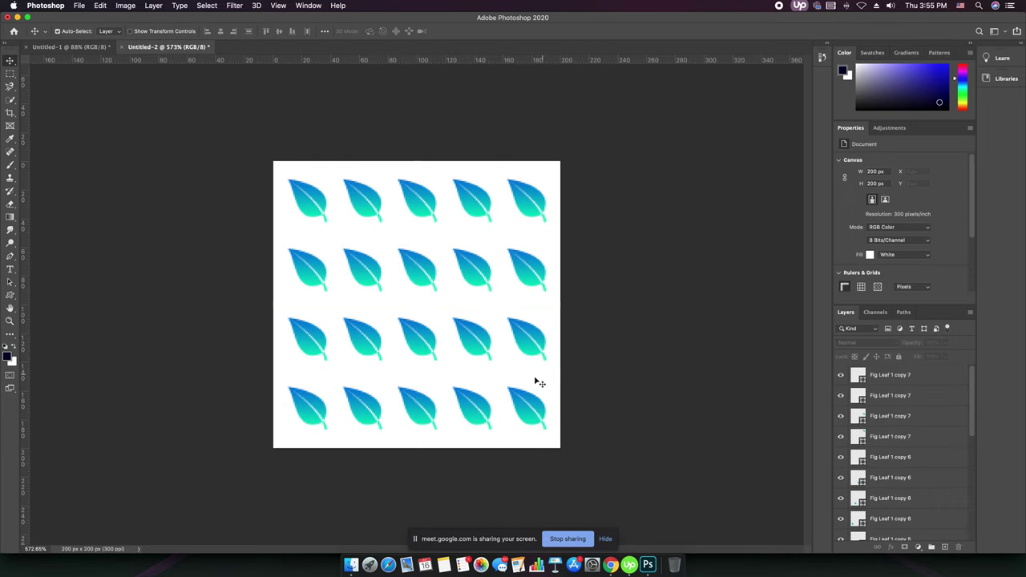
Step: Select all layers from Fig Leaf 1 to the top leaf and open their context menu
scroll(388, 326, "down", 2)
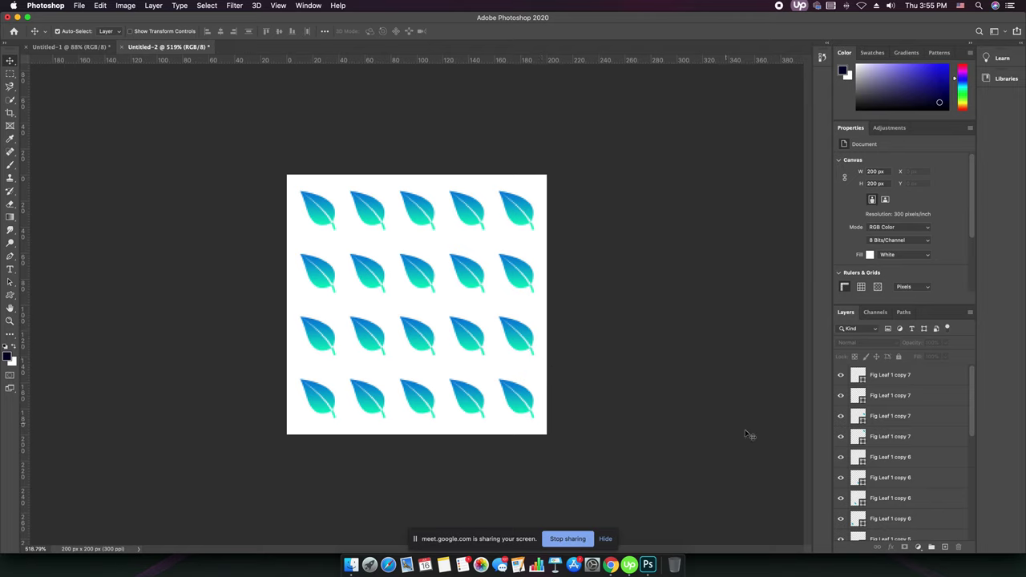
scroll(916, 483, "down", 10)
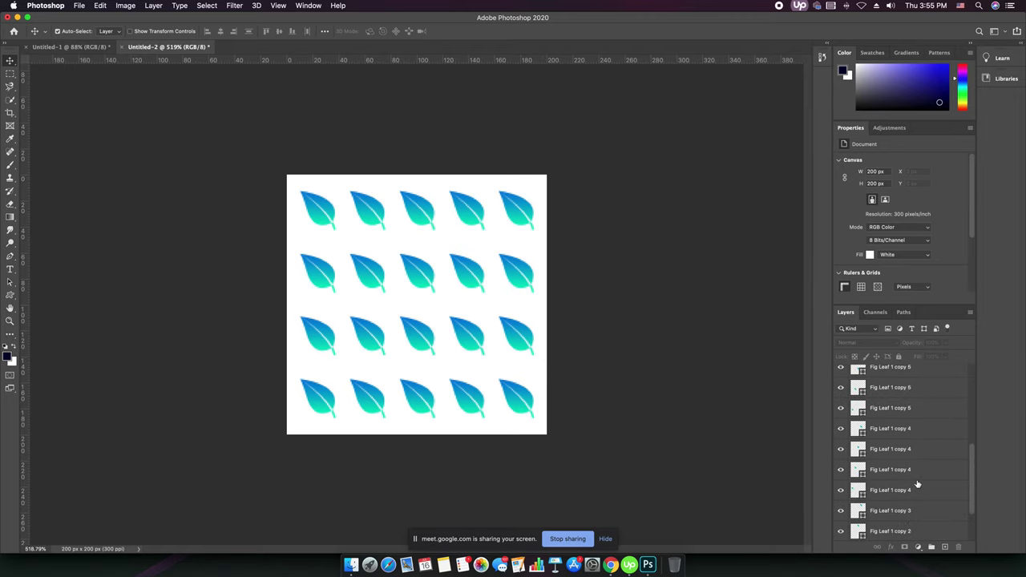
scroll(918, 483, "down", 1)
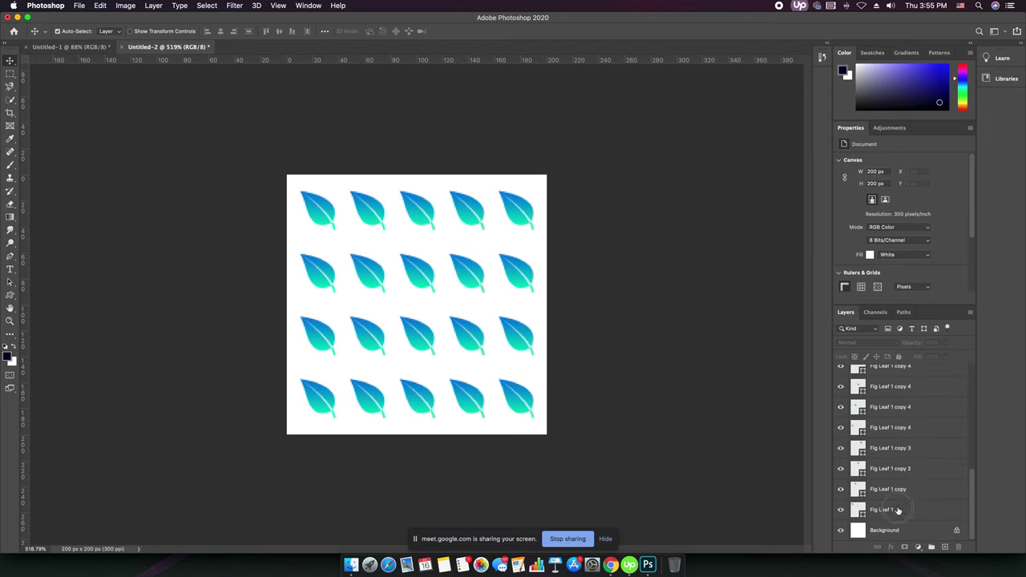
left_click(897, 509)
scroll(904, 516, "up", 3)
scroll(906, 523, "down", 3)
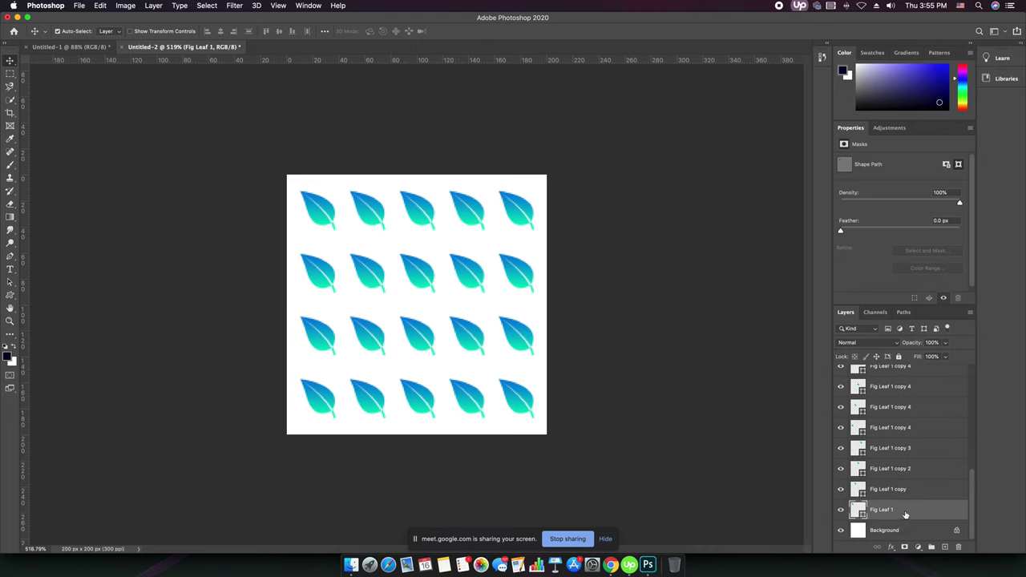
scroll(923, 516, "up", 5)
scroll(924, 510, "down", 5)
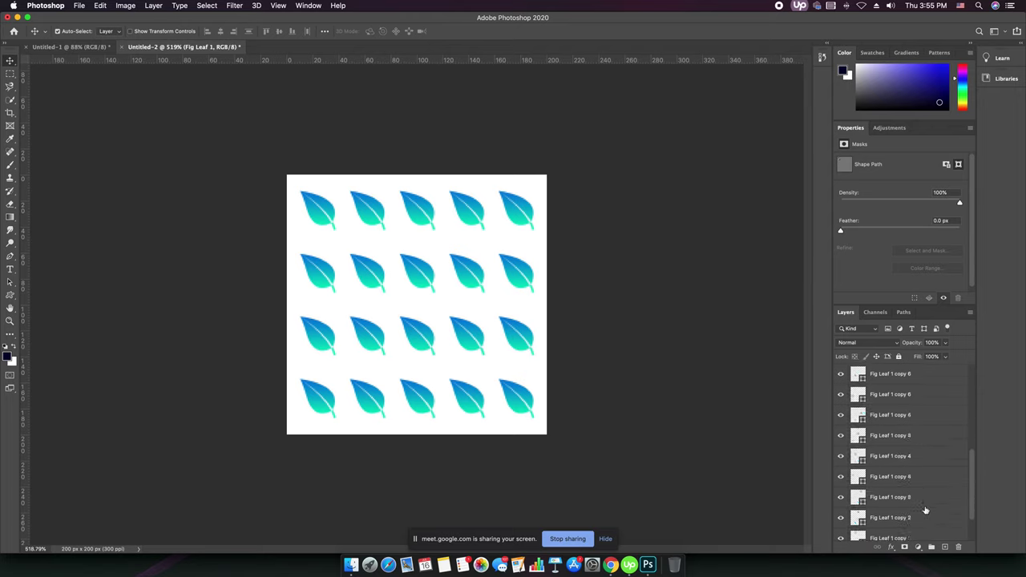
scroll(917, 509, "up", 5)
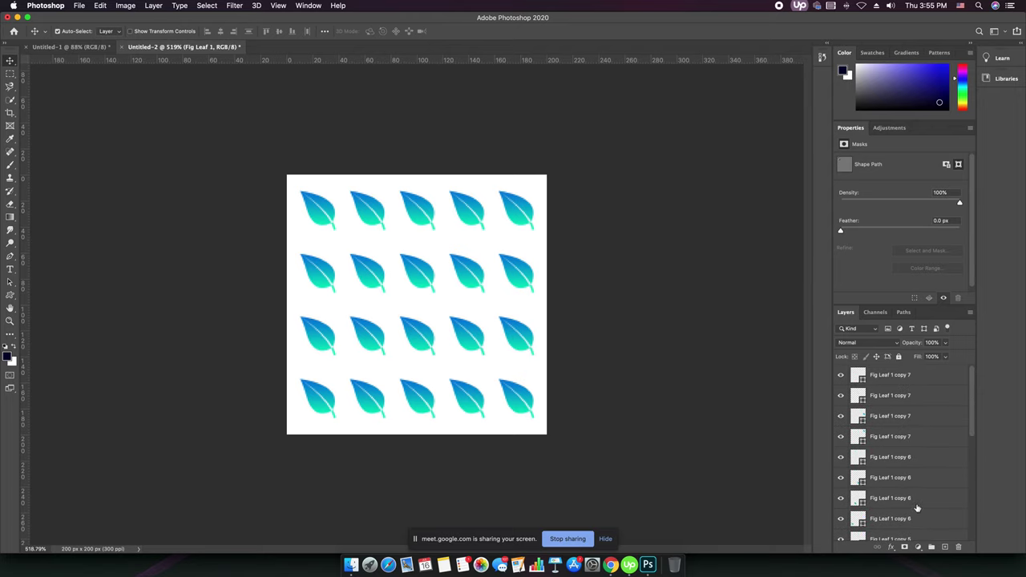
left_click(903, 375, "shift")
scroll(909, 510, "down", 2)
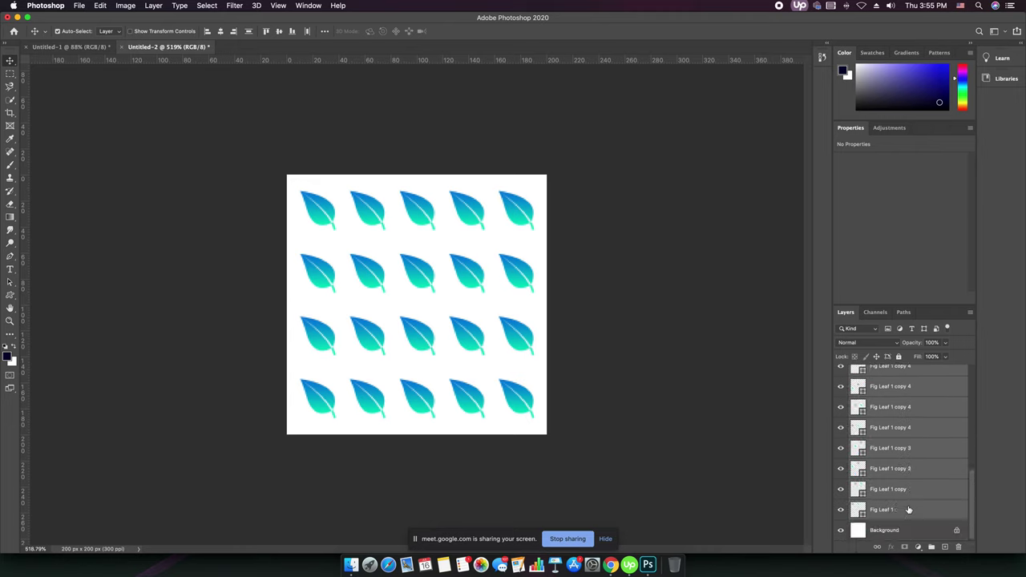
scroll(908, 509, "up", 3)
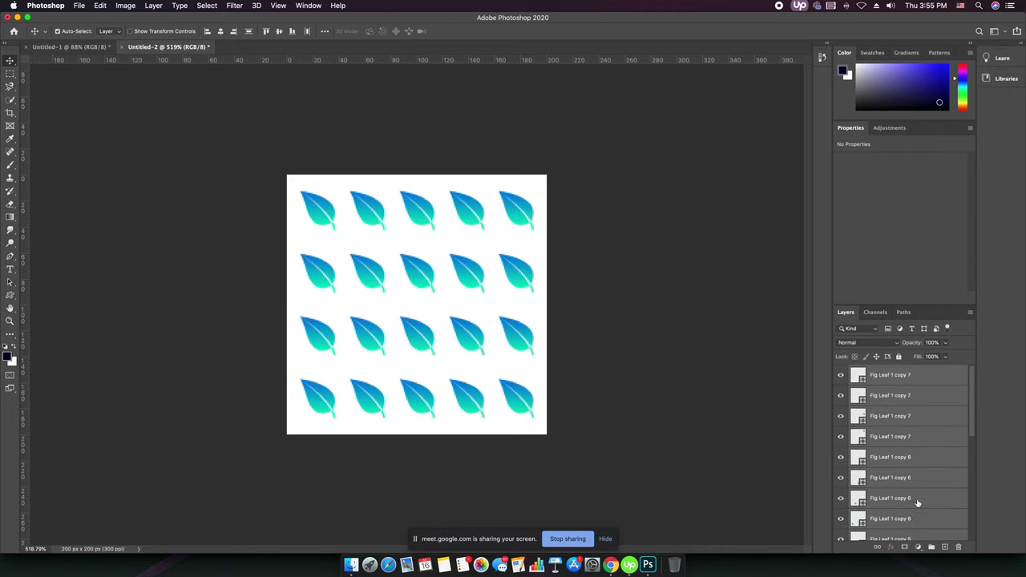
right_click(926, 380)
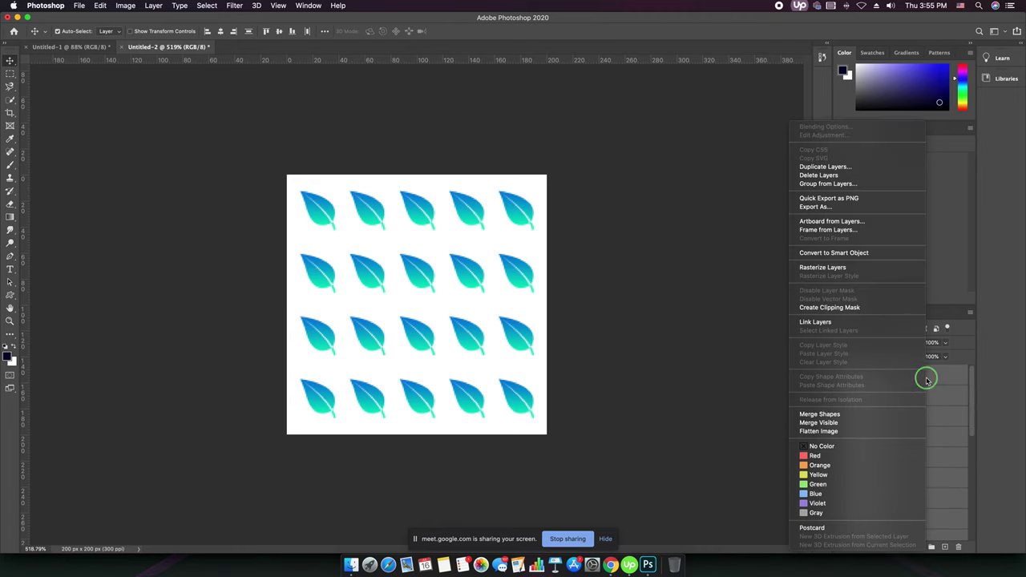
Step: Merge the leaf shapes into one layer and define it as Pattern 1 via Edit > Define Pattern
left_click(831, 415)
left_click(614, 389)
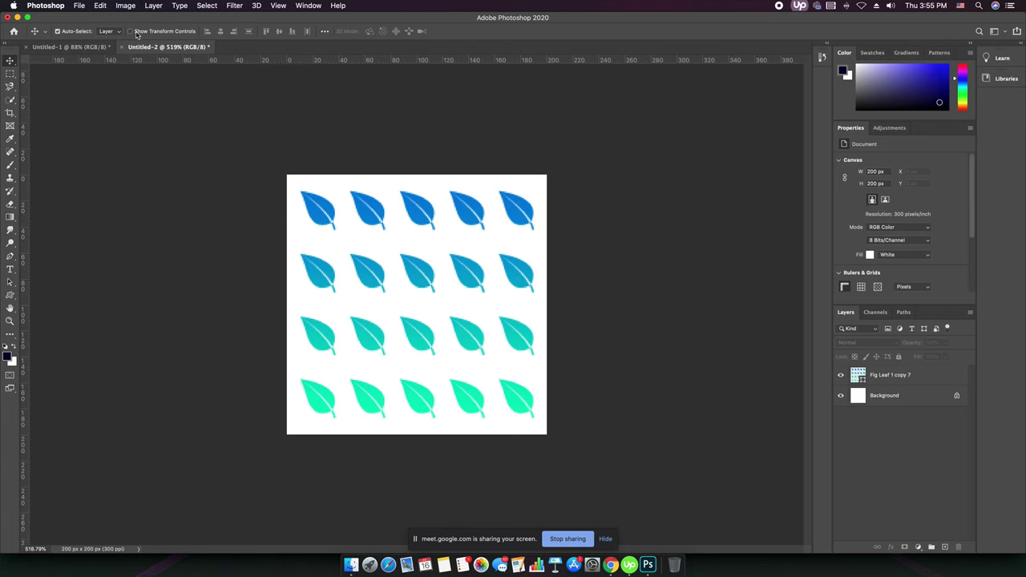
left_click(101, 6)
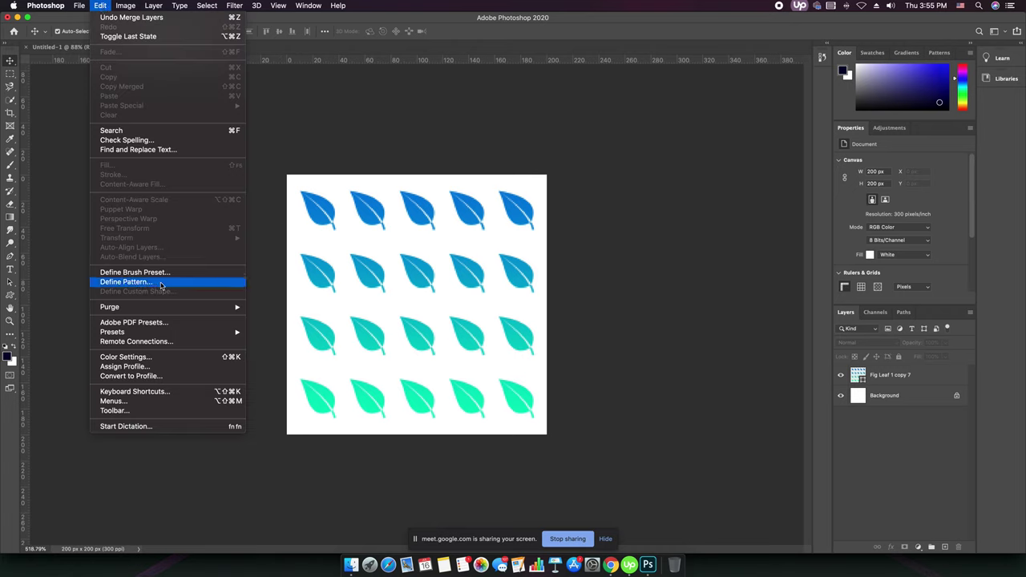
left_click(136, 286)
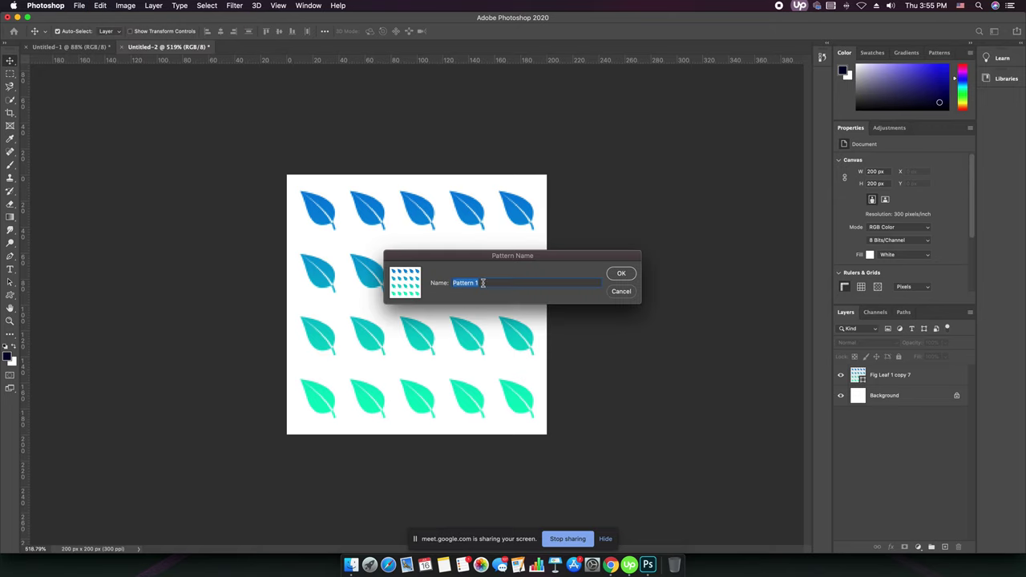
left_click(621, 274)
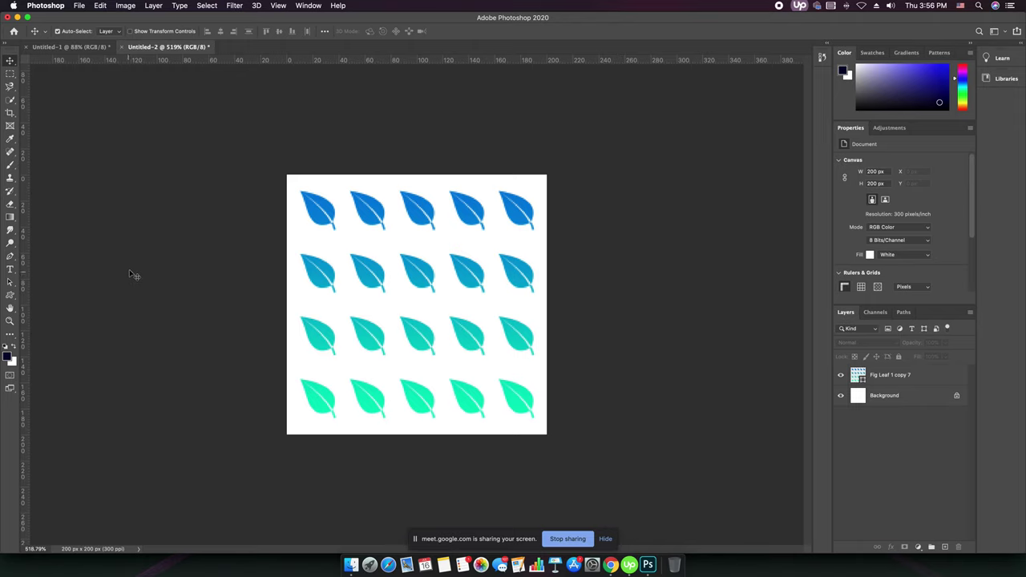
left_click(59, 48)
left_click(483, 348)
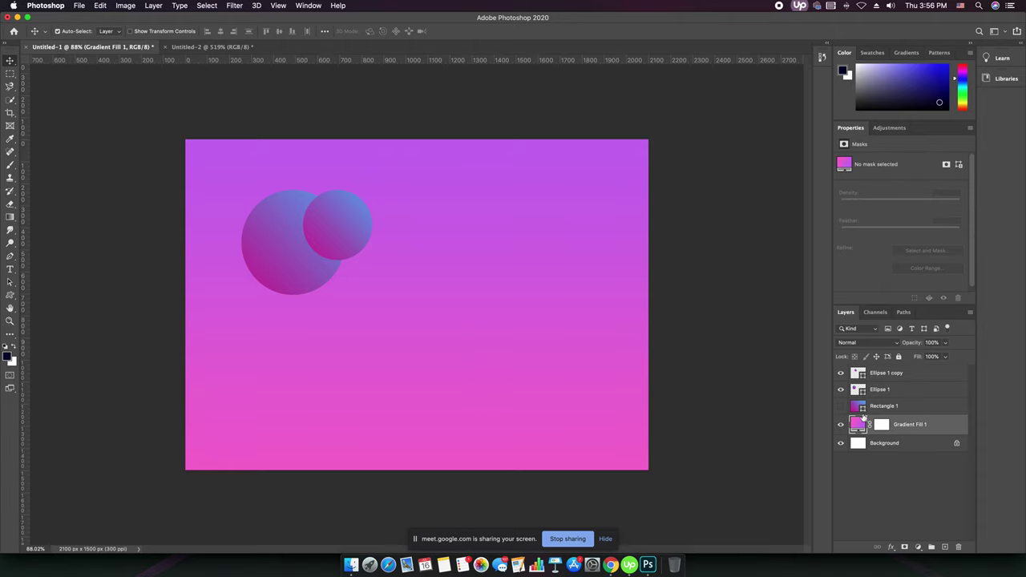
Step: Hide Gradient Fill 1 and add a Pattern Fill layer tiling the leaf pattern at 100% scale
left_click(841, 424)
left_click(537, 392)
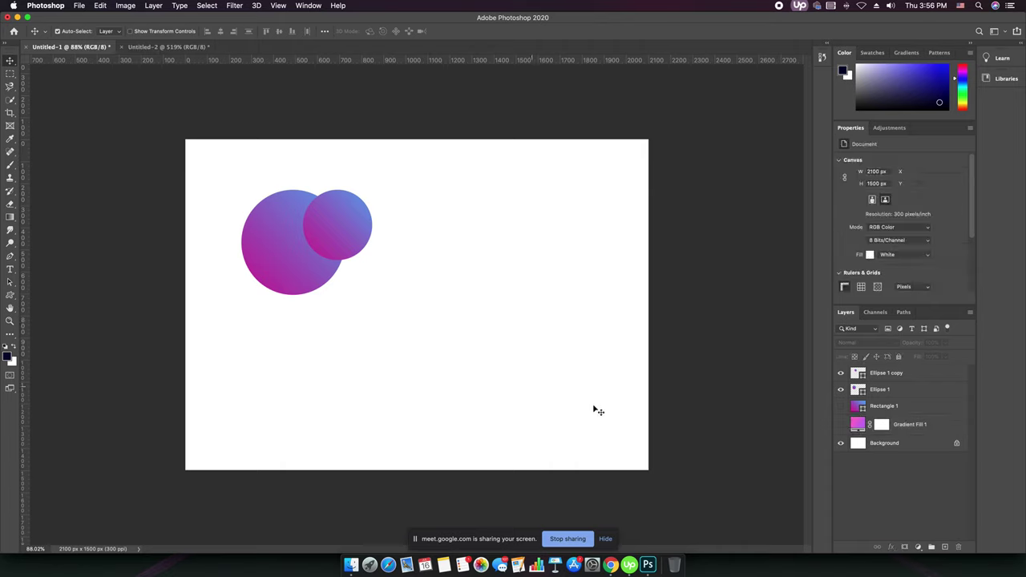
left_click(917, 547)
left_click(941, 483)
left_click(918, 547)
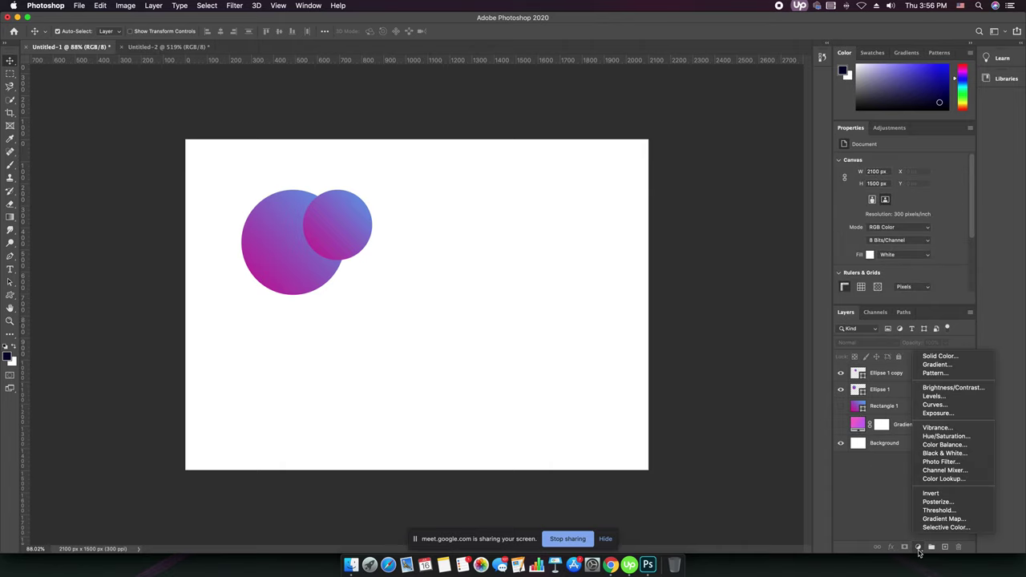
left_click(936, 373)
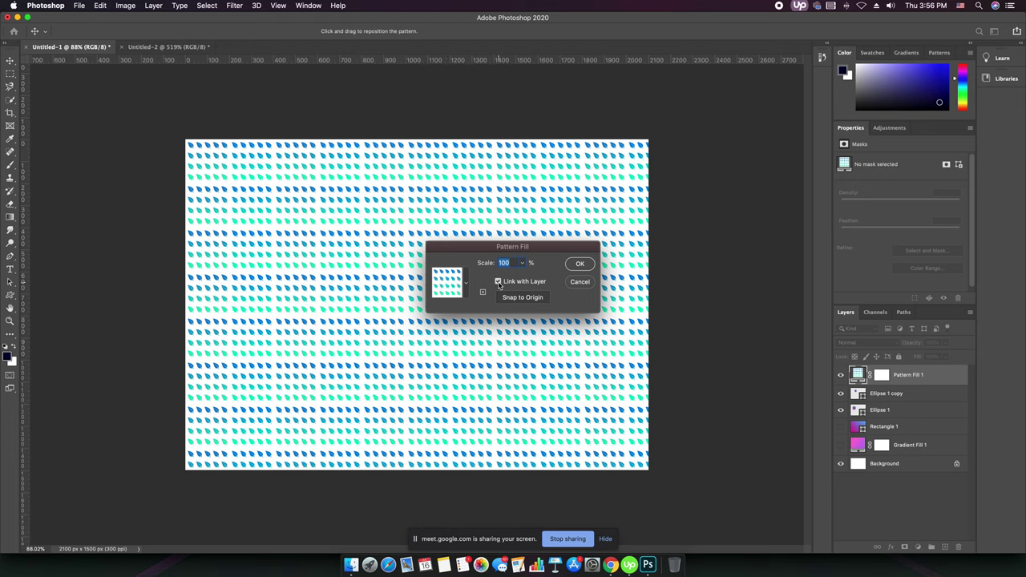
mouse_move(524, 266)
left_mouse_down()
mouse_move(549, 280)
mouse_move(520, 276)
left_mouse_up()
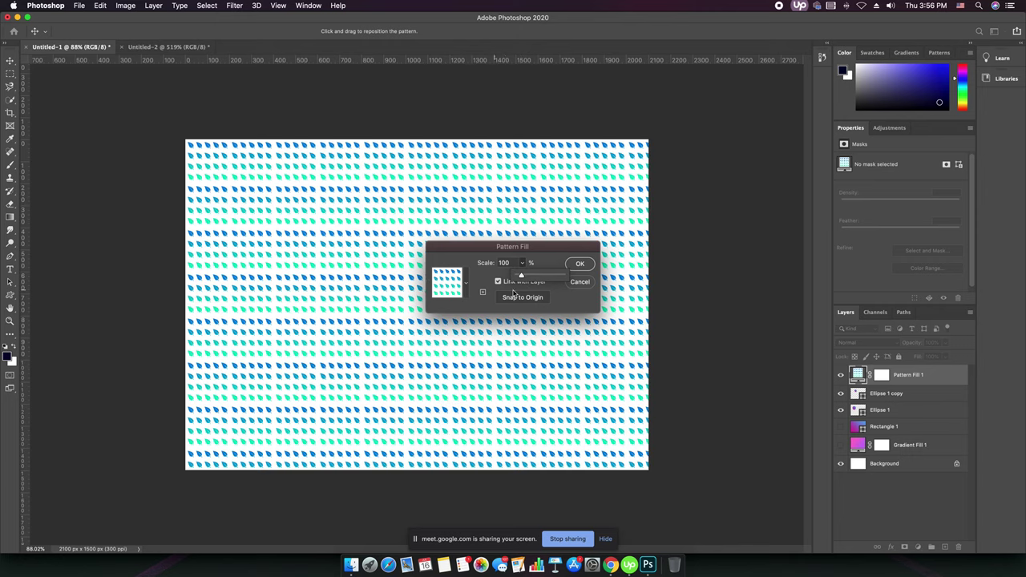
left_click(580, 265)
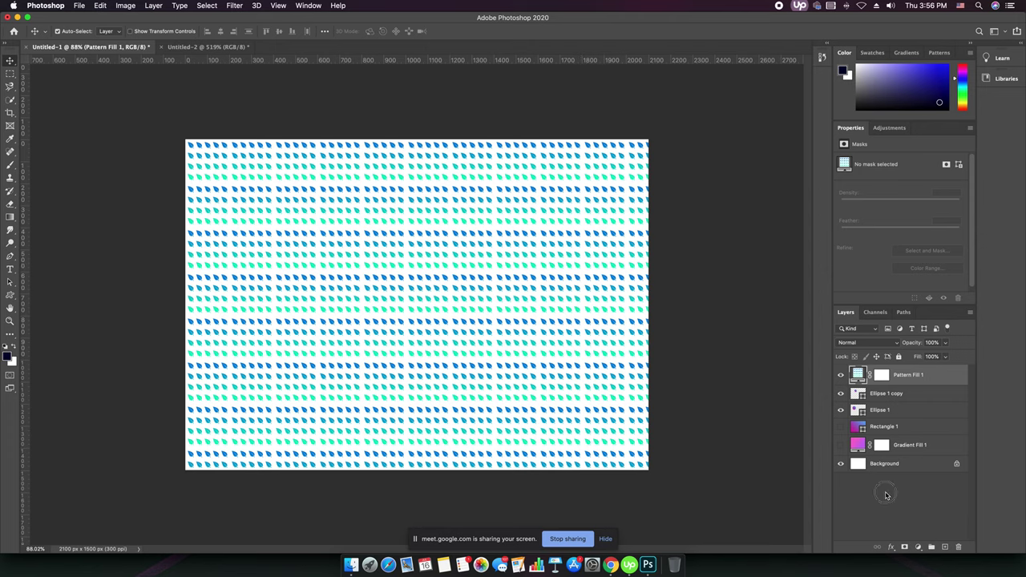
Step: Set Pattern Fill 1 to 20% opacity and move it beneath the circle layers
left_click(886, 495)
left_click(858, 377)
left_click(948, 344)
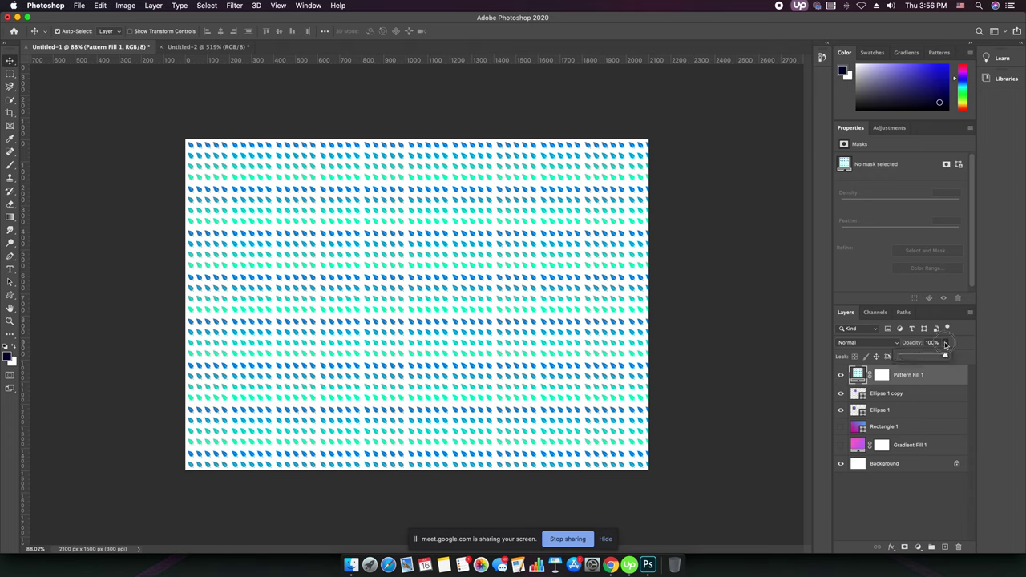
left_click_drag(947, 355, 909, 359)
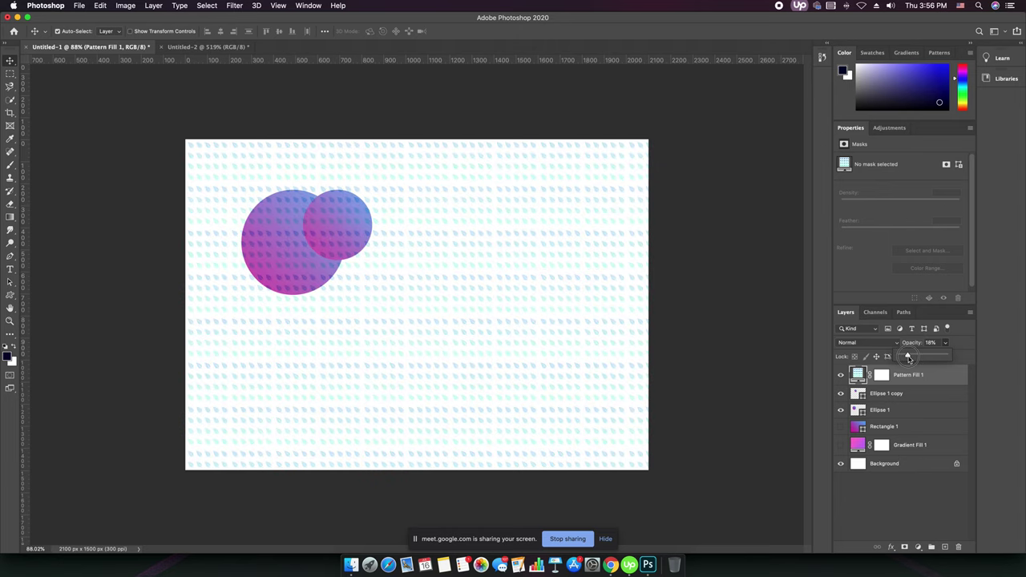
left_click_drag(932, 387, 927, 435)
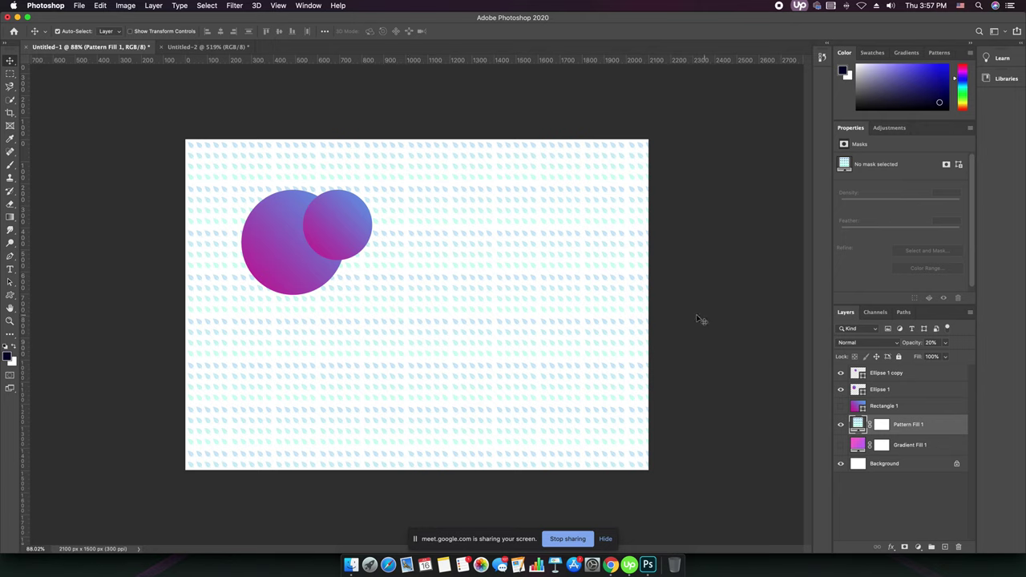
left_click(307, 267)
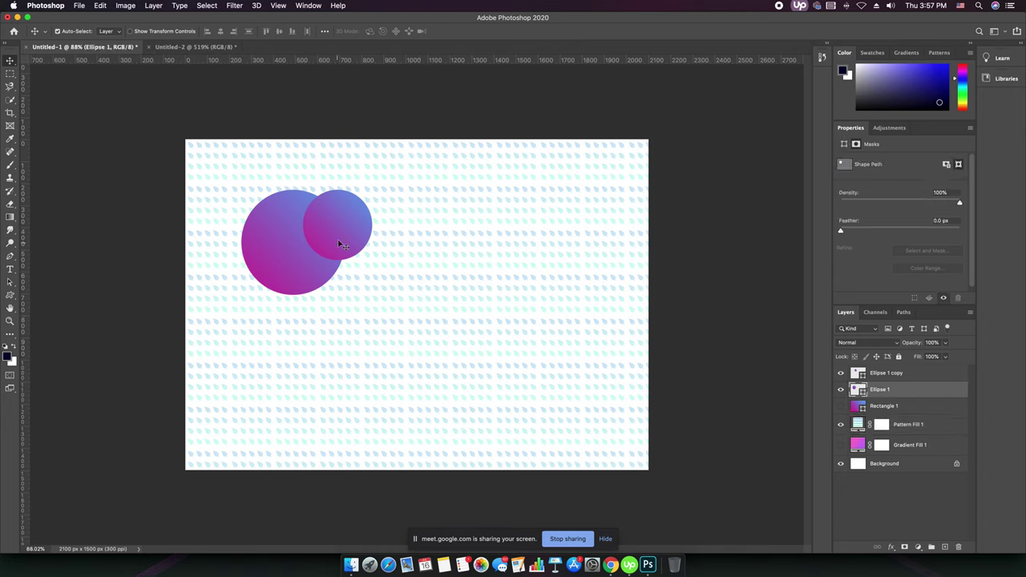
Step: Enlarge Ellipse 1 and Ellipse 1 copy together with Free Transform
left_click(339, 237, "shift")
key("super+t")
left_click_drag(369, 295, 417, 338)
key("Return")
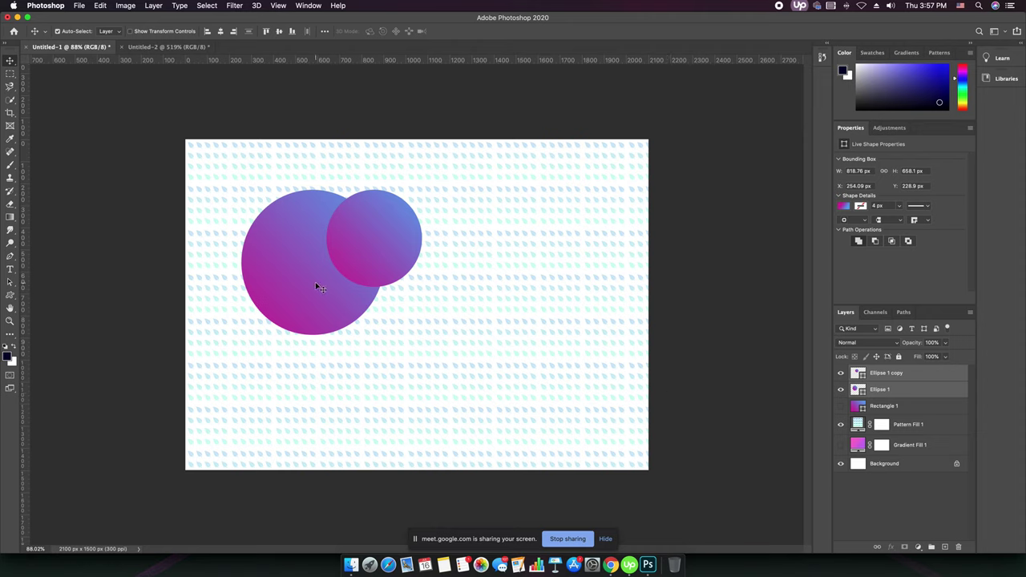
Step: Move the large and small circles lower on the canvas
left_click(721, 413)
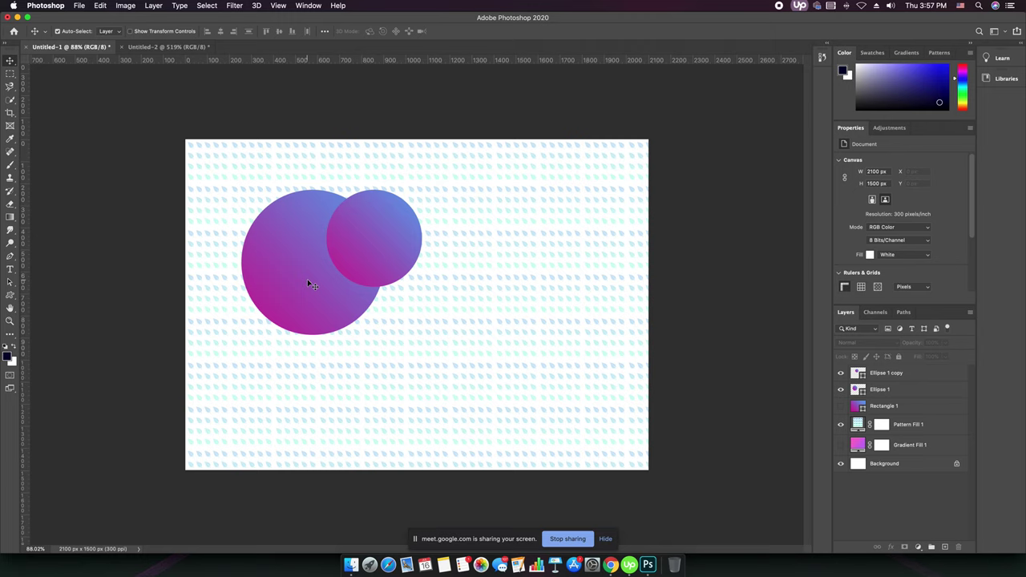
left_click_drag(307, 282, 309, 321)
left_click_drag(409, 236, 413, 275)
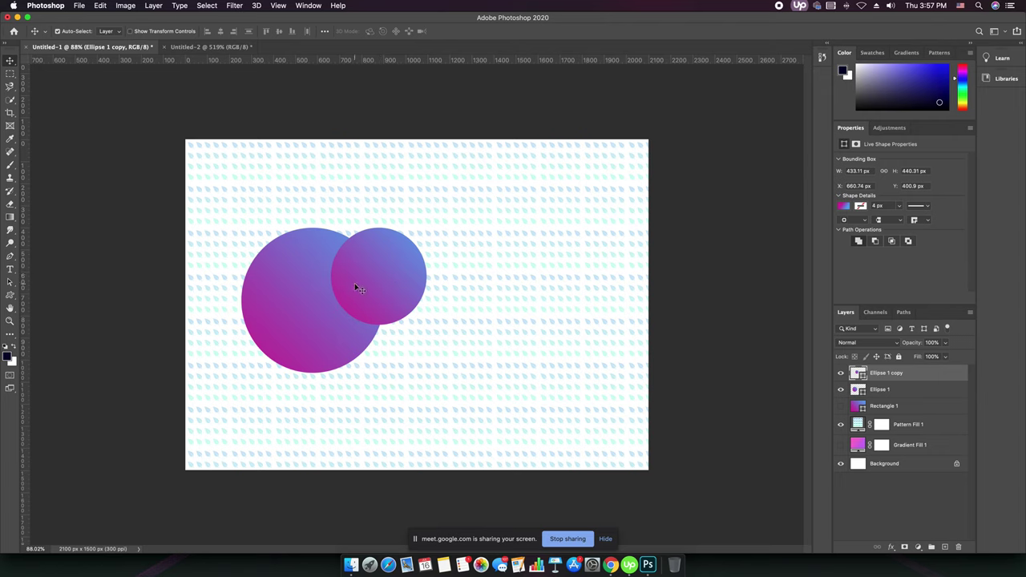
left_click(611, 564)
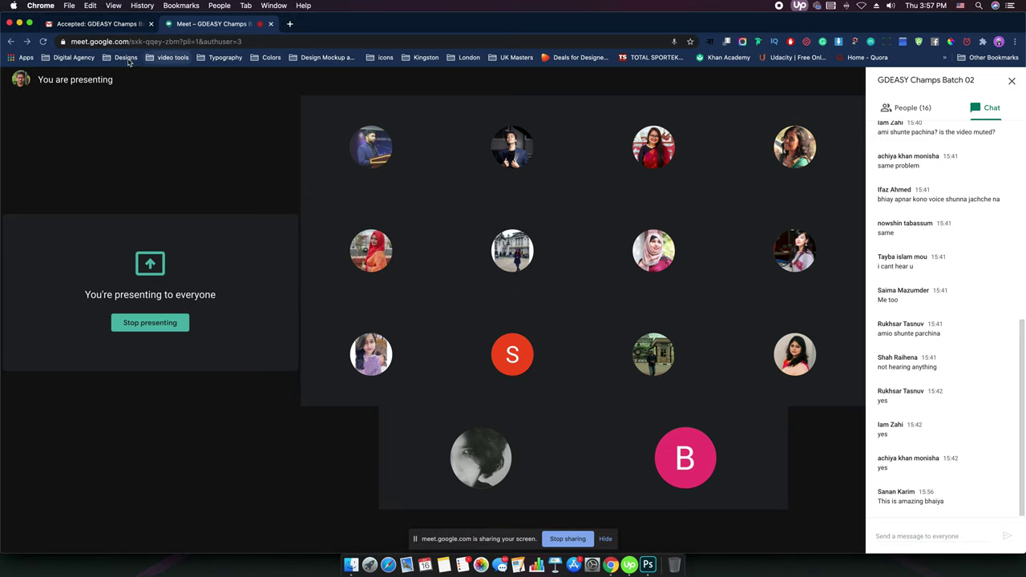
Step: Load uiGradients from the Colors bookmarks, then follow the meet.google.com link in the invitation email
left_click(269, 57)
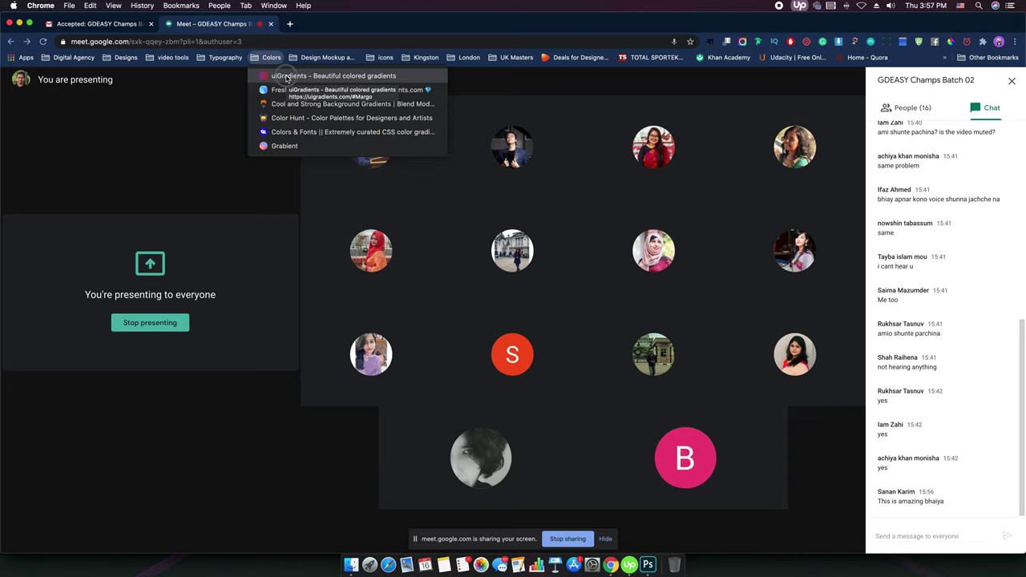
left_click(286, 76)
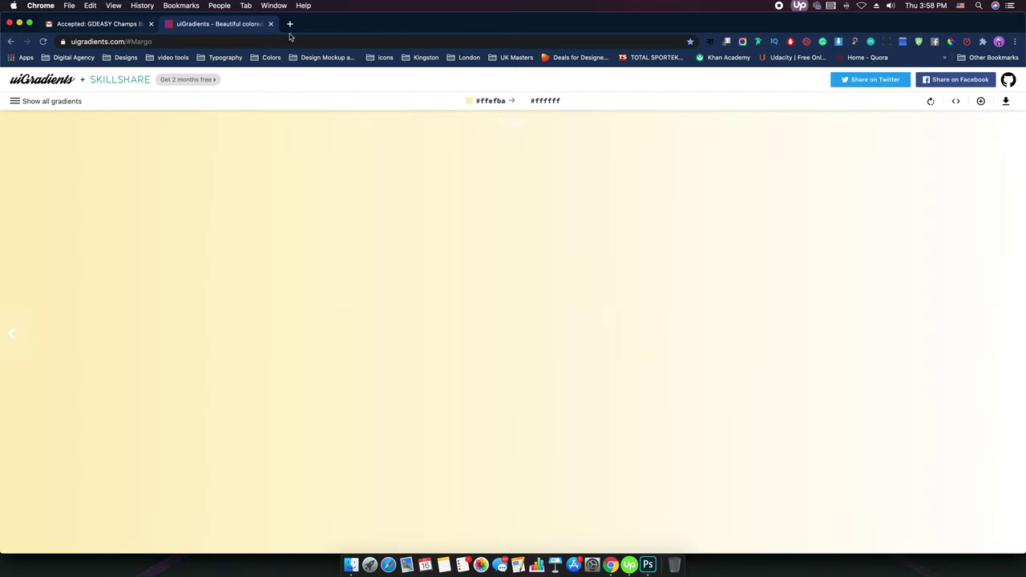
left_click(290, 24)
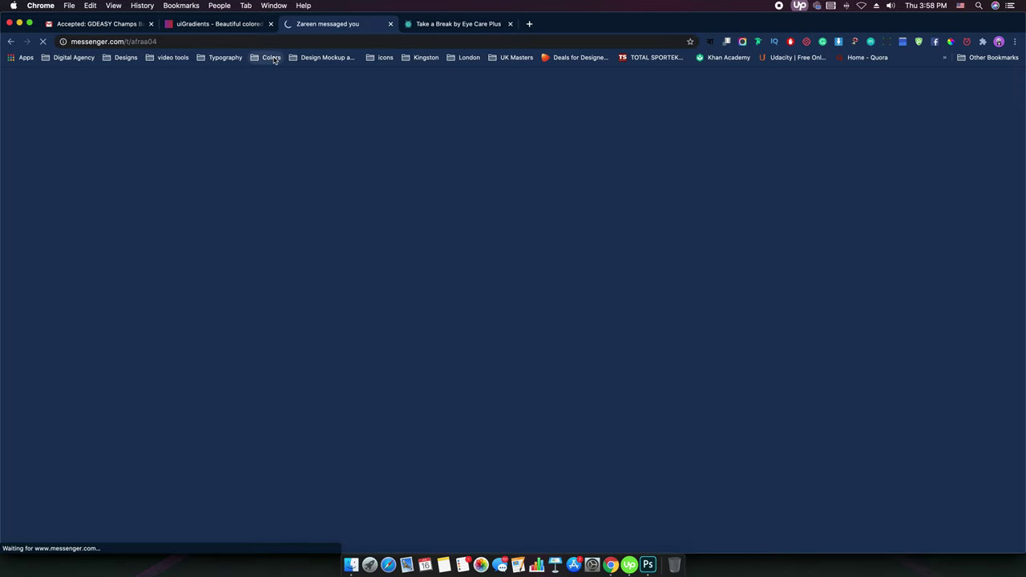
left_click(390, 24)
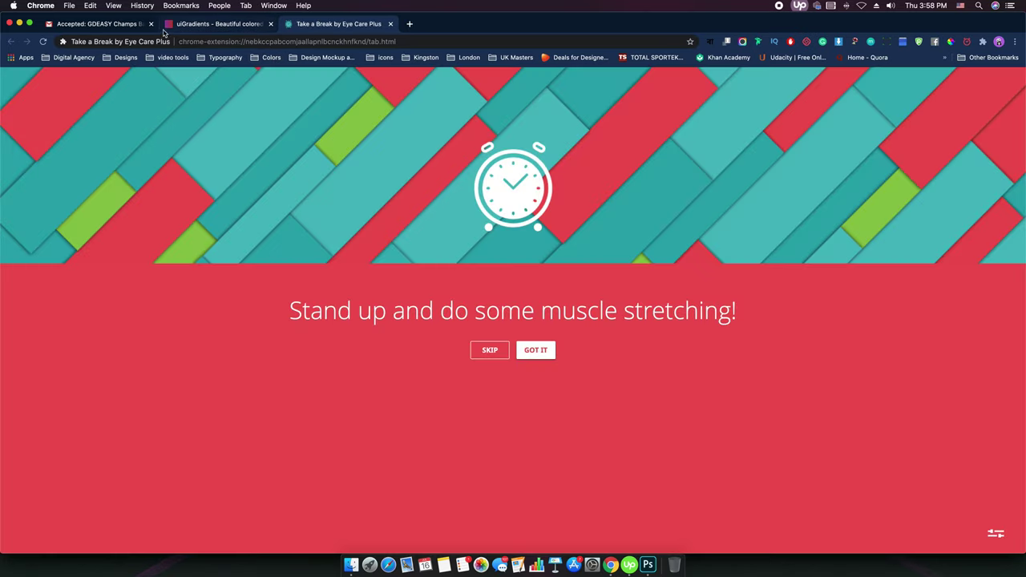
left_click(104, 24)
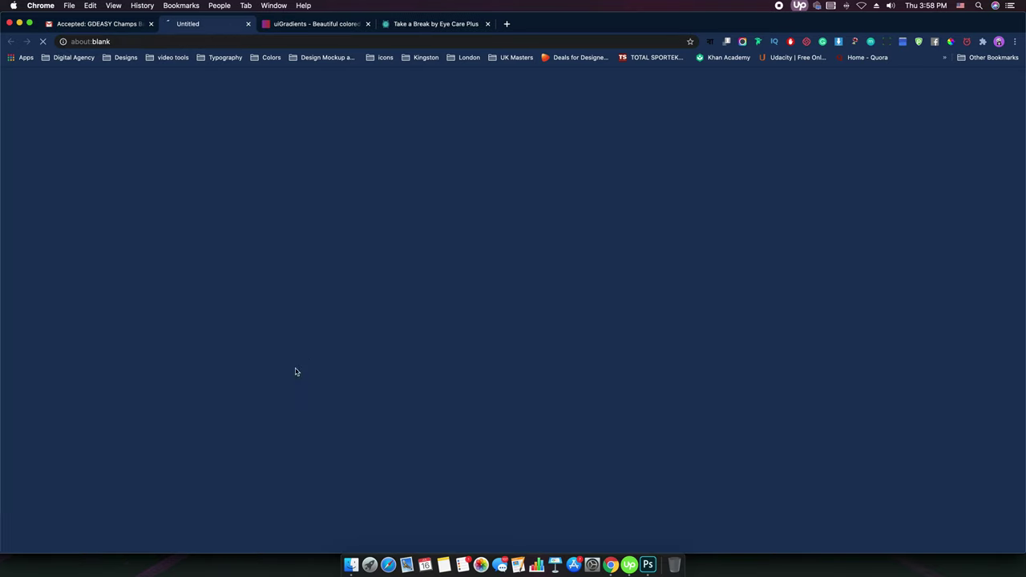
left_click(293, 368)
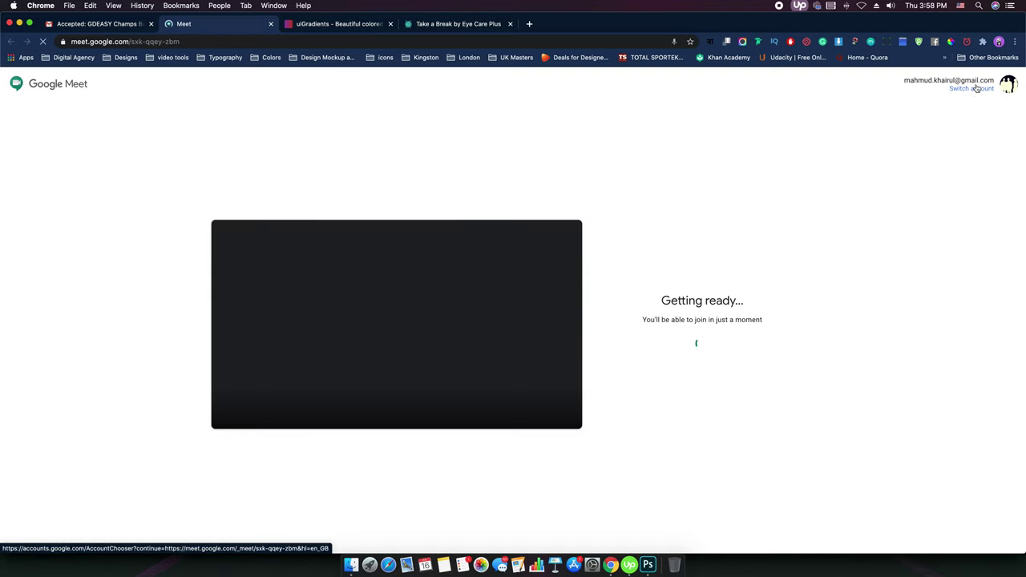
Step: Rejoin the meeting with a different account, microphone on and camera off
left_click(972, 88)
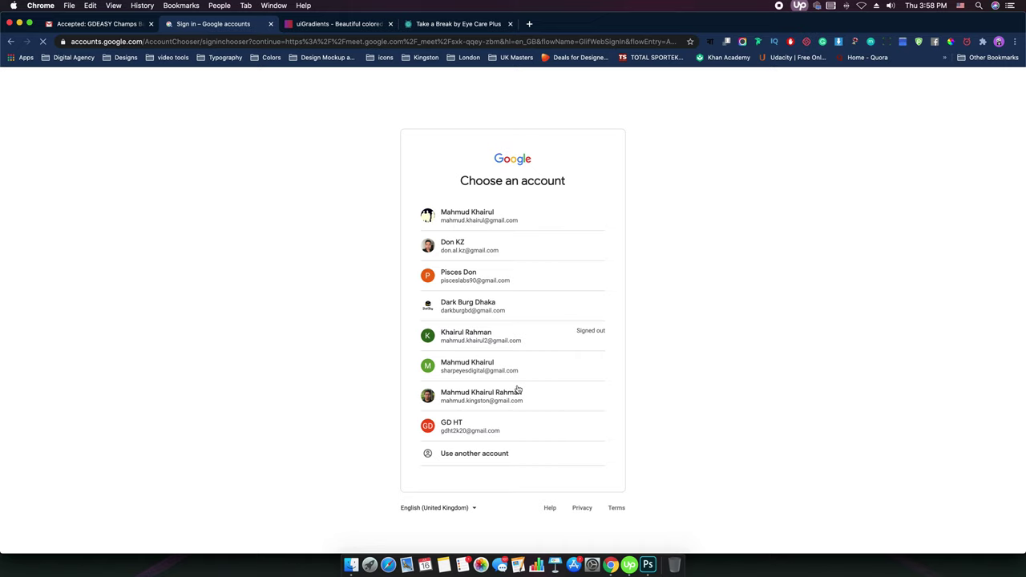
left_click(501, 398)
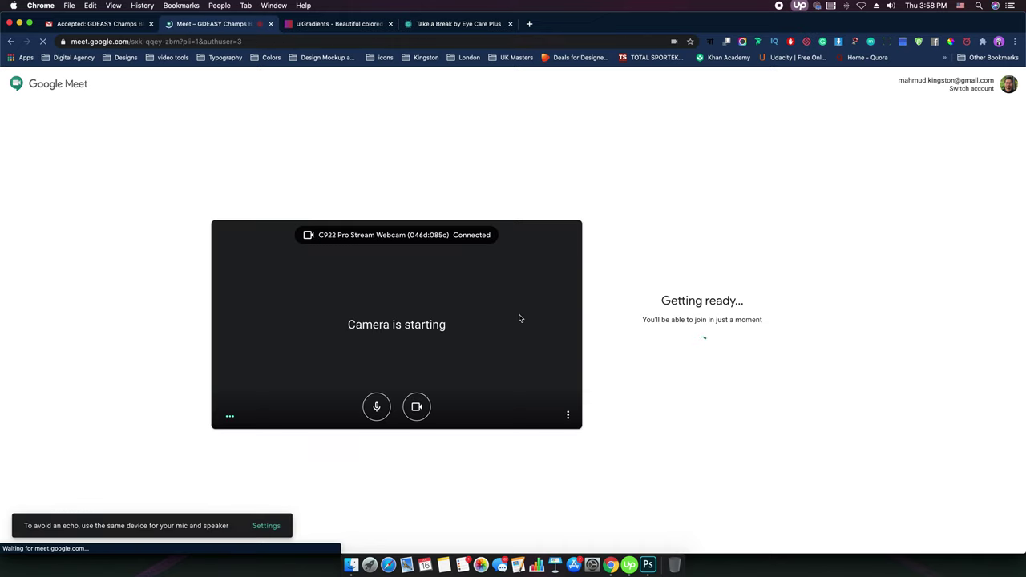
left_click(667, 325)
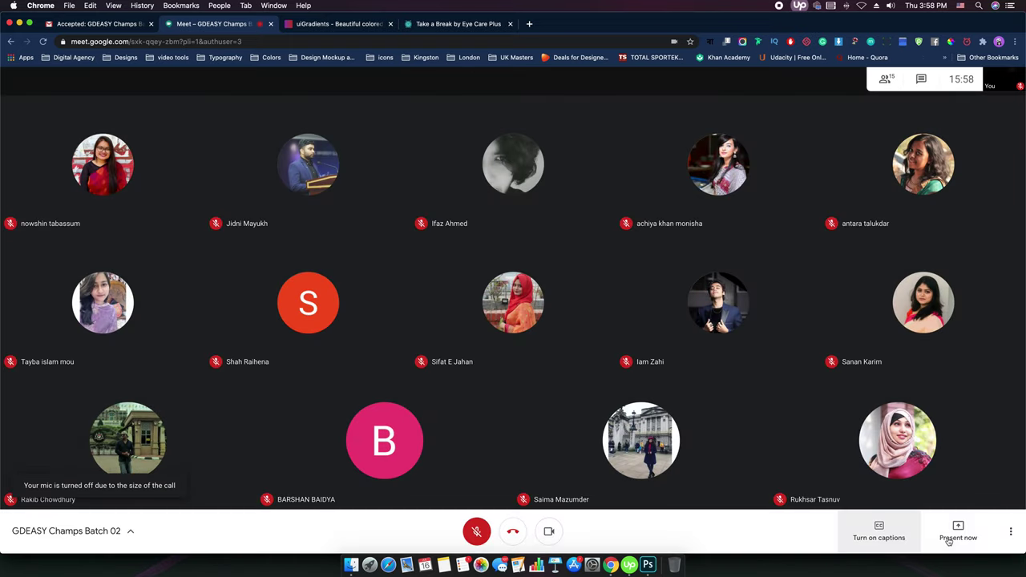
left_click(481, 532)
left_click(549, 531)
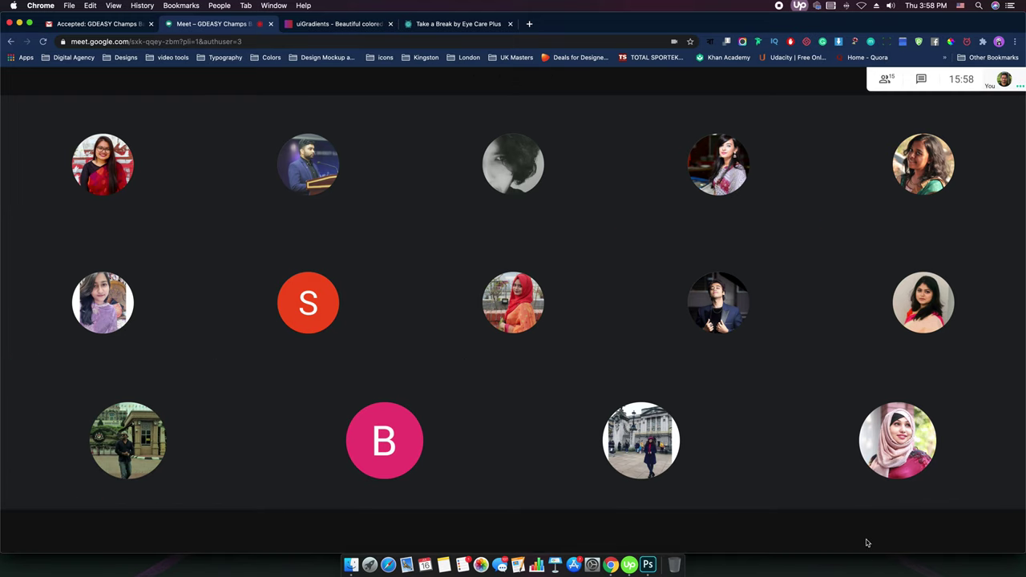
left_click(875, 535)
left_click(874, 537)
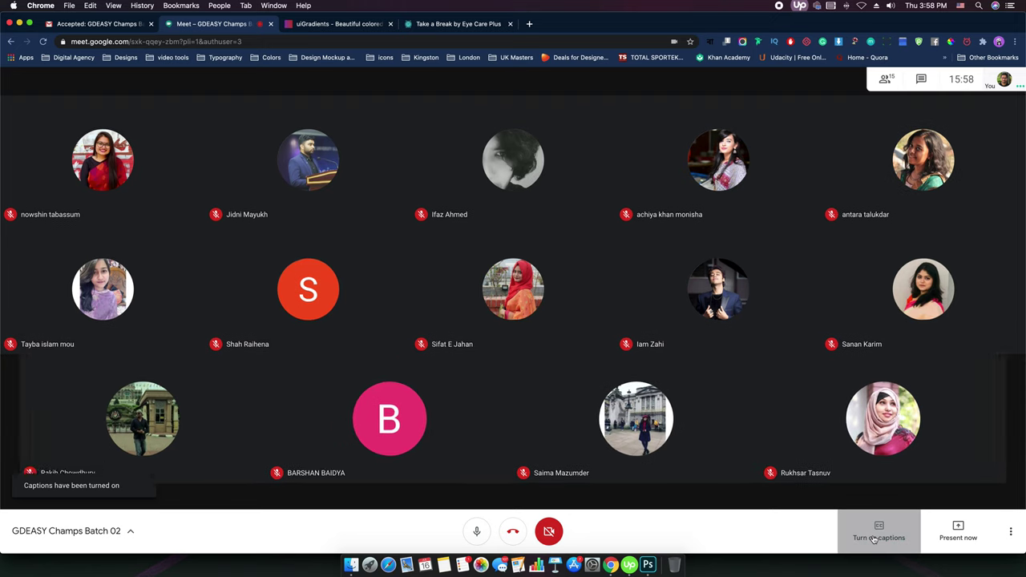
Step: Present the entire screen and return to the uiGradients tab
left_click(956, 537)
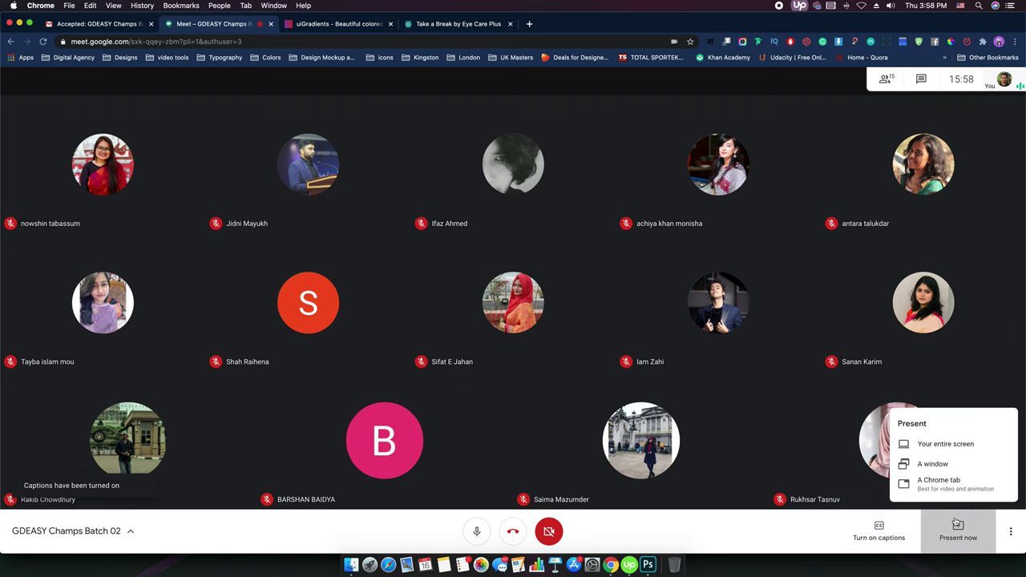
left_click(933, 444)
left_click(481, 154)
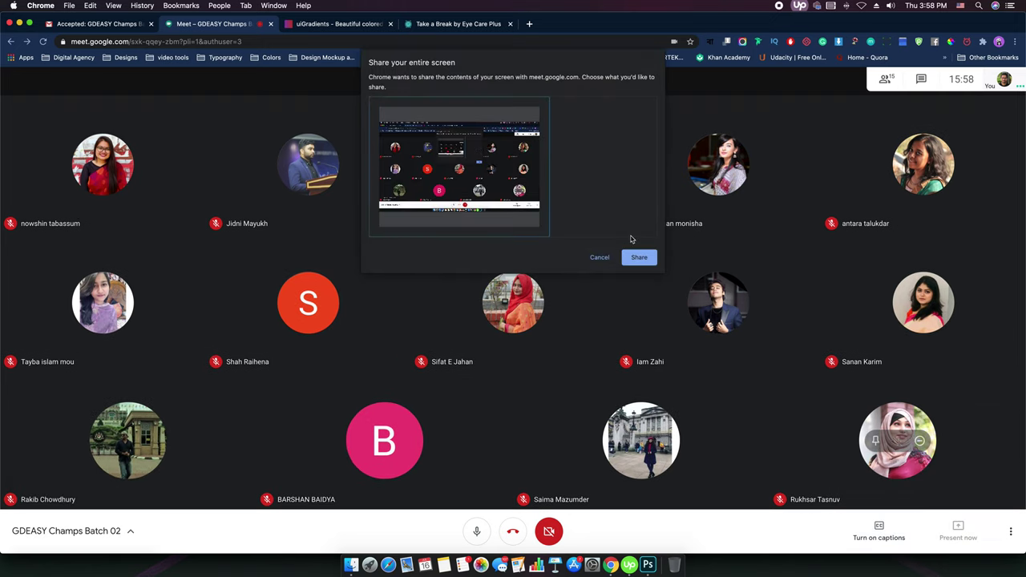
left_click(639, 257)
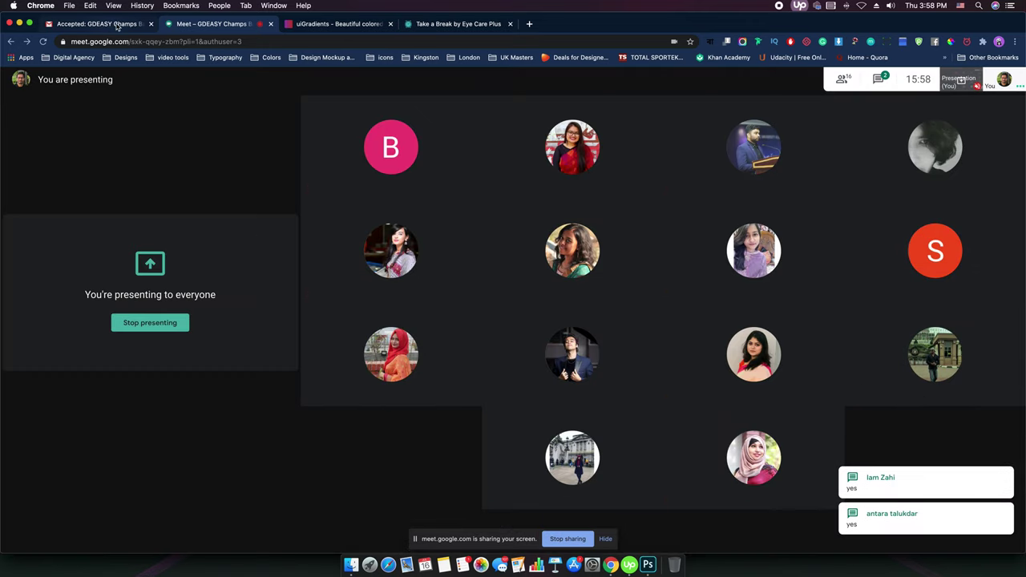
left_click(311, 25)
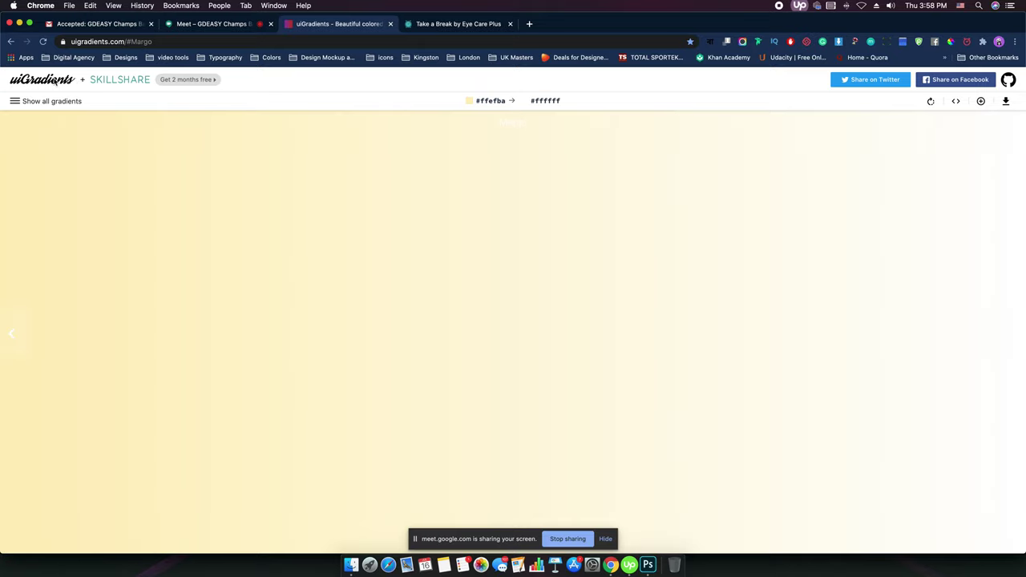
Step: Browse all gradients and open Witching Hour, #c31432 to #240b36
left_click(44, 101)
scroll(433, 330, "down", 10)
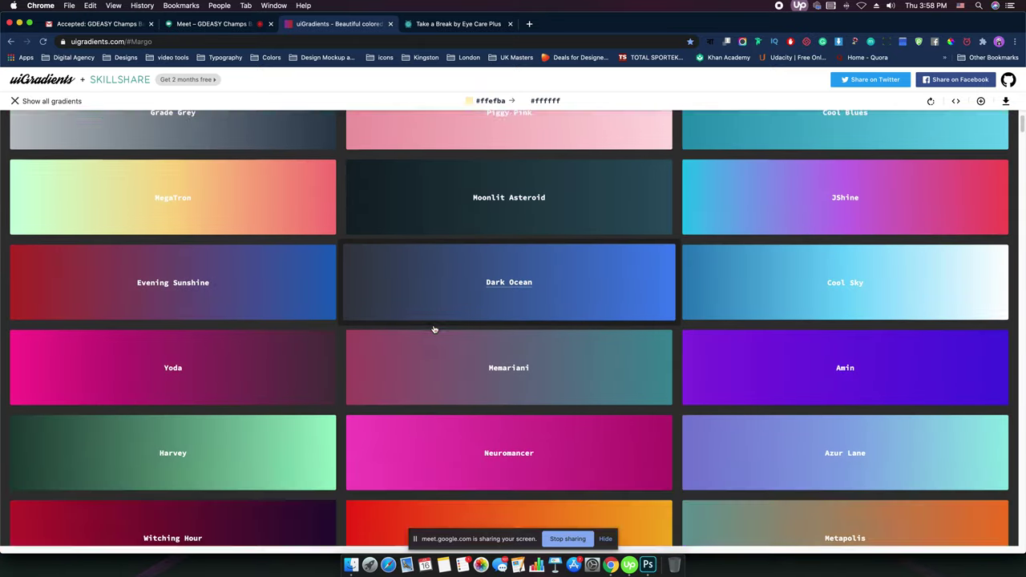
scroll(432, 330, "down", 20)
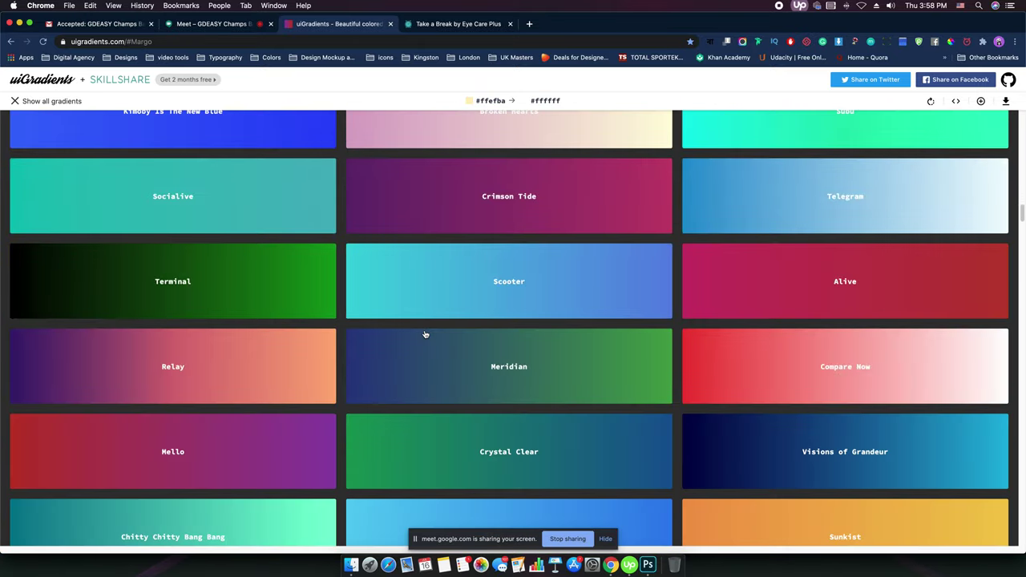
scroll(426, 334, "down", 20)
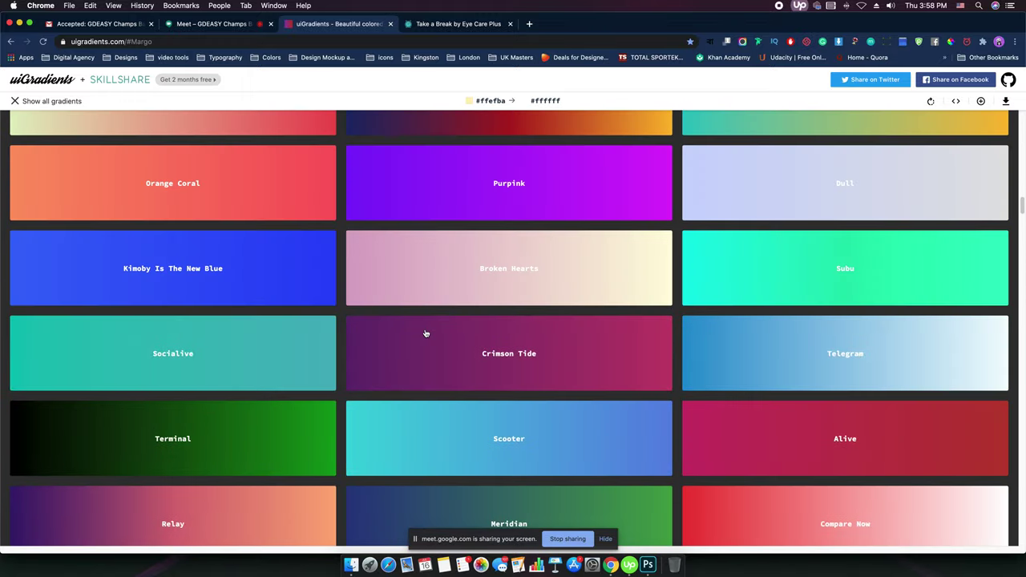
scroll(440, 313, "up", 3)
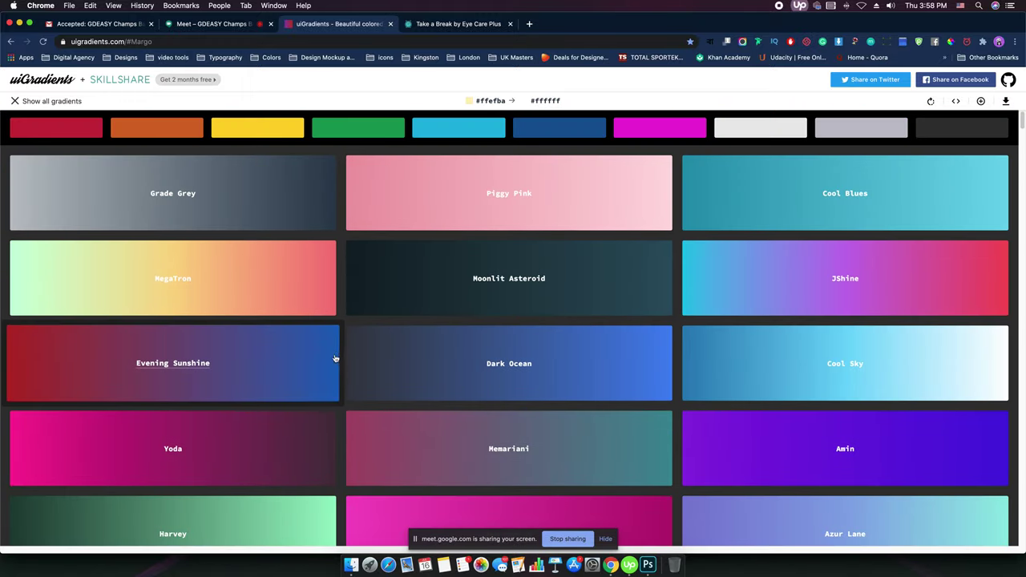
scroll(343, 351, "down", 3)
scroll(339, 305, "down", 4)
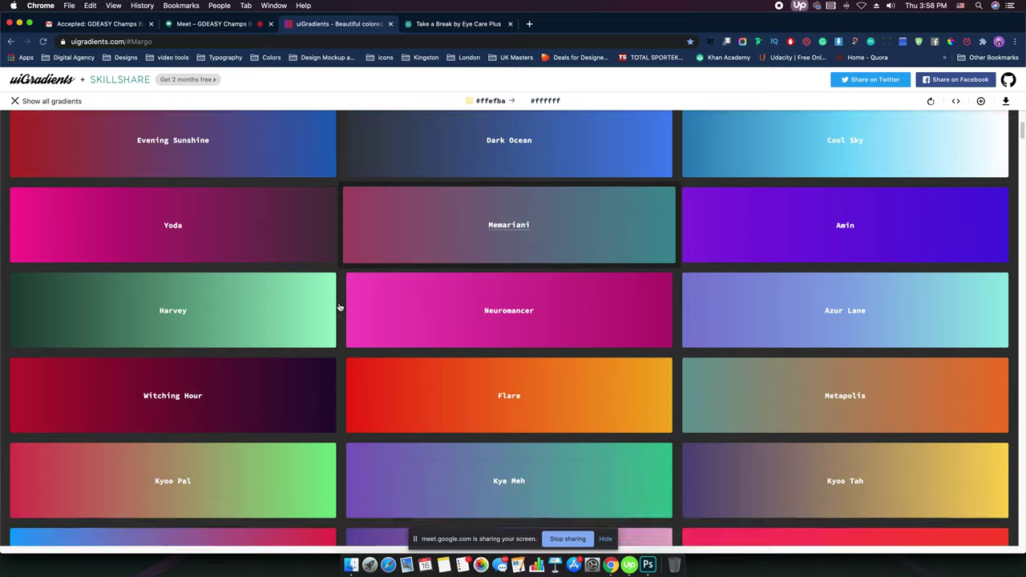
scroll(339, 308, "down", 1)
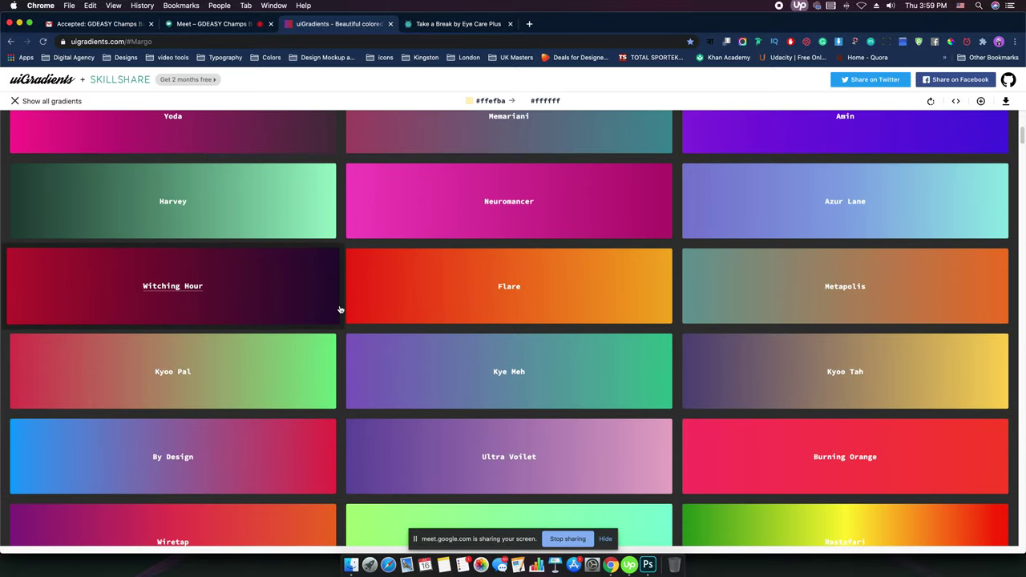
left_click(237, 275)
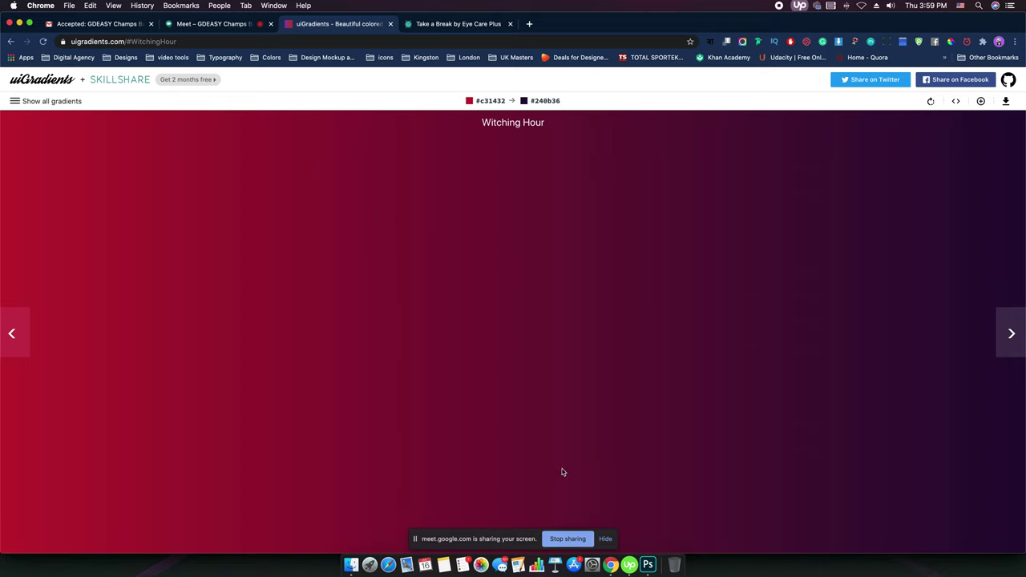
left_click(649, 565)
Step: Hide the Pattern Fill 1 leaf background so the canvas shows plain white
left_click(907, 424)
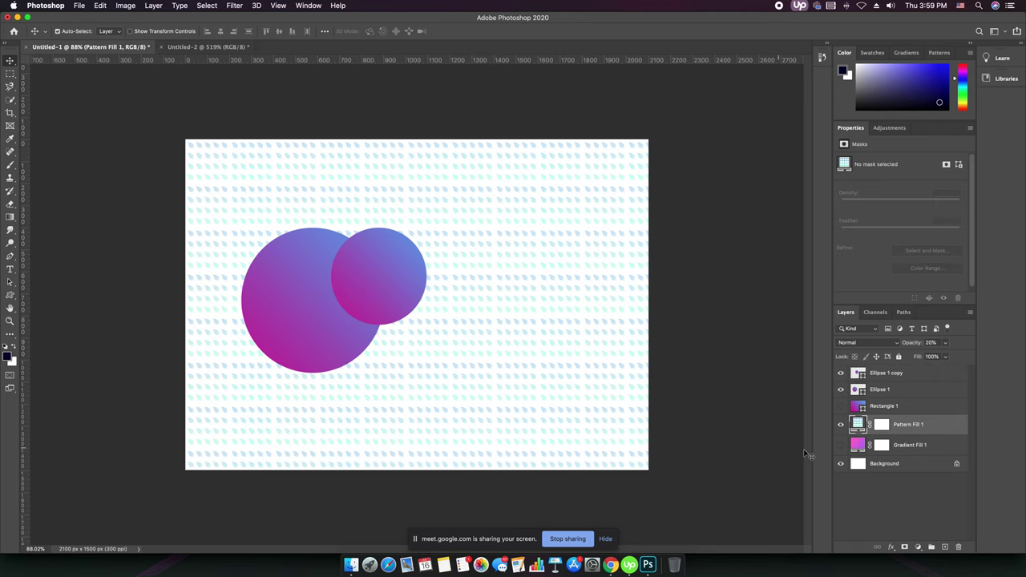
left_click(841, 426)
left_click(298, 314)
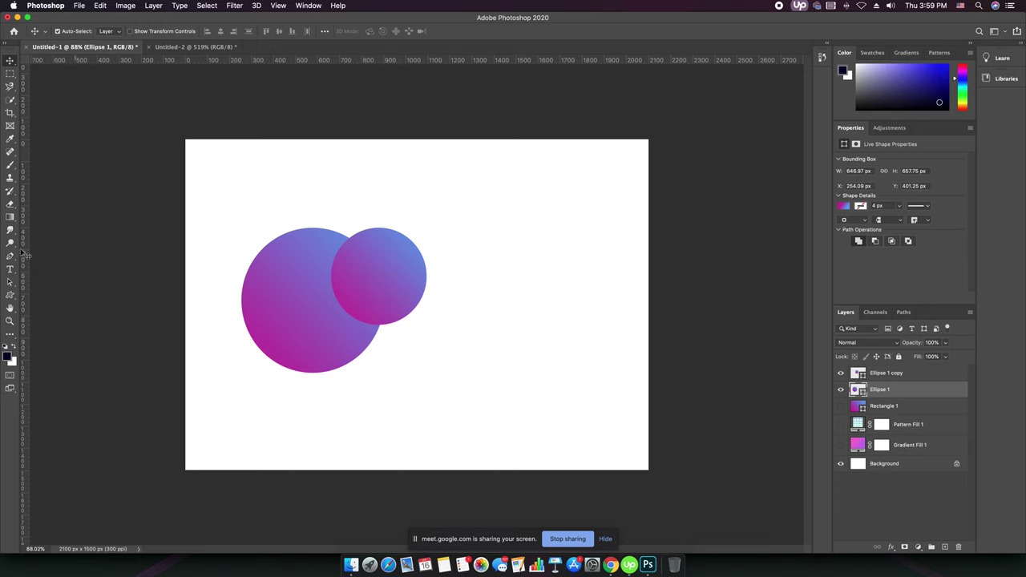
Step: Draw a new 616 px circle right of the pair, level with the large one, and open its gradient fill
left_click_drag(10, 296, 56, 314)
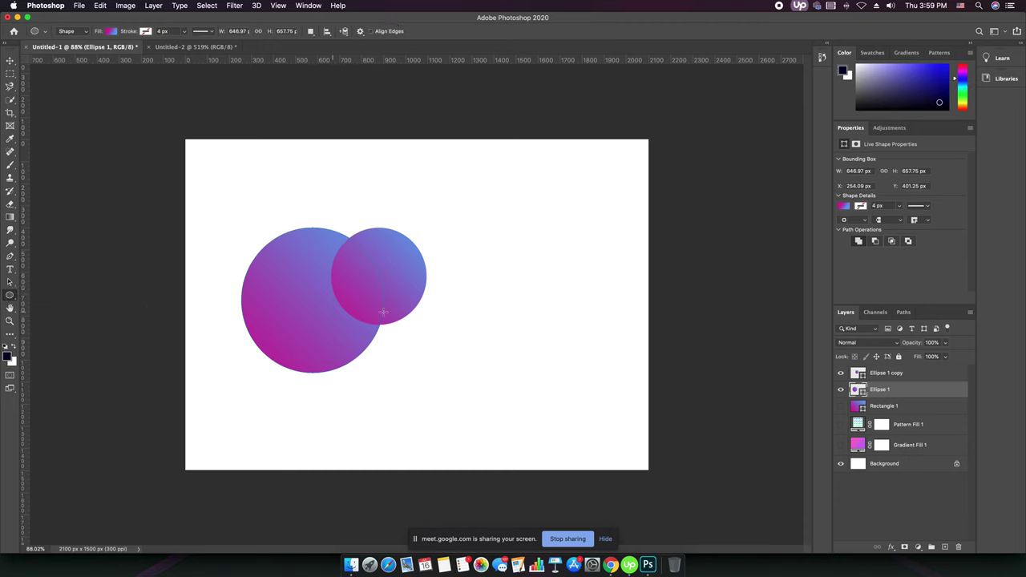
left_click_drag(478, 197, 612, 383)
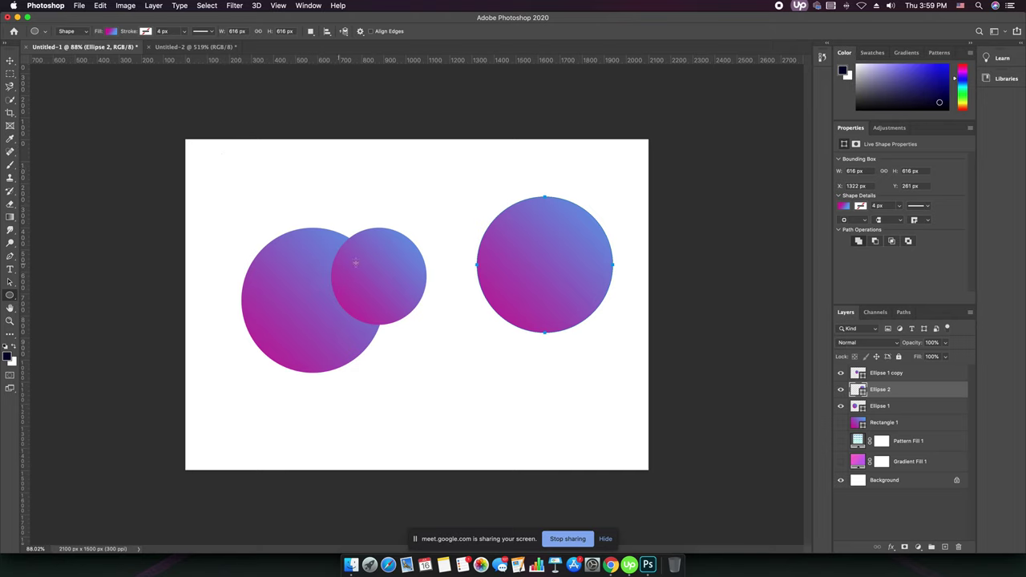
left_click(10, 60)
left_click_drag(546, 274, 533, 305)
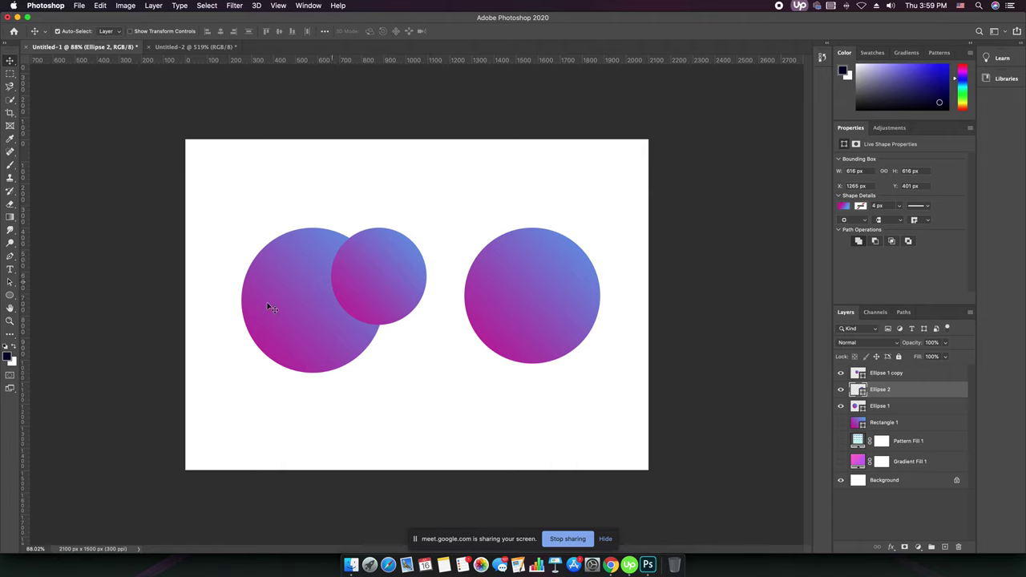
left_click(9, 295)
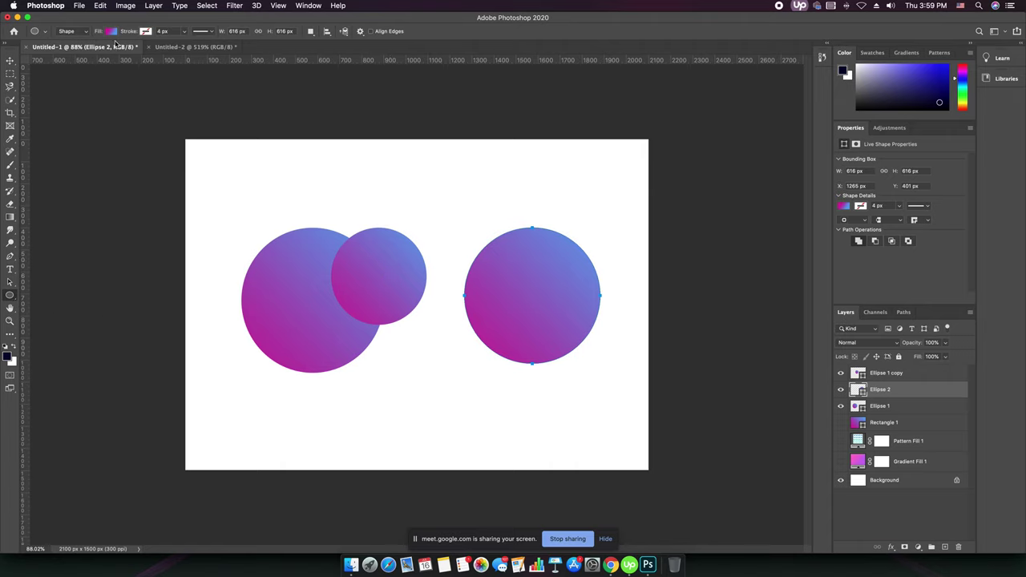
left_click(110, 31)
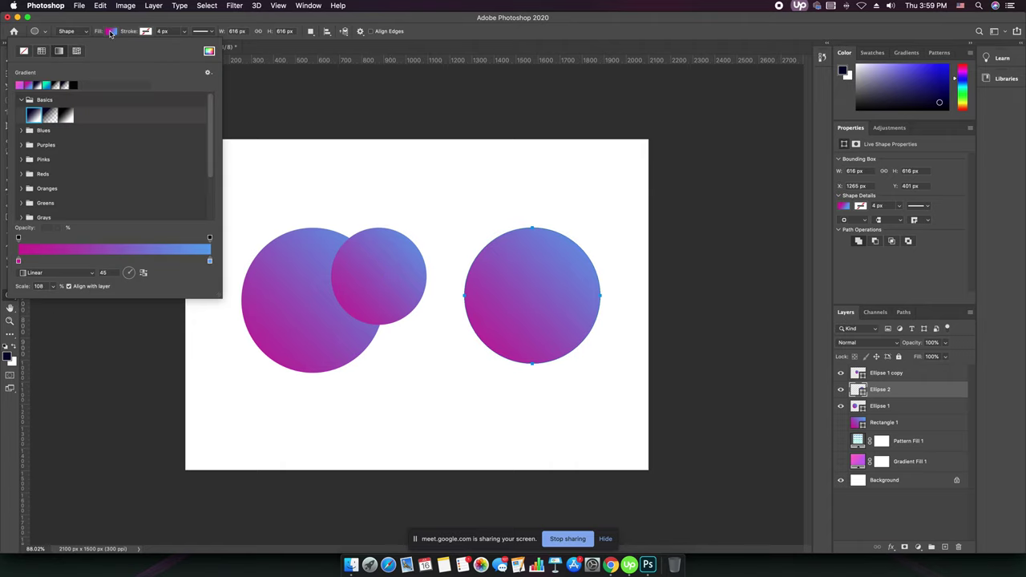
Step: Set the gradient's left stop to crimson #c31432 copied from uiGradients
double_click(19, 262)
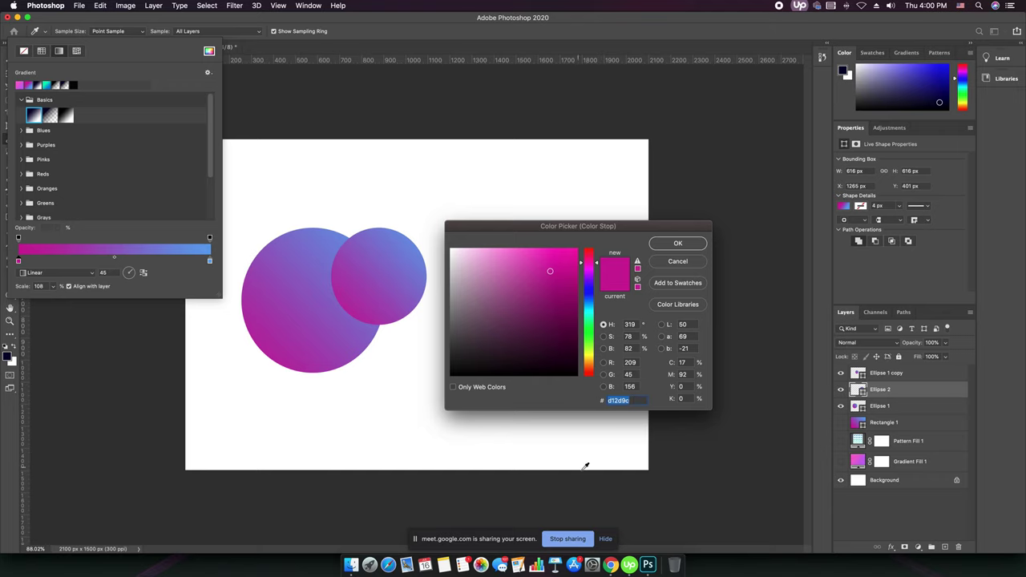
key("super+Tab")
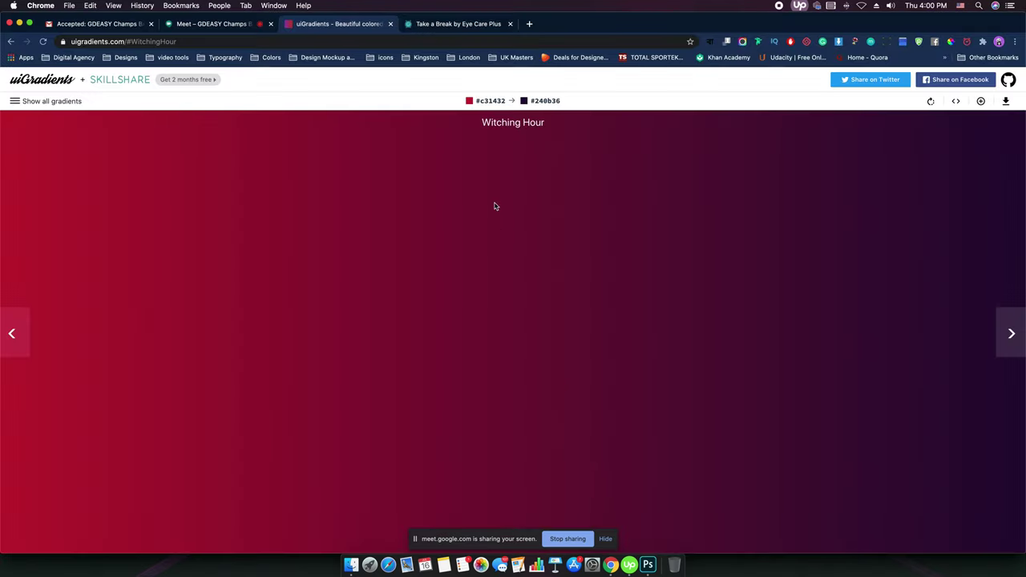
left_click(485, 104)
key("super+Tab")
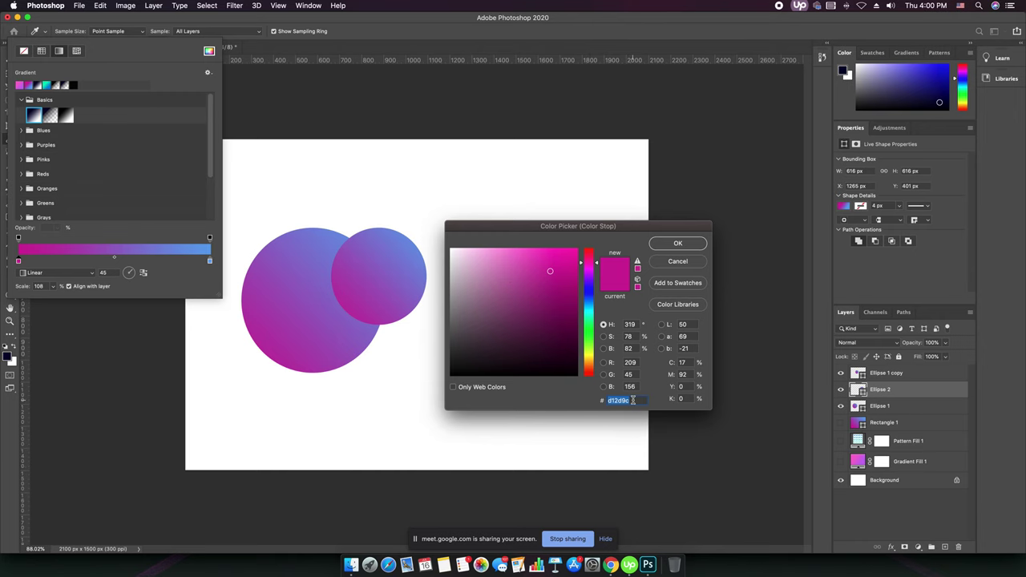
type("#c31432")
key("Return")
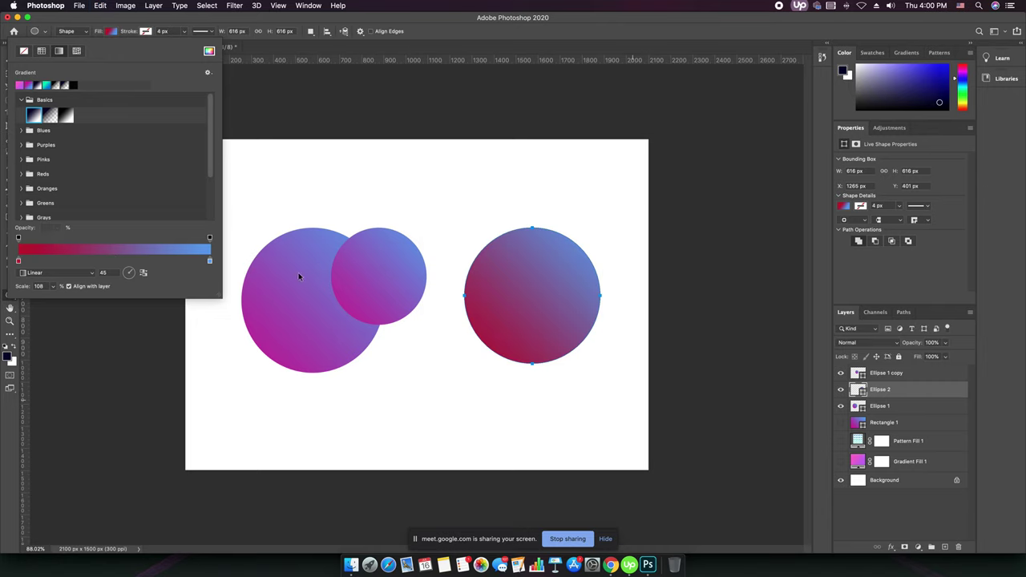
Step: Set the gradient's right stop to dark purple #240b36 copied from uiGradients
key("super+Tab")
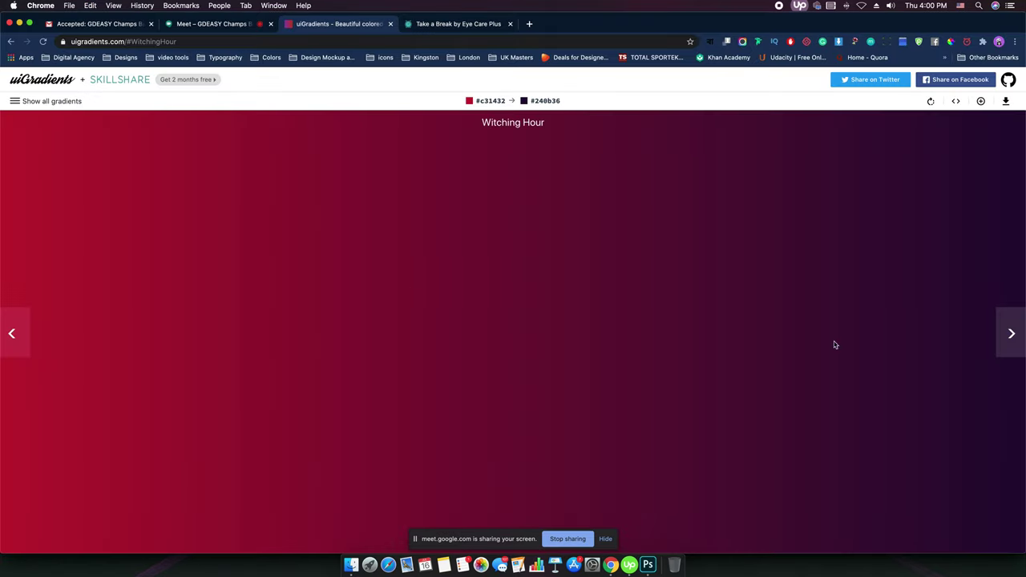
left_click(533, 102)
key("super+Tab")
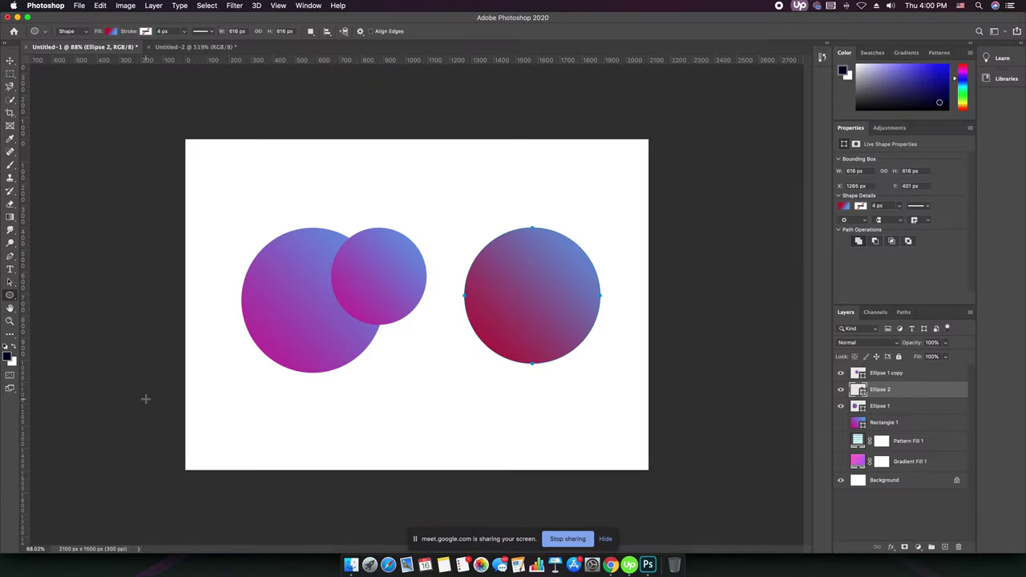
left_click(844, 210)
left_click(845, 208)
left_click(111, 32)
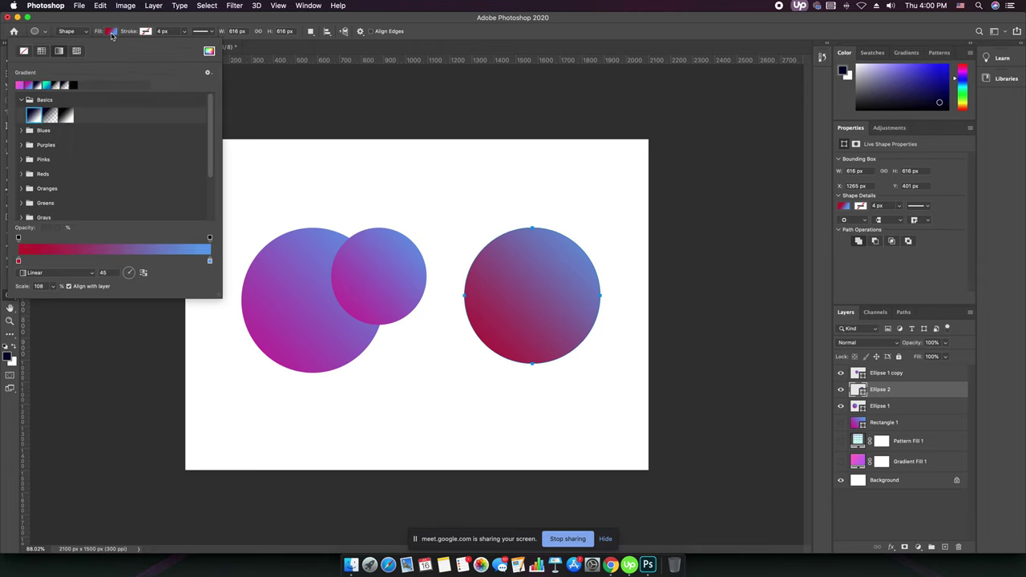
double_click(210, 261)
key("super+v")
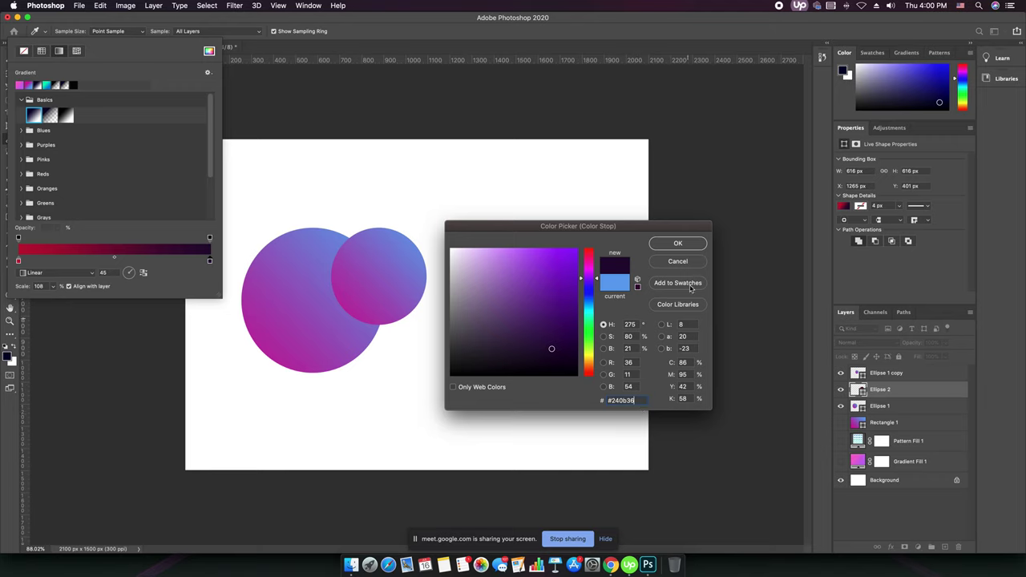
left_click(677, 243)
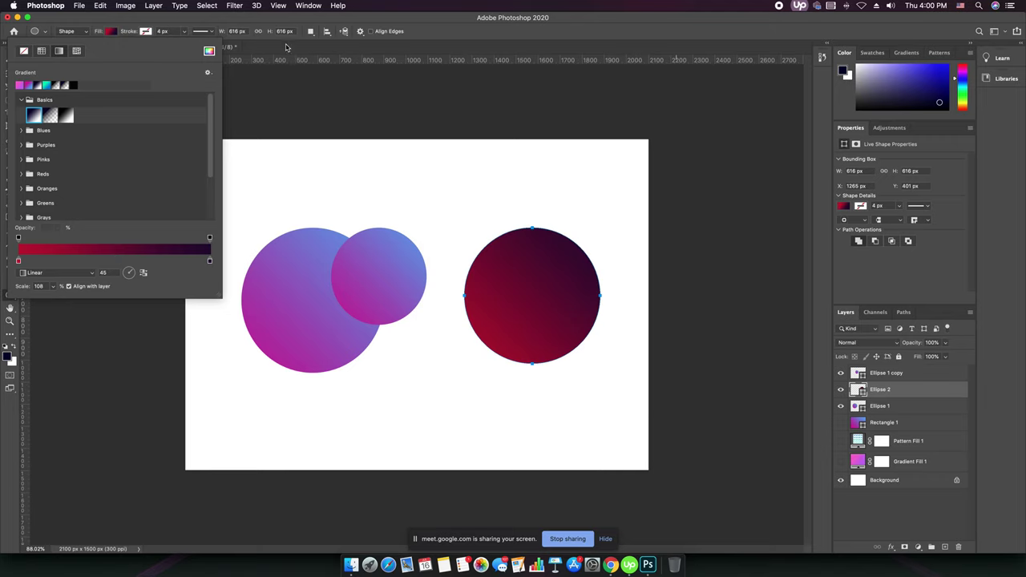
left_click(285, 47)
key("v")
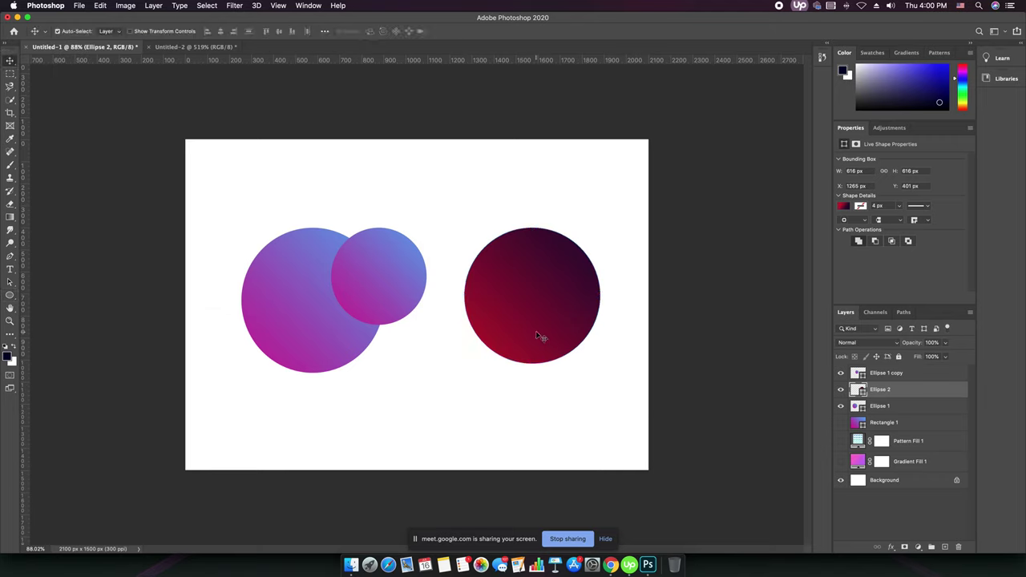
key("super+t")
Step: Enlarge the red circle to about 975 px and shift it up and left
left_click_drag(600, 363, 678, 442)
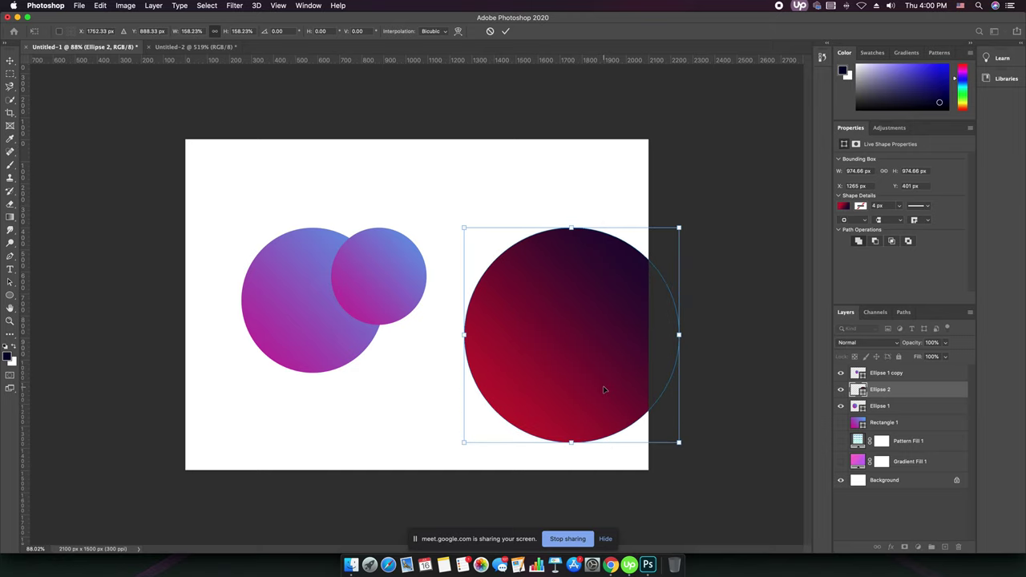
left_click_drag(605, 390, 574, 331)
key("Return")
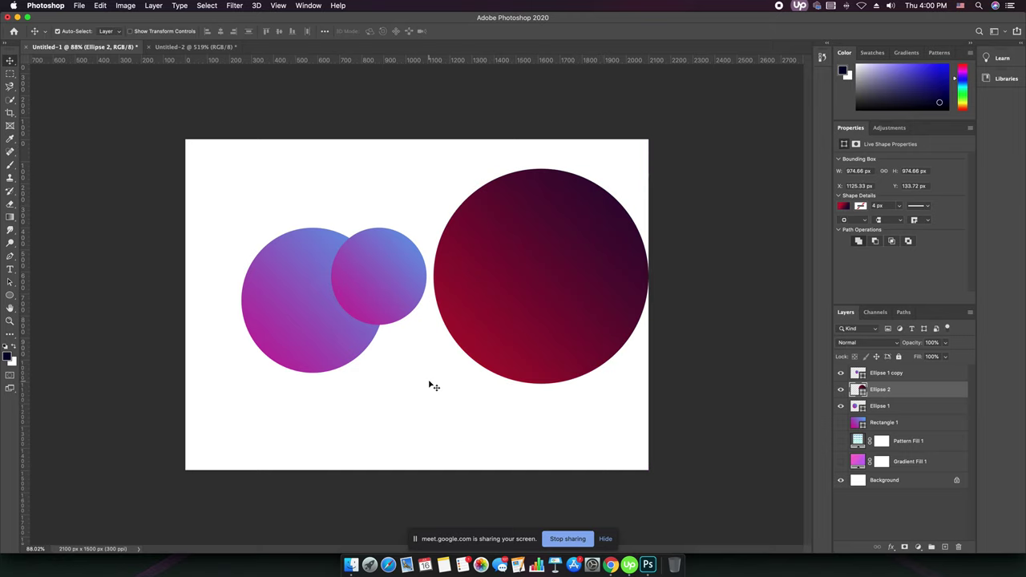
Step: Place the small purple circle over the red circle's top-left and delete the large purple circle
left_click(390, 309)
left_click_drag(288, 331, 315, 279)
mouse_move(493, 284)
left_mouse_down()
mouse_move(480, 303)
mouse_move(489, 301)
left_mouse_up()
left_click_drag(304, 283, 439, 229)
left_click_drag(267, 300, 307, 299)
key("BackSpace")
left_click(553, 332)
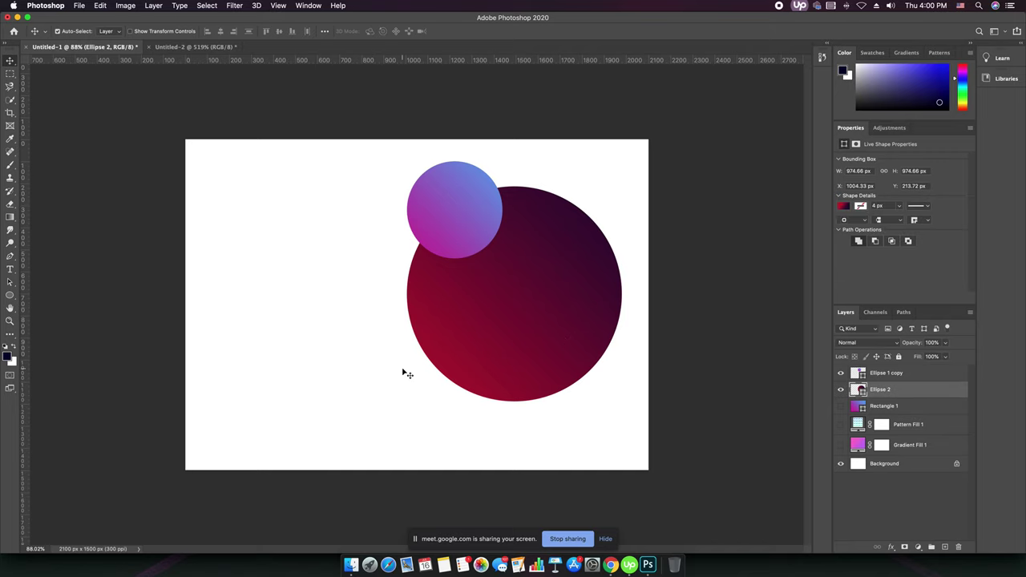
key("super")
key("super+Tab")
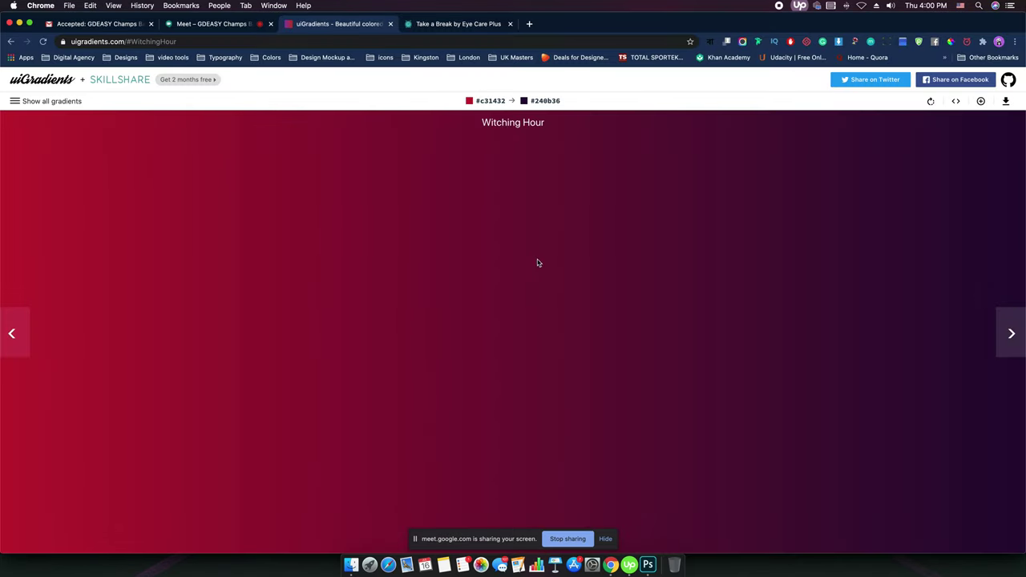
left_click(38, 101)
scroll(334, 280, "down", 10)
scroll(334, 280, "down", 20)
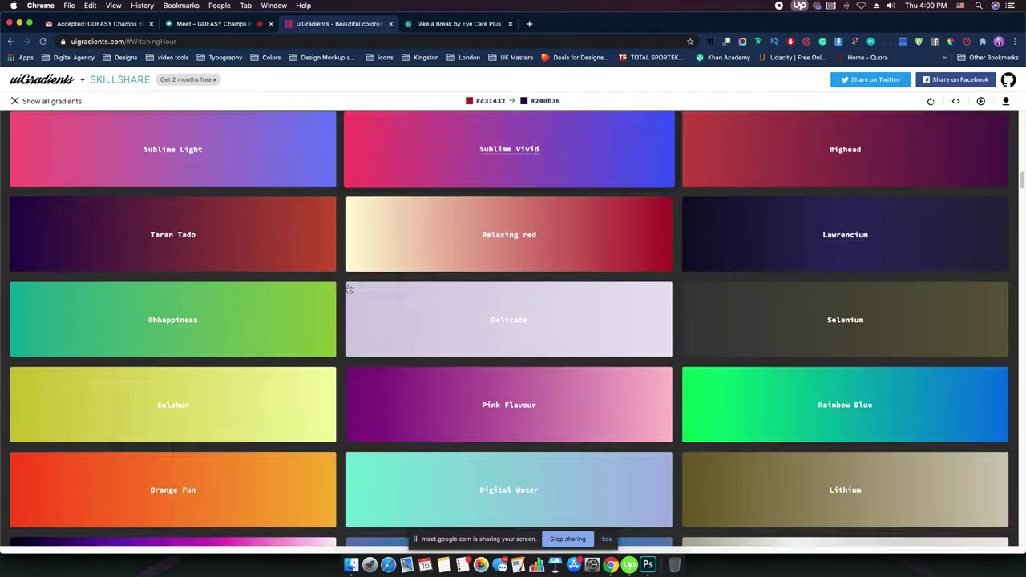
scroll(352, 290, "down", 15)
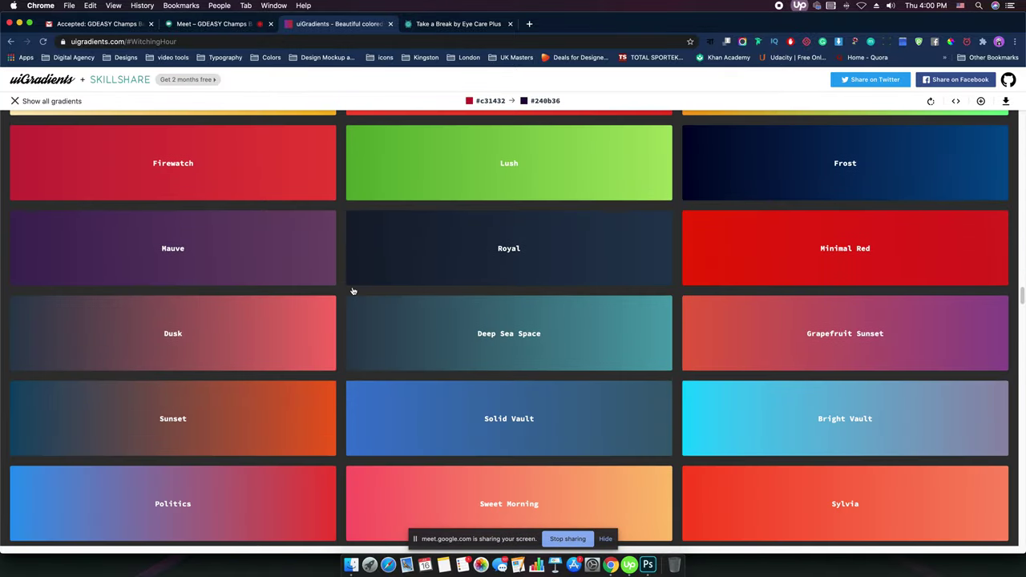
scroll(352, 290, "up", 20)
scroll(352, 291, "up", 10)
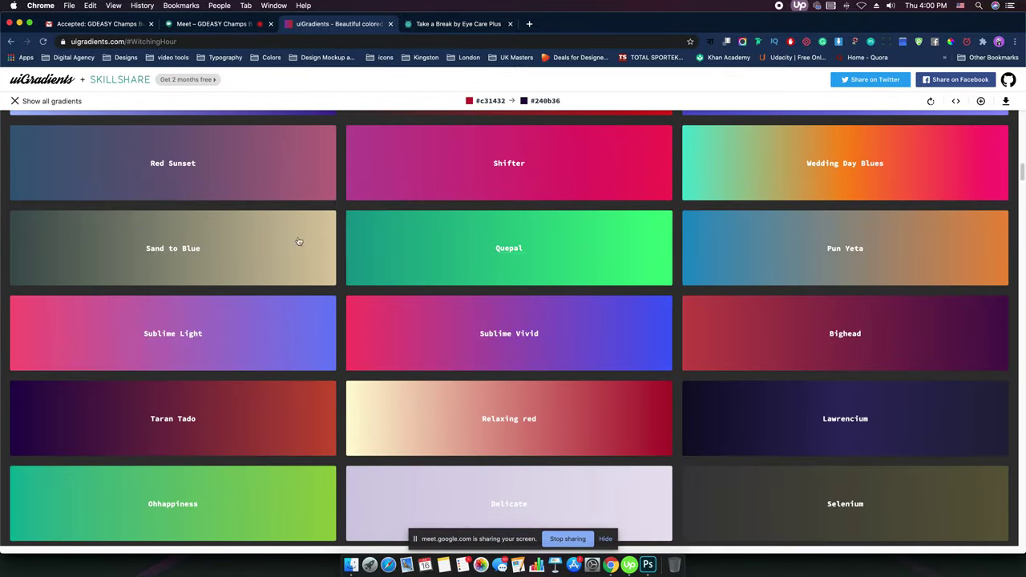
left_click_drag(72, 42, 122, 43)
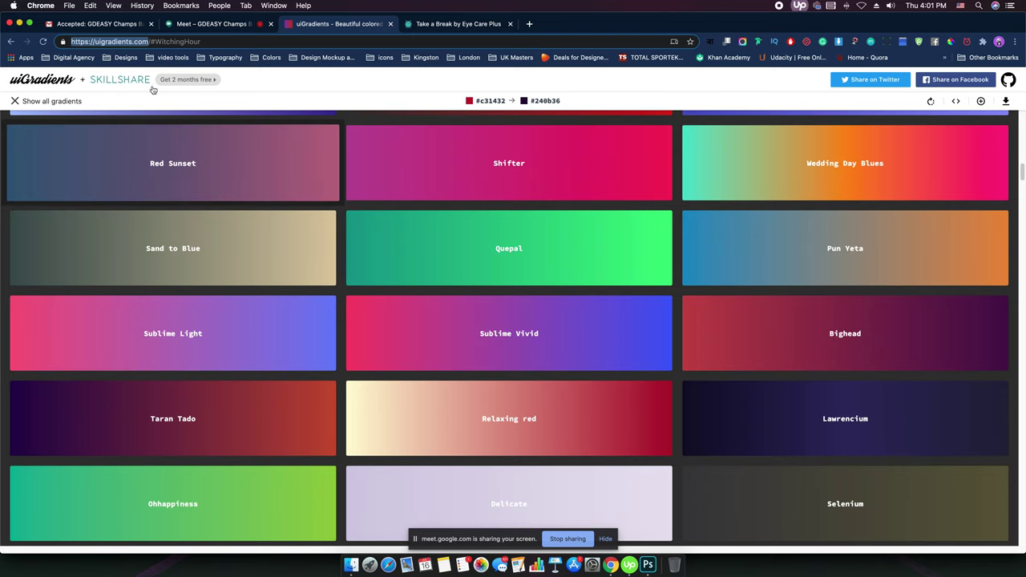
right_click(140, 44)
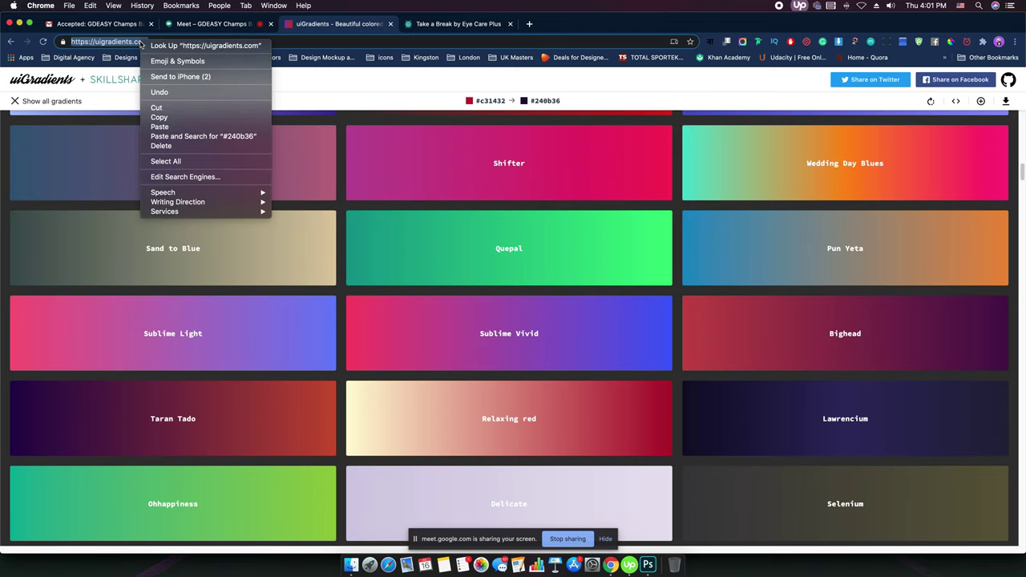
left_click(160, 117)
Step: Post the uiGradients link in the Google Meet chat for everyone
left_click(212, 23)
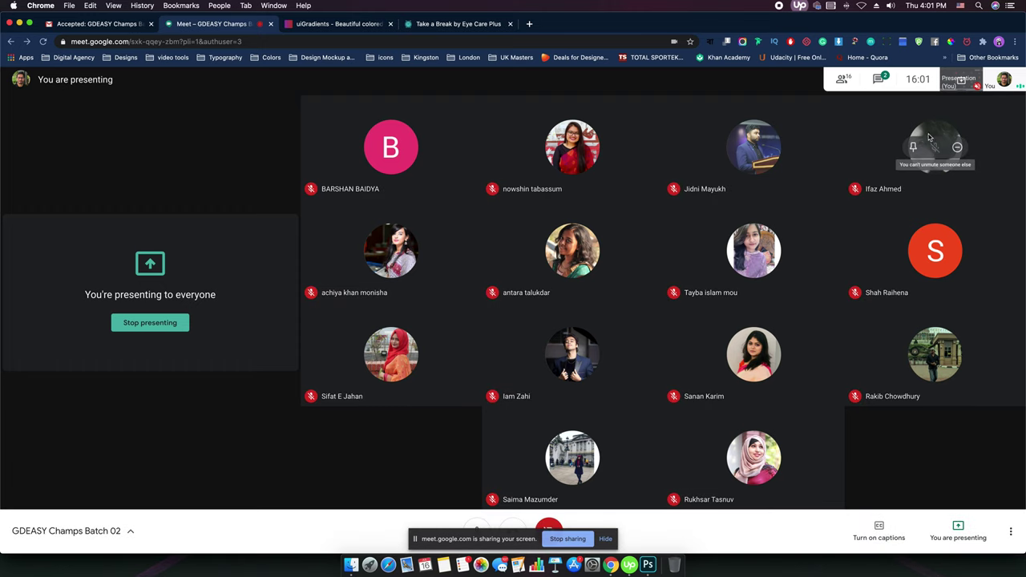
left_click(879, 79)
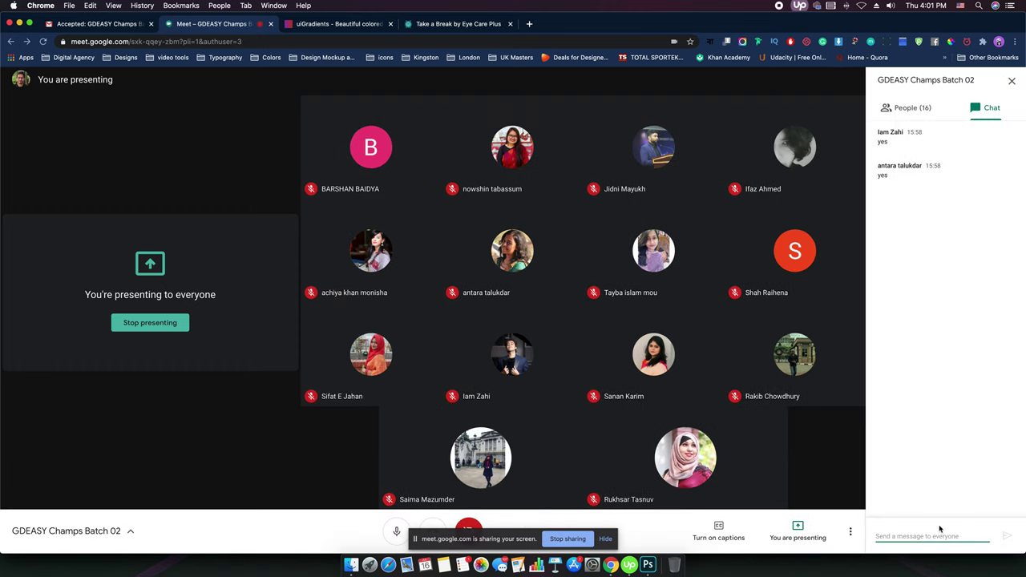
key("super+v")
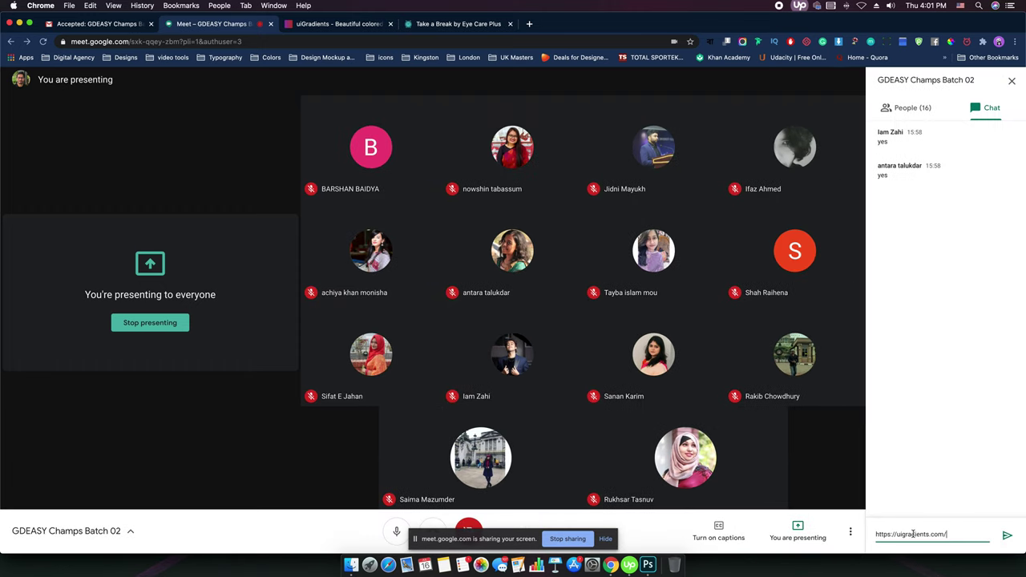
key("Return")
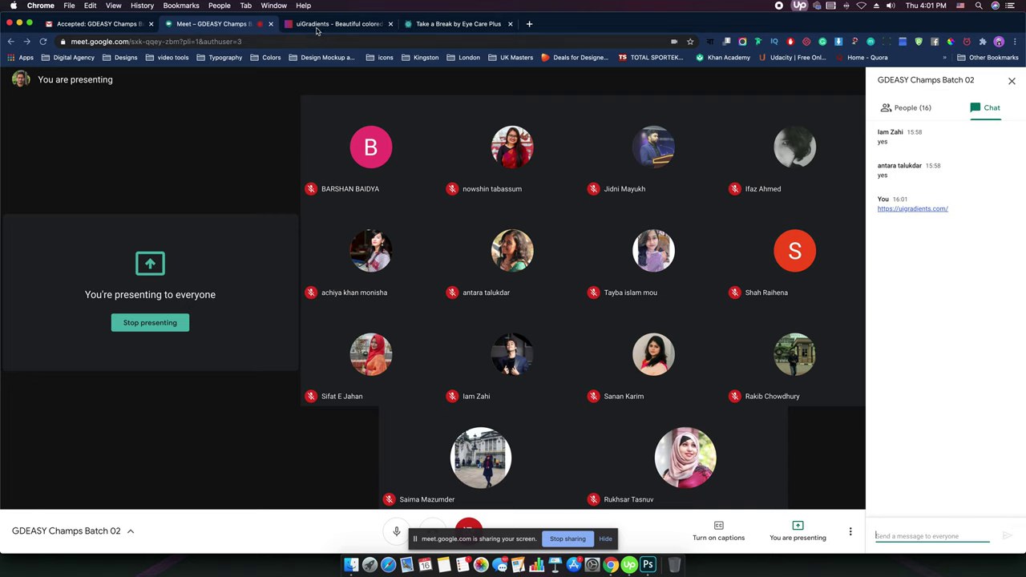
left_click(316, 24)
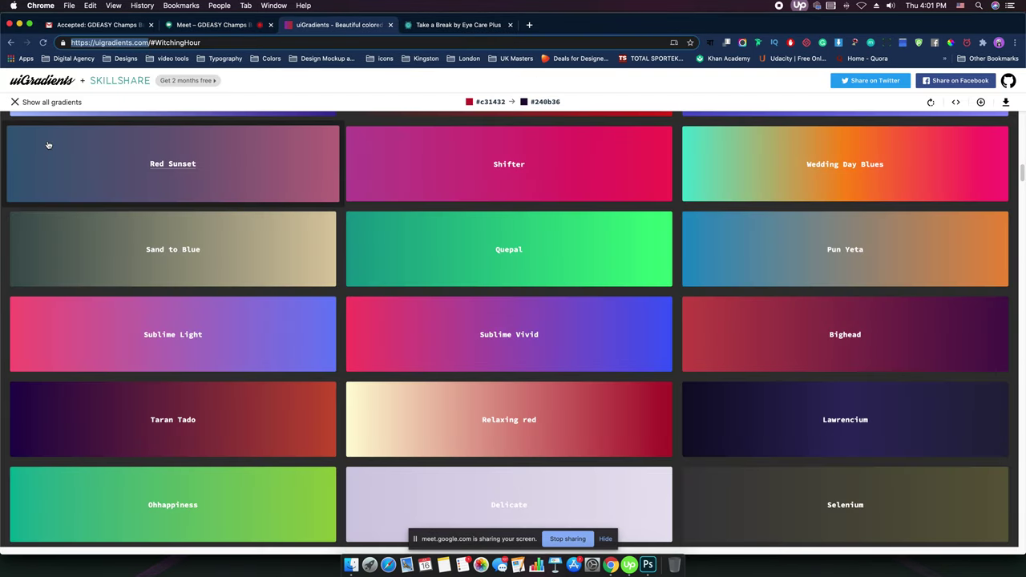
Step: Open WebGradients.com from the Colors bookmarks and scroll its numbered swatches, like 001 Warm Flame
scroll(215, 134, "up", 3)
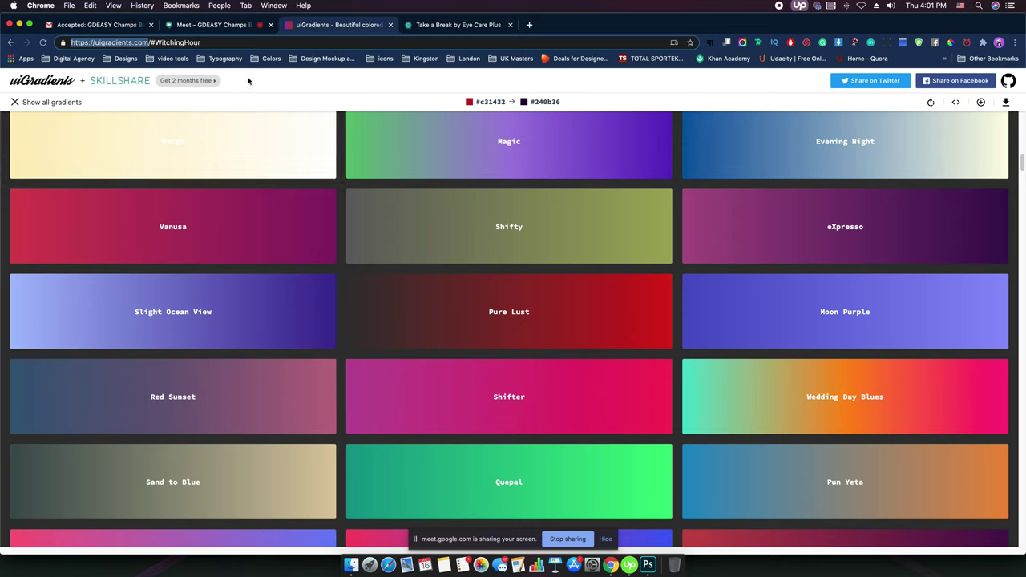
left_click(270, 59)
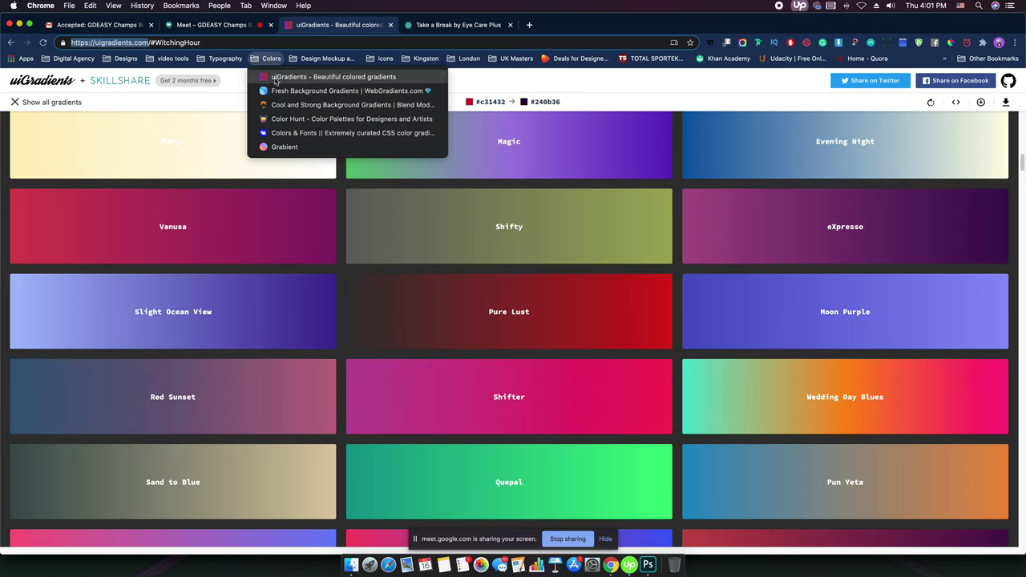
left_click(329, 91)
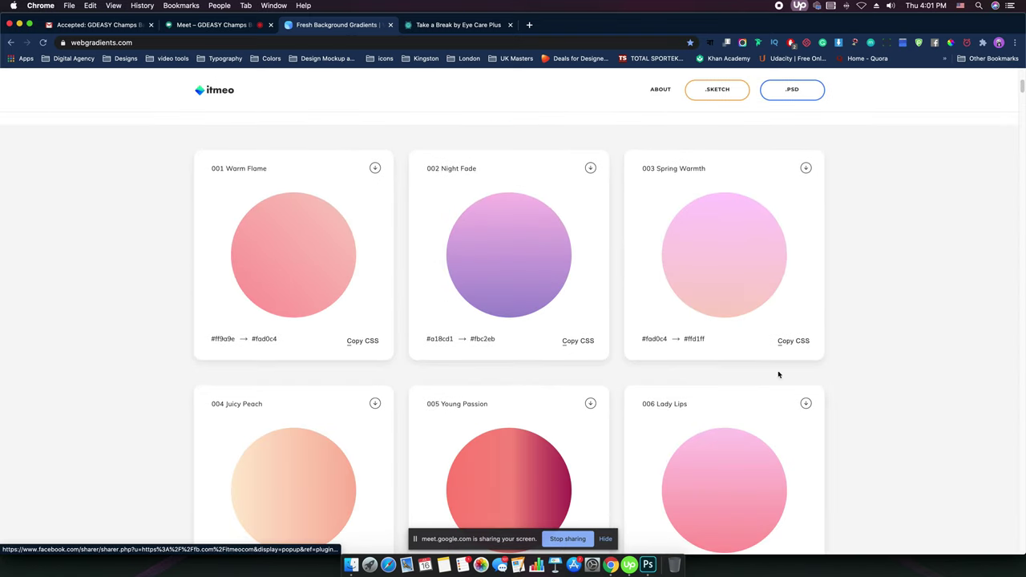
scroll(521, 284, "down", 2)
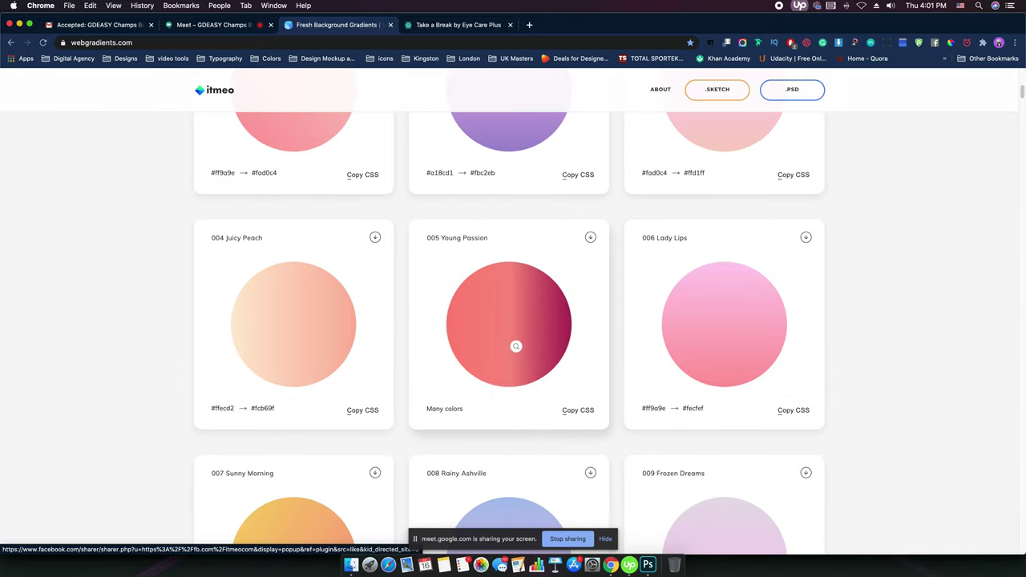
scroll(516, 346, "down", 3)
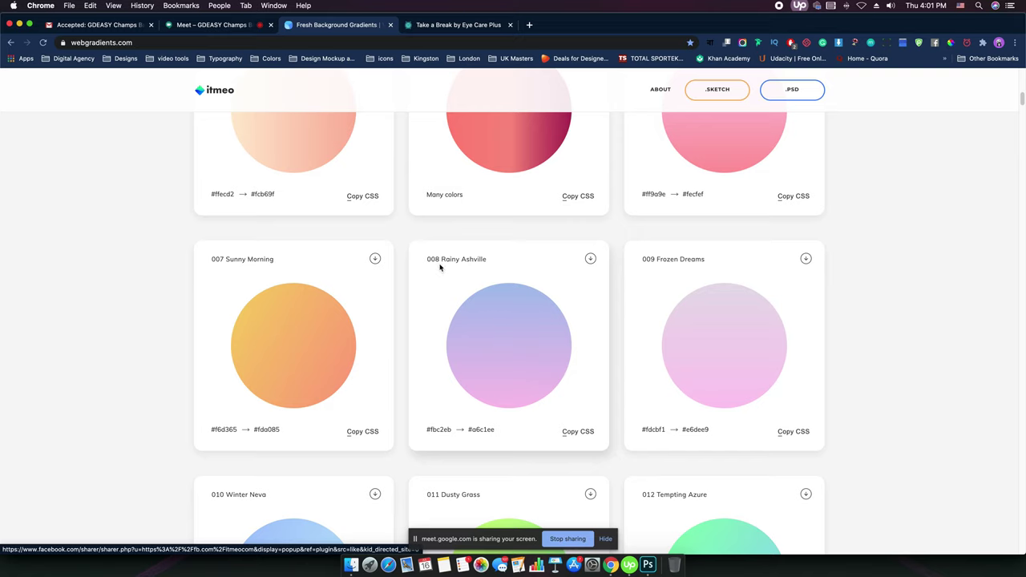
Step: Select the #fbc2eb hex code on the 008 Rainy Ashville gradient card
double_click(438, 429)
left_click(258, 423)
double_click(438, 430)
key("super+c")
key("super+Tab")
left_click(459, 226)
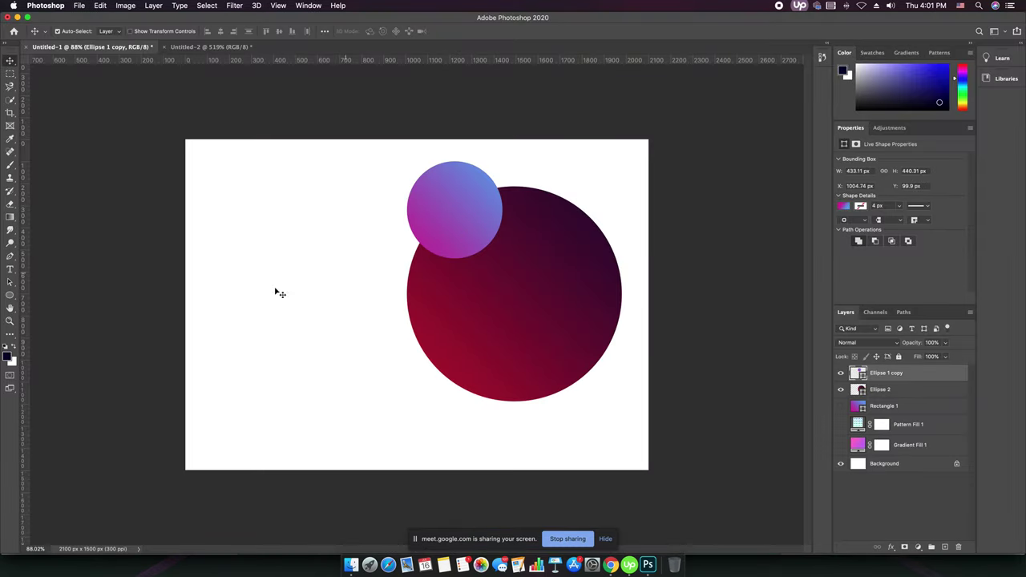
left_click(10, 296)
left_click_drag(348, 263, 464, 378)
key("super+z")
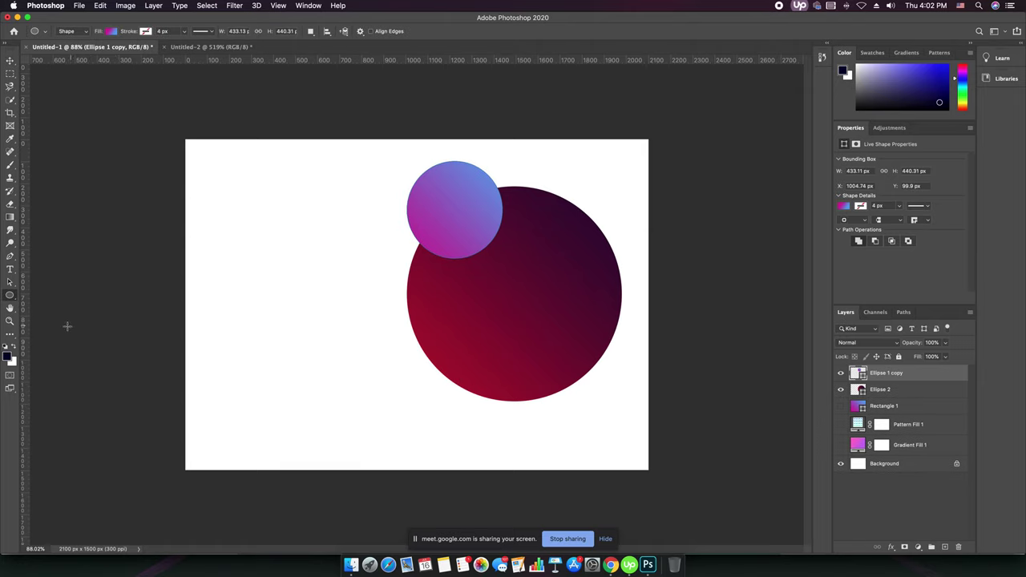
left_click_drag(10, 296, 71, 338)
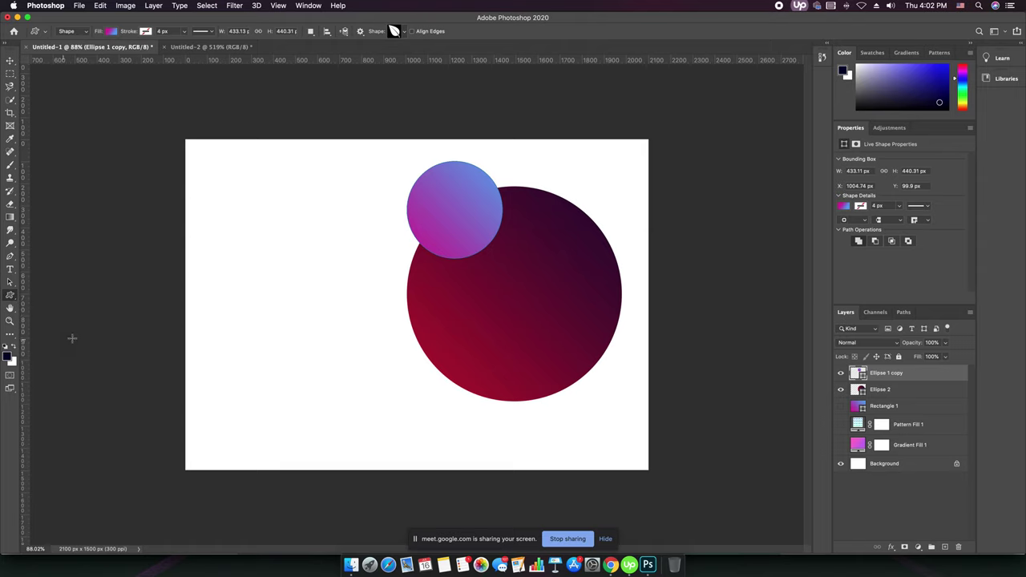
left_click(406, 32)
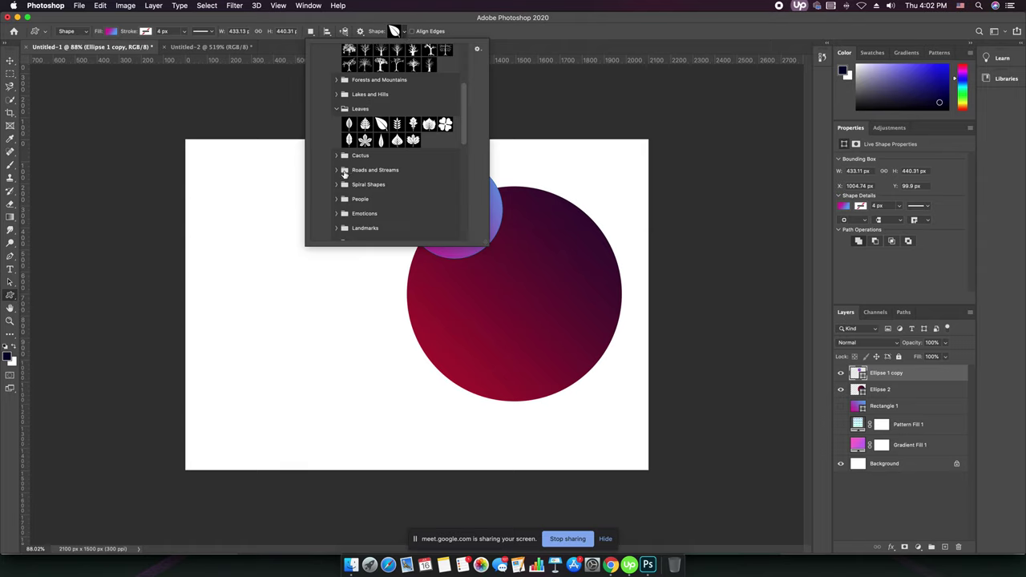
left_click(336, 156)
left_click(336, 156)
scroll(336, 185, "down", 1)
left_click(336, 182)
scroll(337, 185, "down", 2)
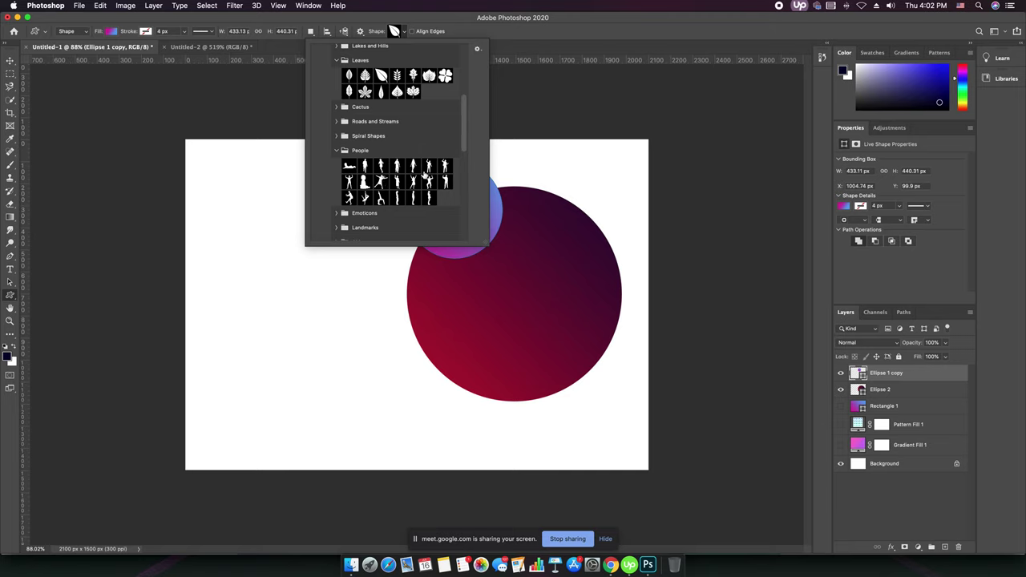
left_click(337, 151)
left_click(336, 136)
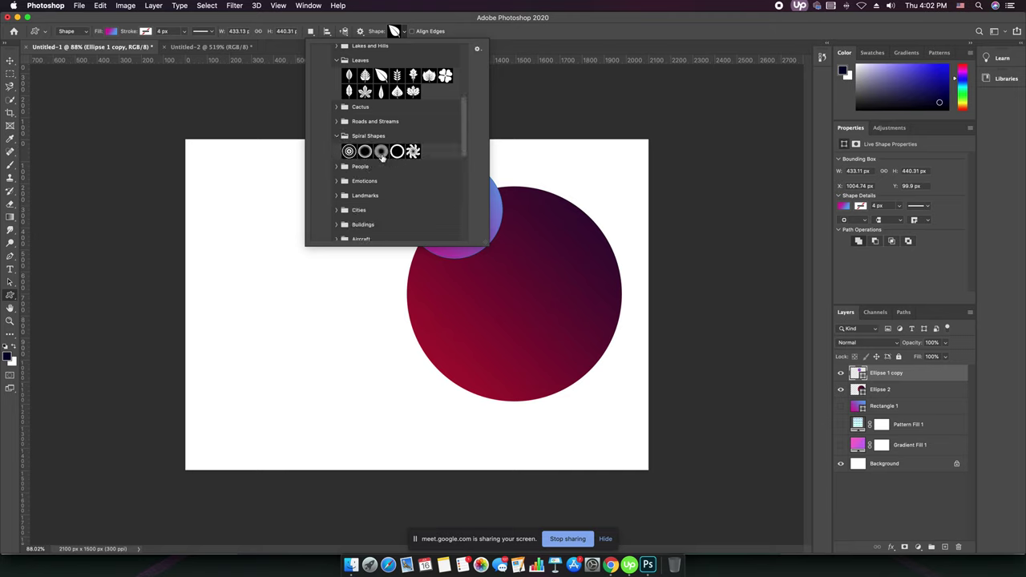
left_click(380, 155)
left_click_drag(250, 284, 414, 445)
left_click(11, 61)
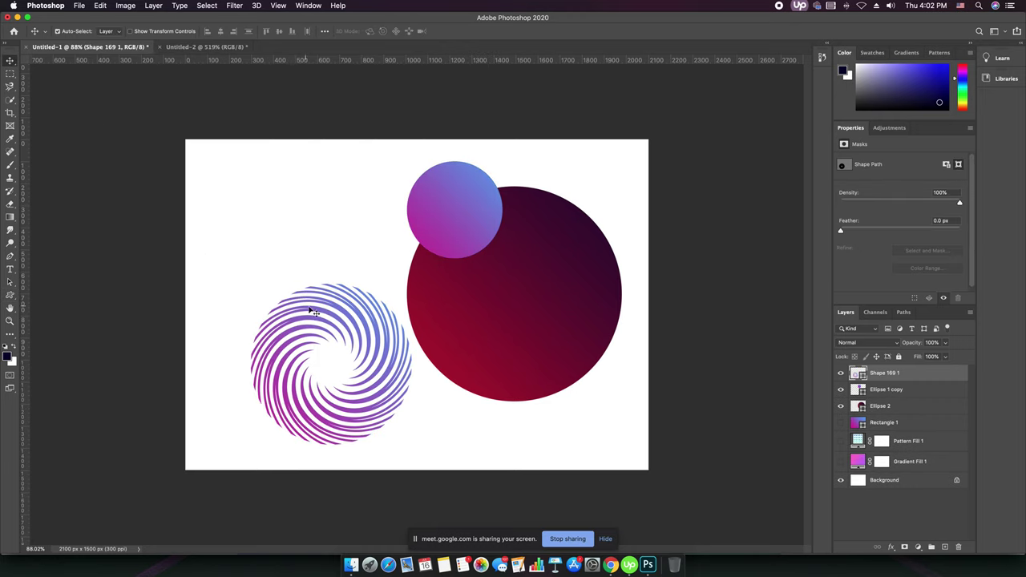
left_click_drag(327, 324, 287, 228)
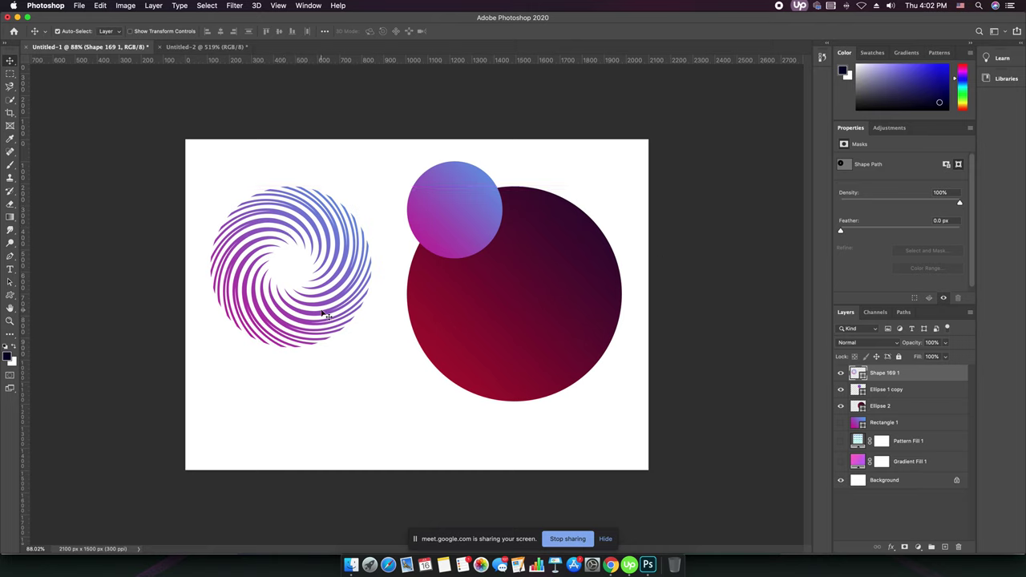
key("super+z")
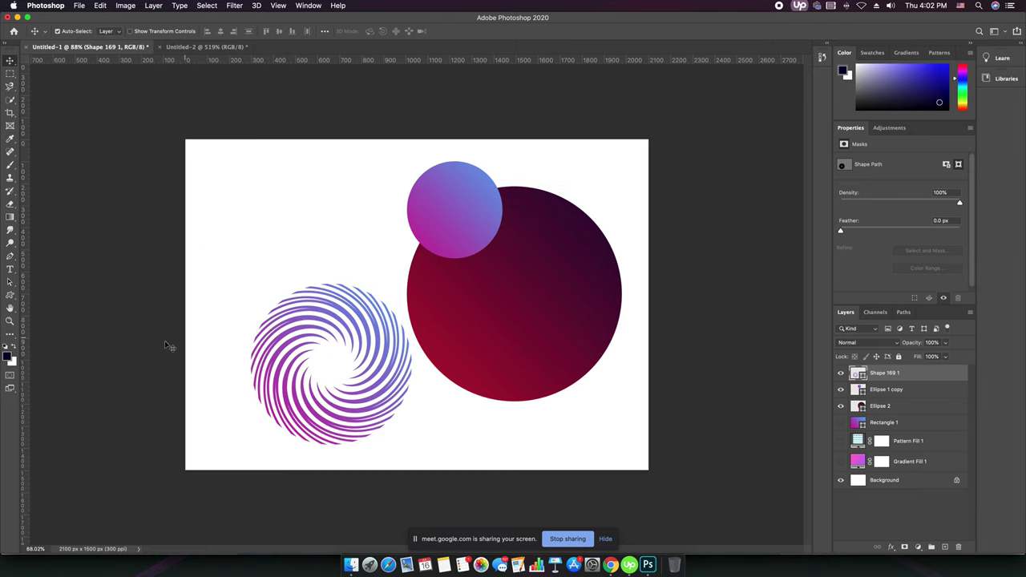
key("Delete")
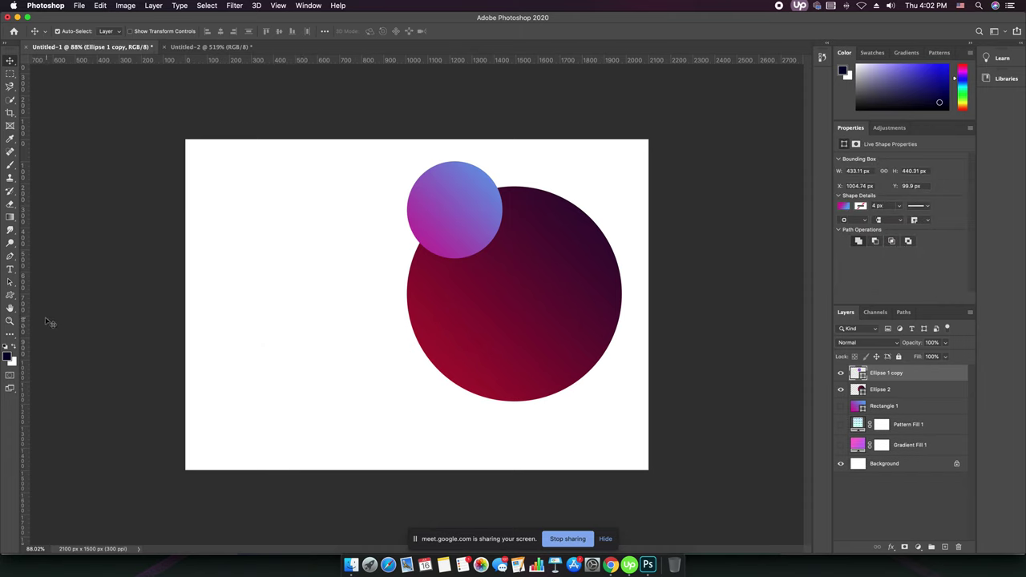
Step: With the Custom Shape tool, browse the shape picker folders down to Sea Creatures
left_click(11, 297)
left_click(402, 32)
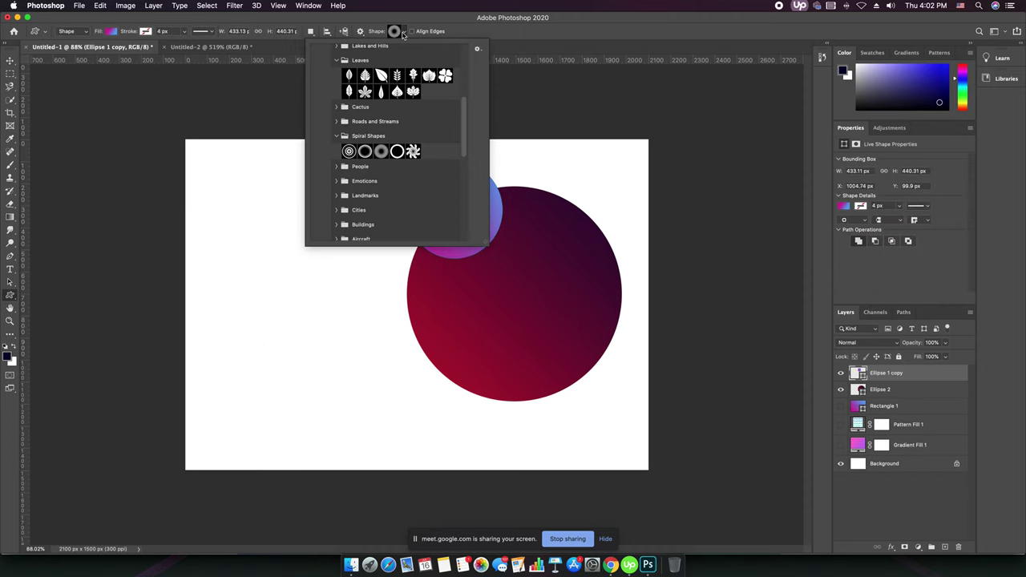
scroll(355, 191, "down", 2)
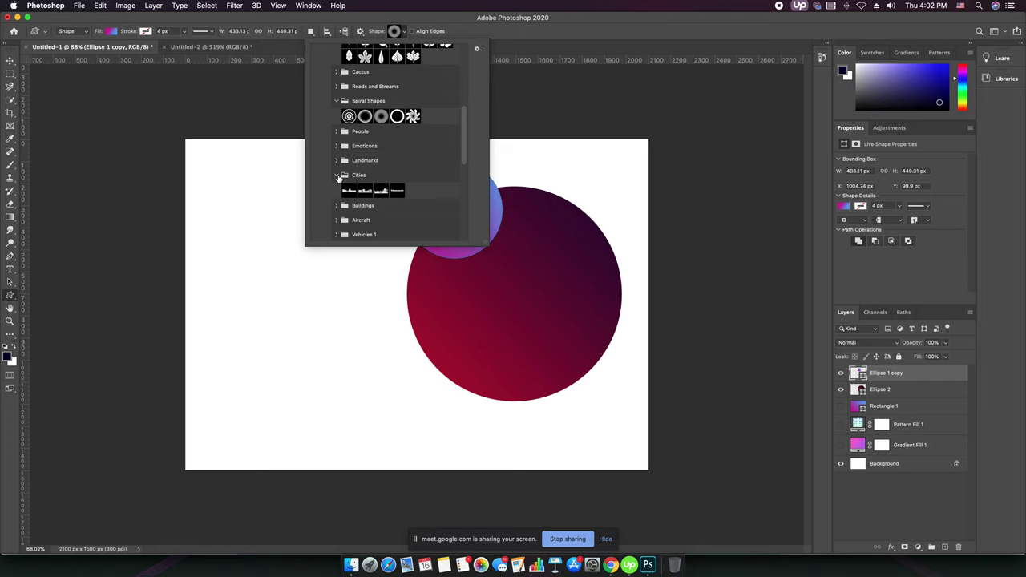
left_click(336, 175)
left_click(337, 189)
scroll(344, 184, "down", 3)
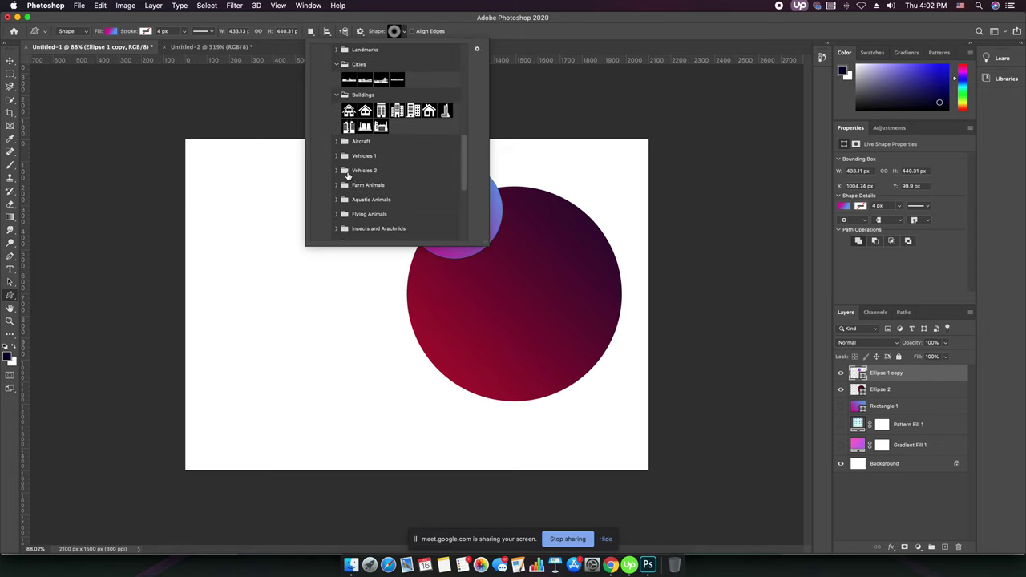
left_click(337, 171)
scroll(339, 174, "down", 3)
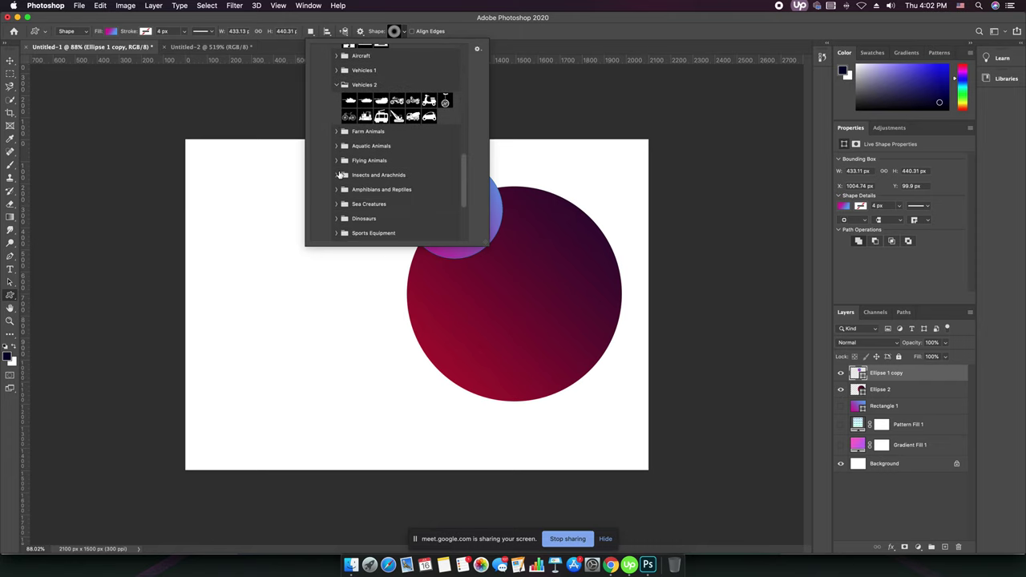
scroll(340, 174, "down", 3)
left_click(336, 160)
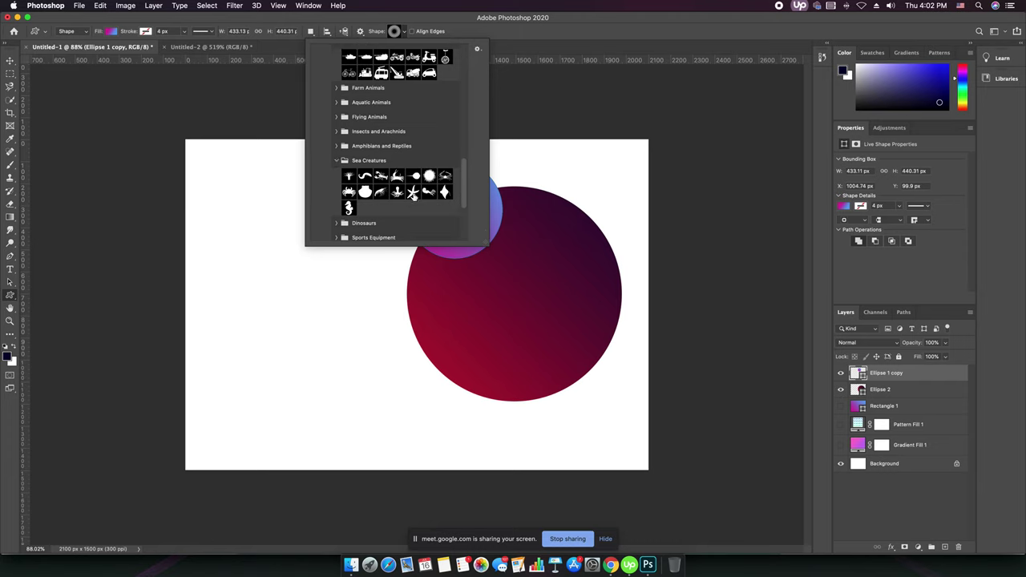
Step: Draw the seahorse shape on the left of the canvas and nudge it up and right
left_click(397, 192)
left_click(347, 210)
left_click_drag(221, 199, 366, 378)
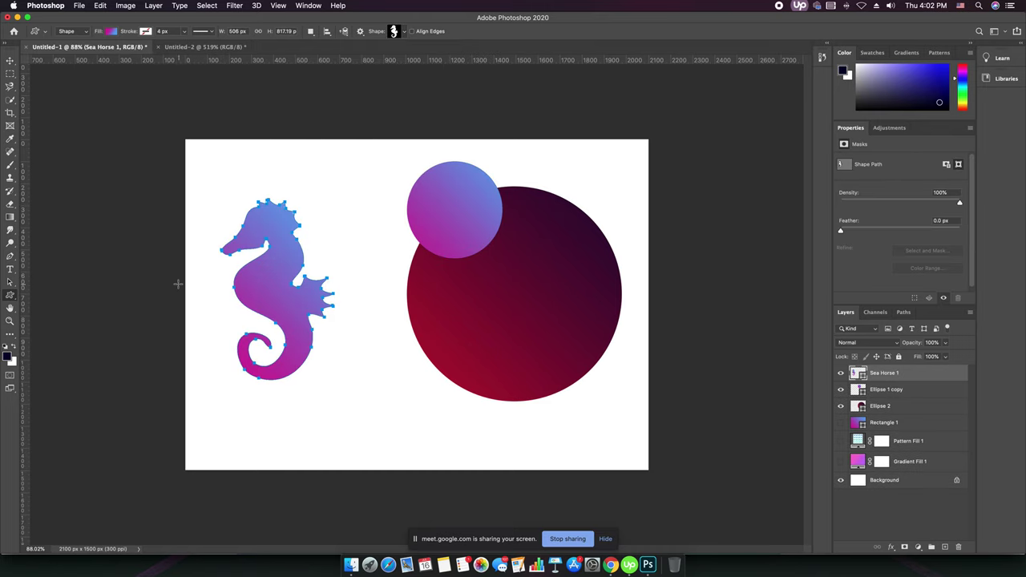
key("v")
left_click_drag(275, 291, 291, 274)
left_click(334, 393)
left_click(285, 257)
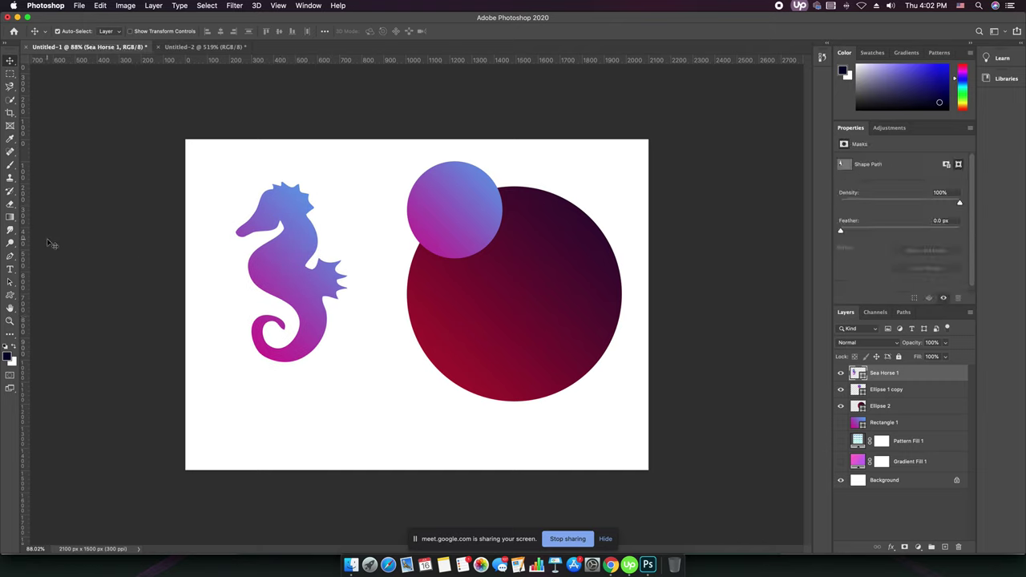
left_click(9, 296)
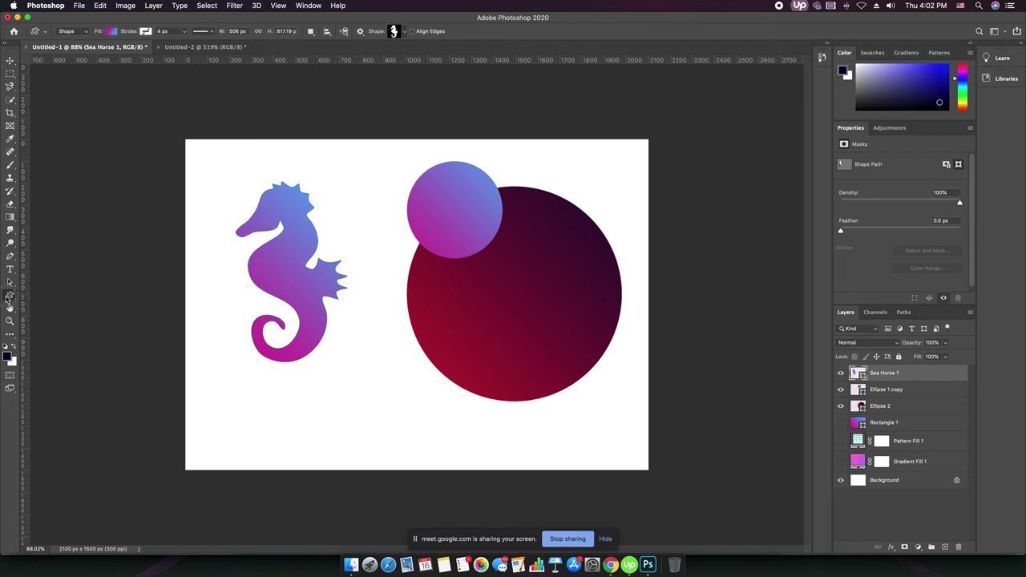
Step: Set the seahorse gradient's left colour stop to #fbc2eb
left_click(111, 32)
double_click(48, 169)
key("super+v")
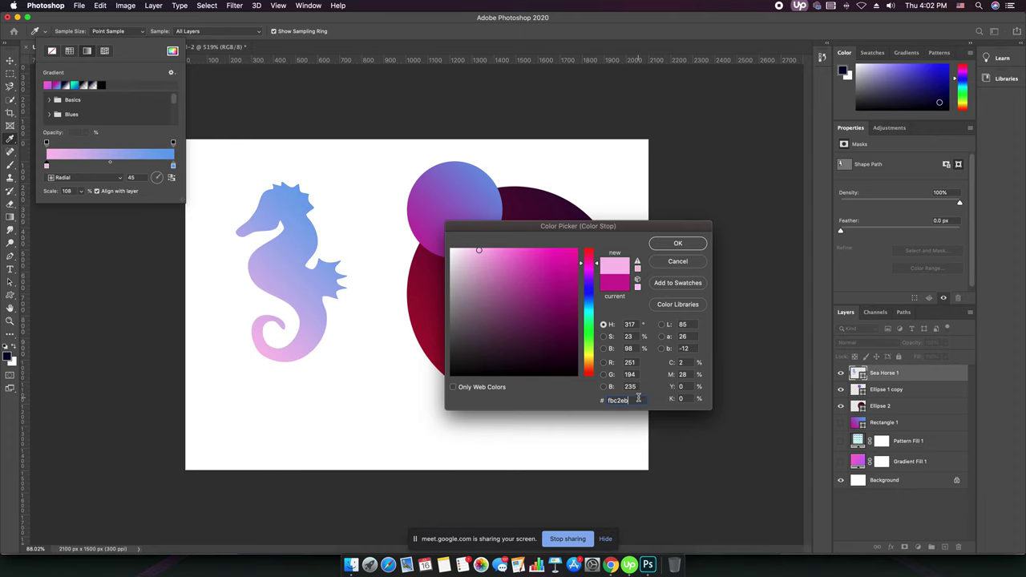
left_click(677, 243)
Step: Copy #a6c1ee from the gradient site and make it the right gradient stop
key("super+Tab")
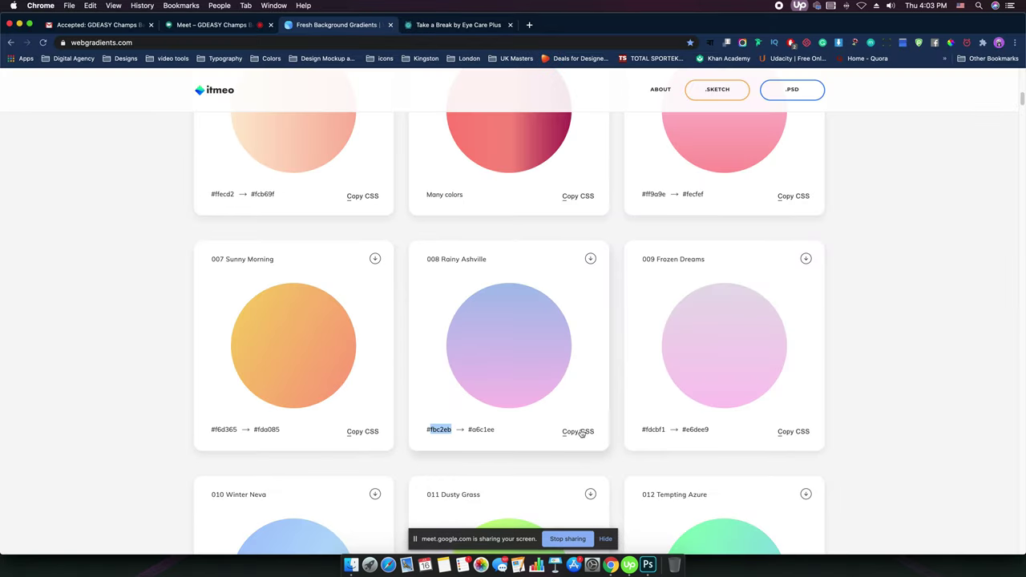
double_click(482, 429)
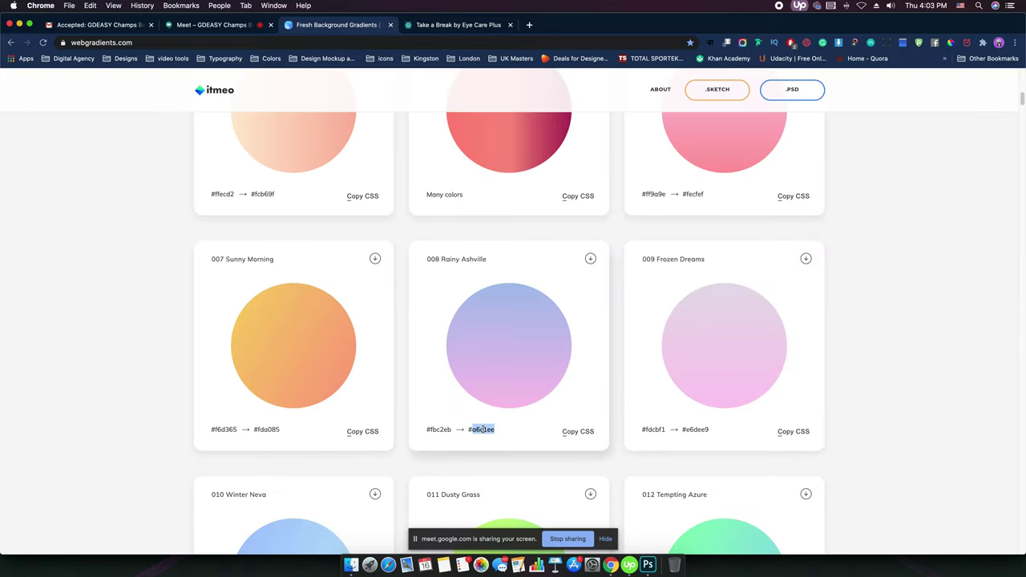
key("super+c")
key("super+Tab")
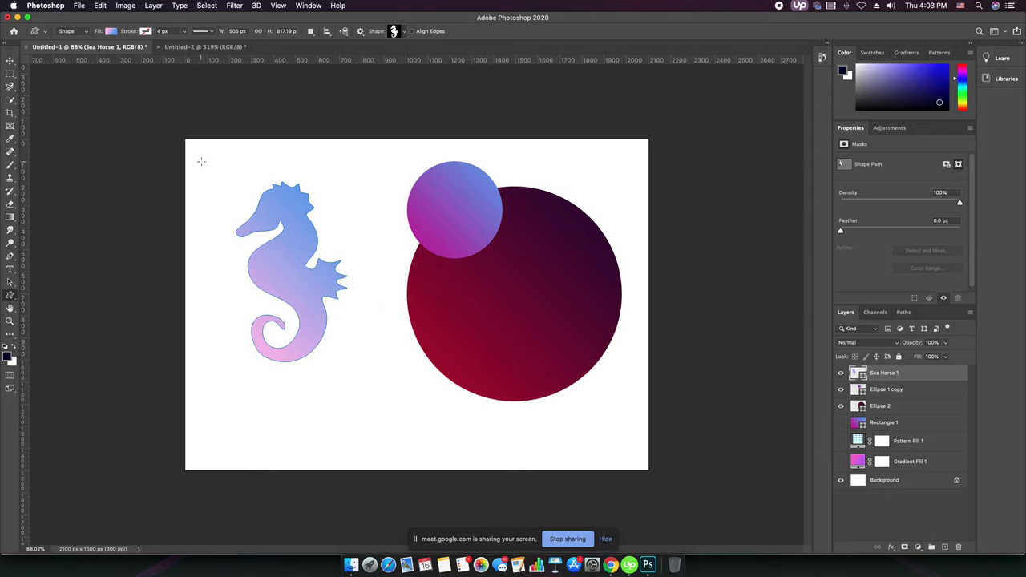
left_click(111, 33)
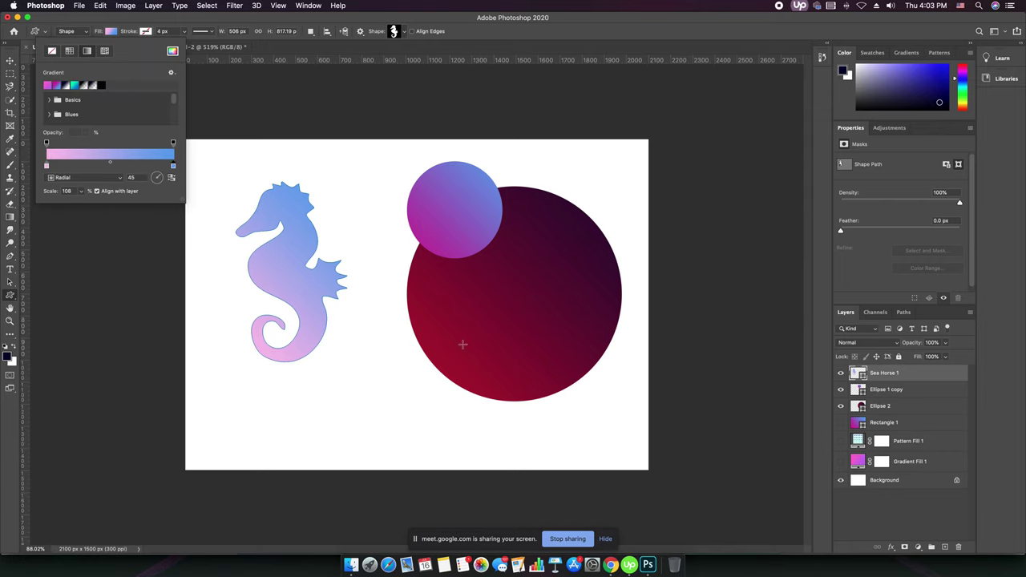
double_click(173, 166)
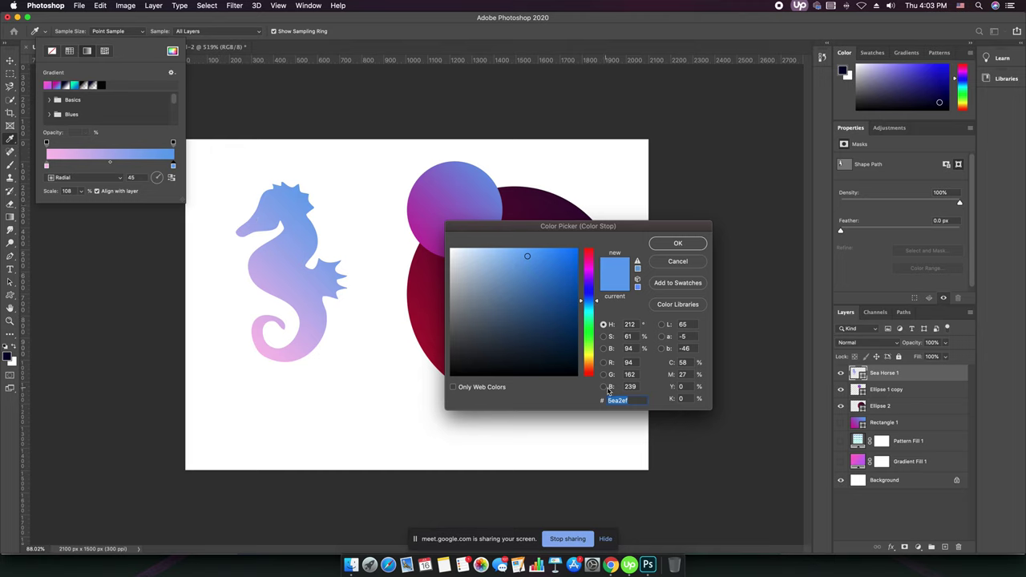
key("super+v")
left_click(677, 245)
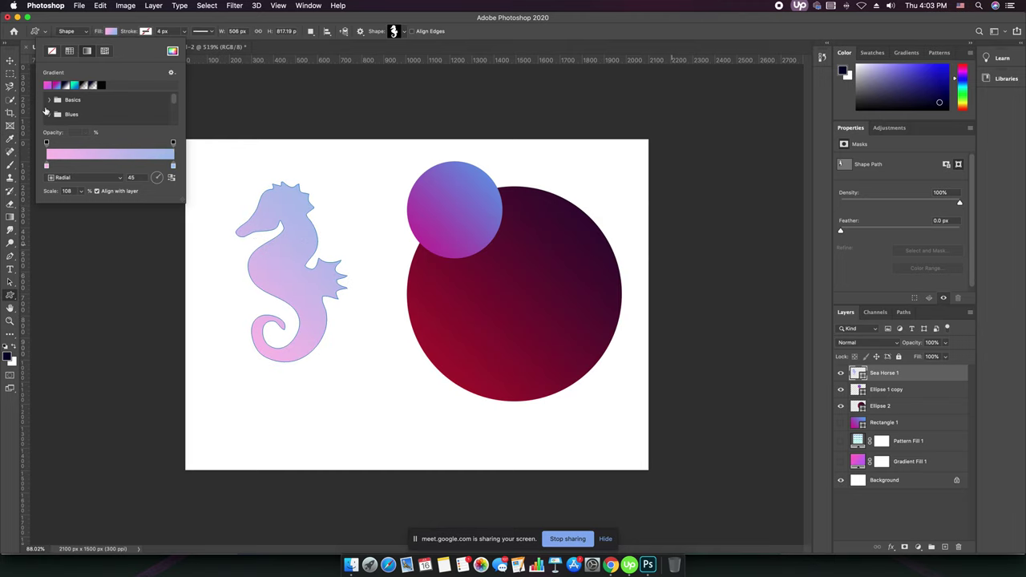
key("v")
Step: Scale the seahorse to about half size and move it onto the large circle
key("super+t")
left_click_drag(236, 185, 287, 267)
left_click_drag(328, 306, 530, 310)
key("Return")
left_click(335, 333)
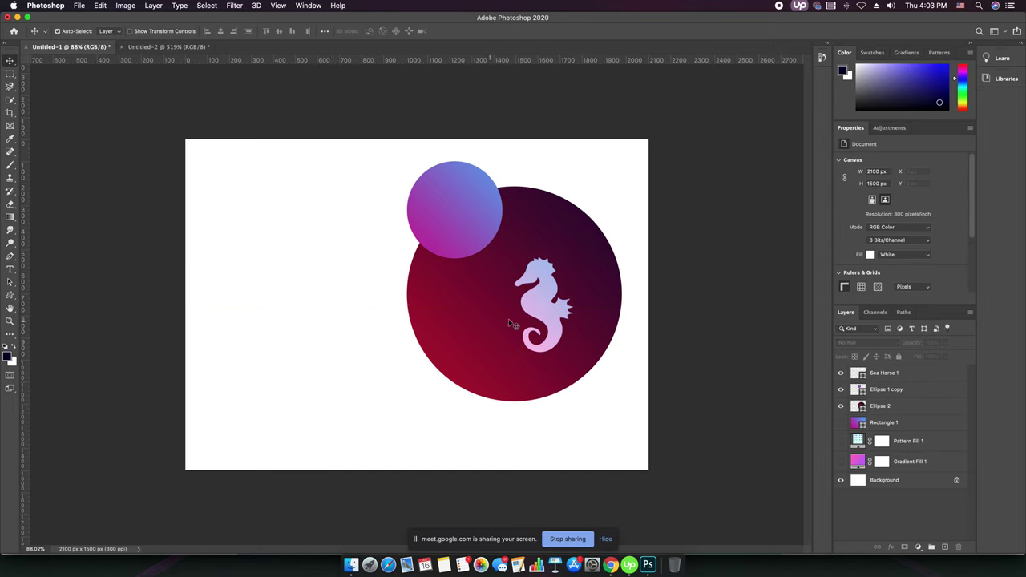
Step: Switch to the webgradients page in Chrome and open the Colors bookmarks folder
key("super+Tab")
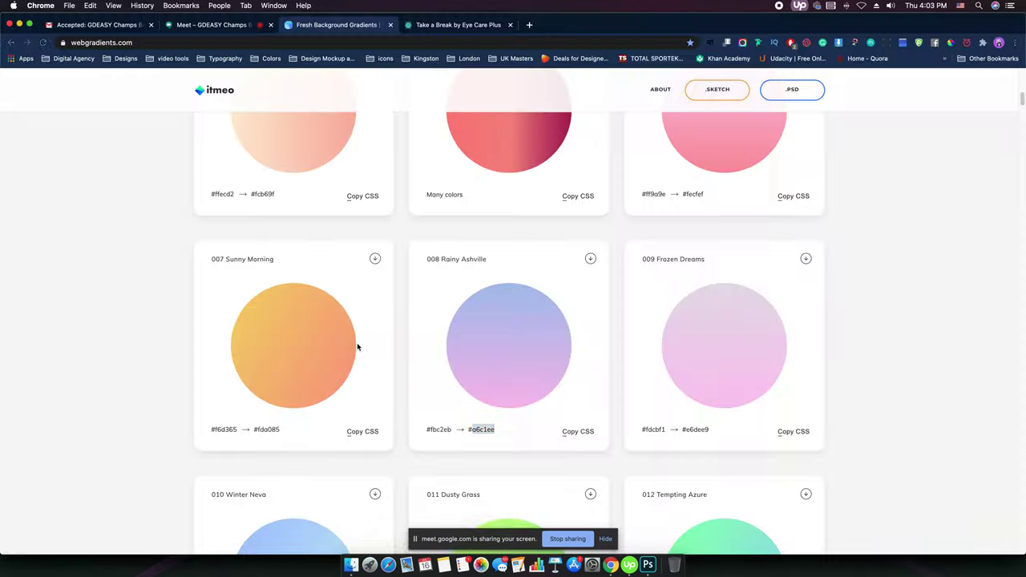
scroll(393, 360, "down", 2)
scroll(397, 362, "down", 8)
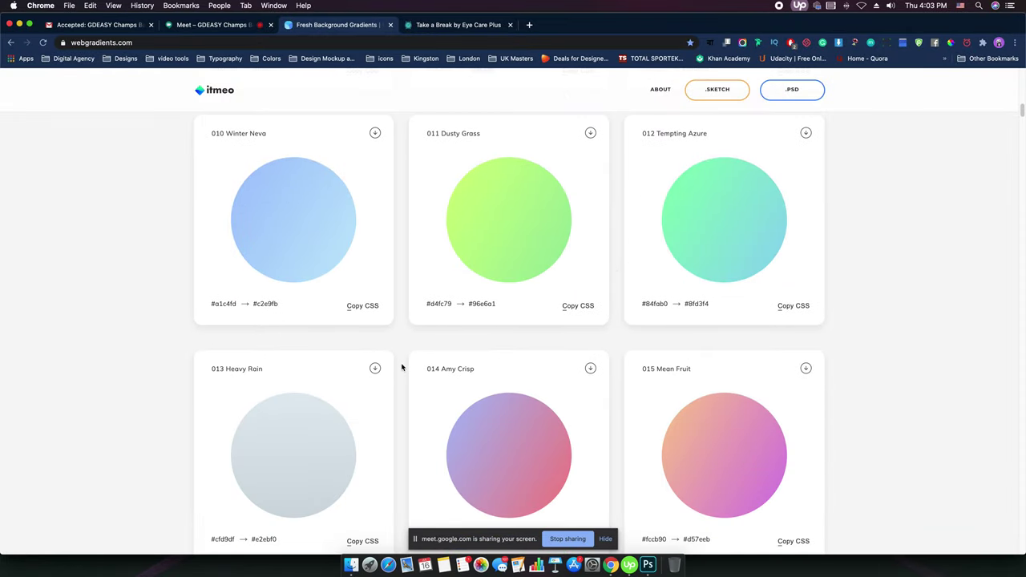
scroll(688, 385, "up", 15)
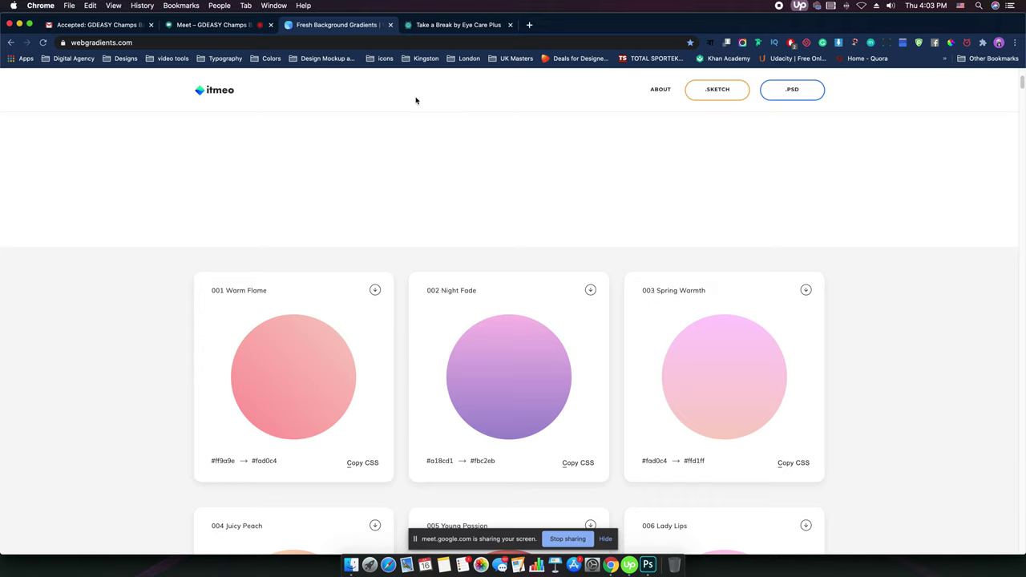
left_click(272, 61)
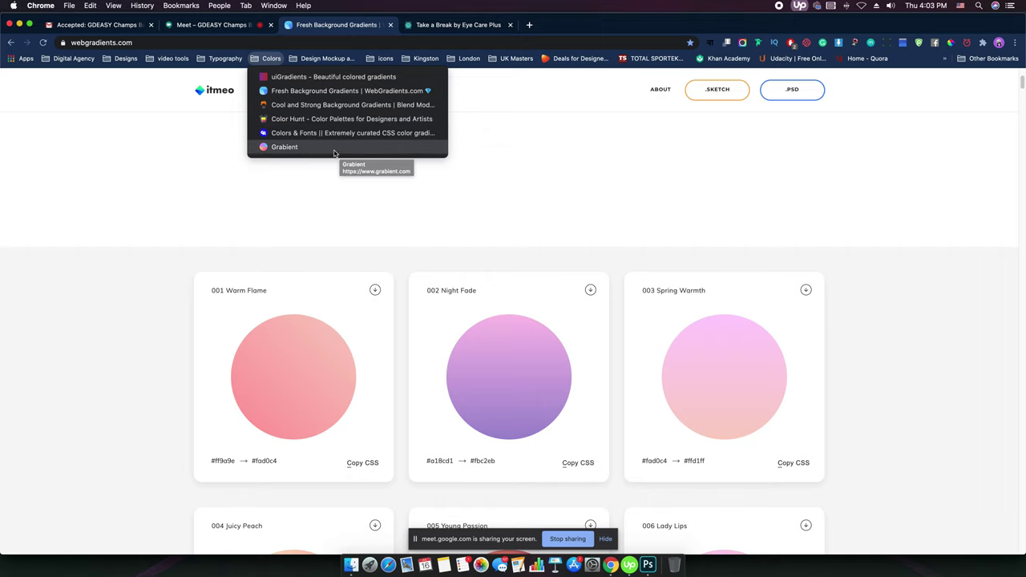
Step: Open Grabient and page through its gradients: pages 2, 3, then back to 1
left_click(299, 149)
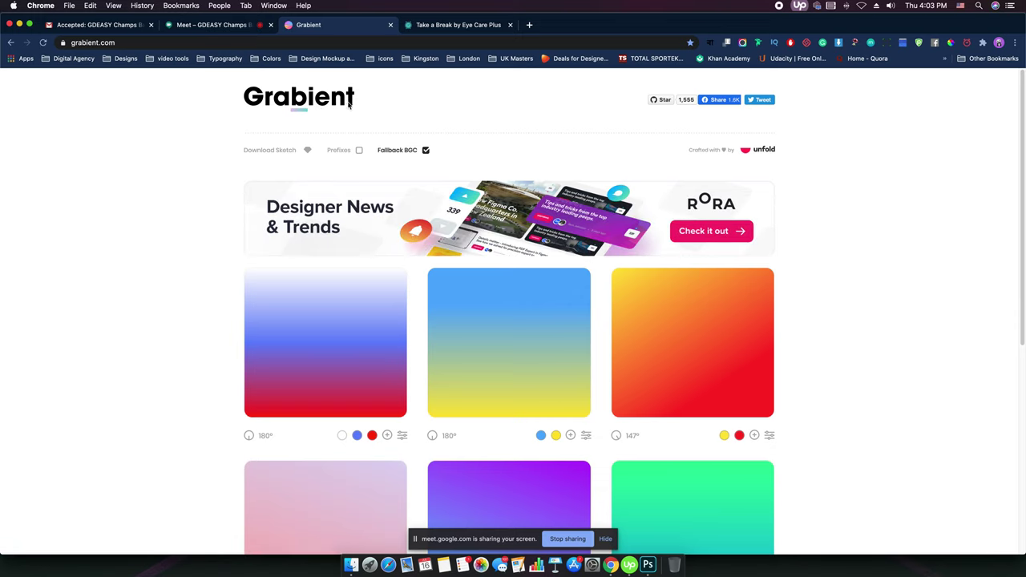
scroll(241, 290, "down", 3)
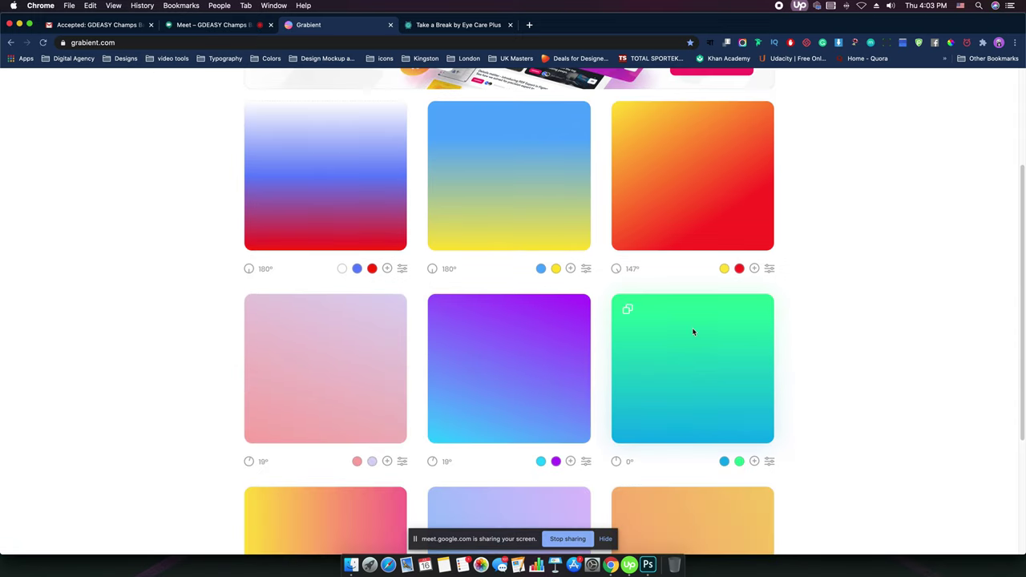
scroll(689, 332, "down", 3)
scroll(443, 325, "up", 3)
scroll(443, 326, "down", 3)
left_click(508, 503)
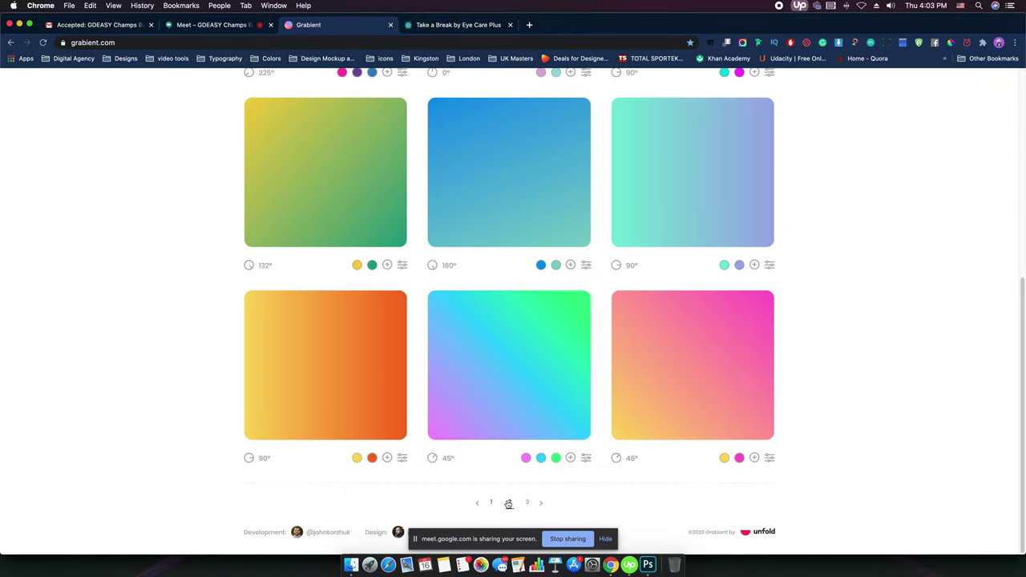
left_click(527, 502)
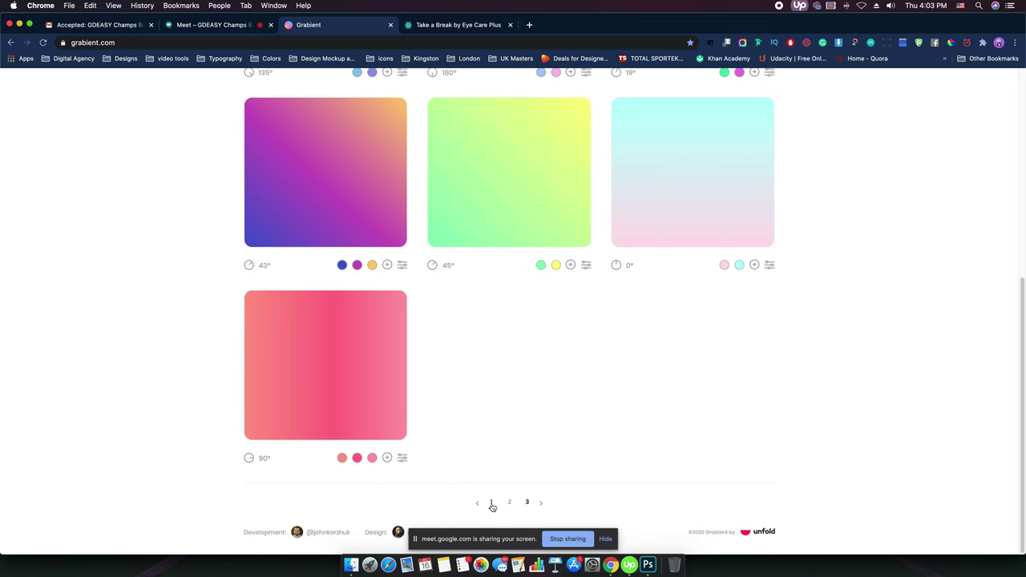
left_click(492, 502)
Step: Reopen the Colors bookmarks folder and close it without choosing a site
scroll(106, 207, "up", 5)
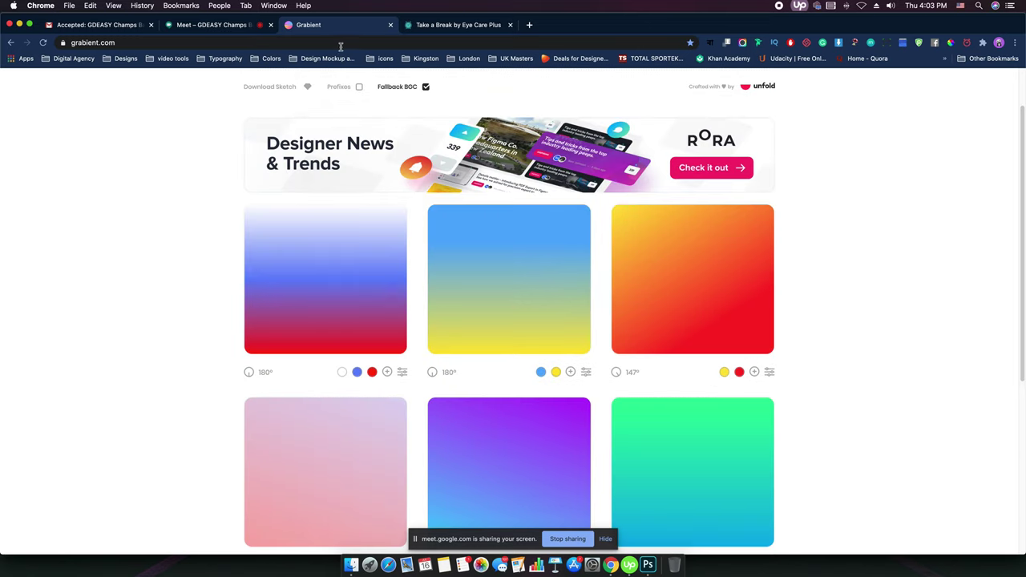
left_click(271, 59)
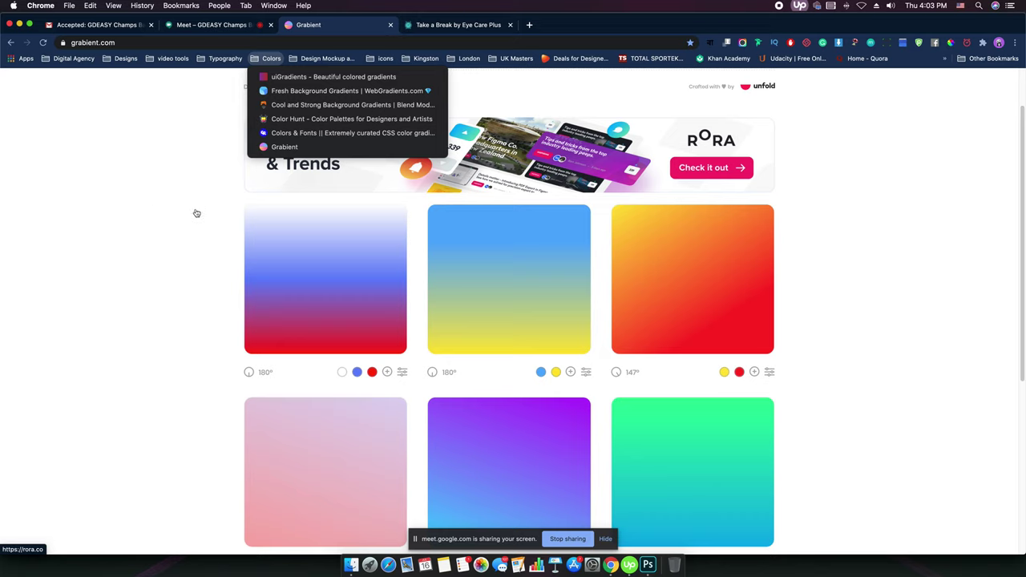
left_click(355, 28)
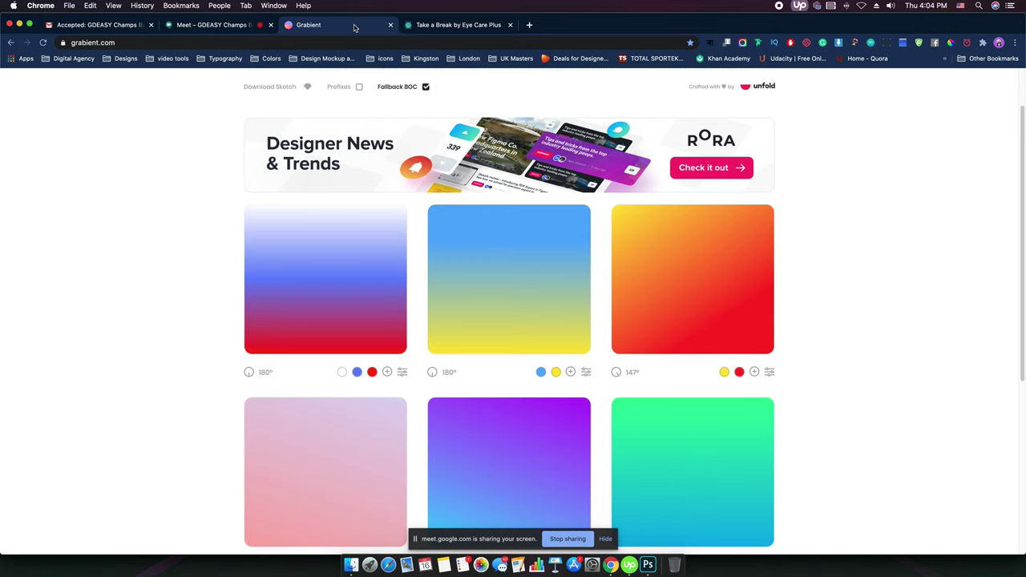
mouse_move(728, 316)
Step: Move the small circle to the upper left, pull the seahorse off, and select the big circle
left_click(647, 565)
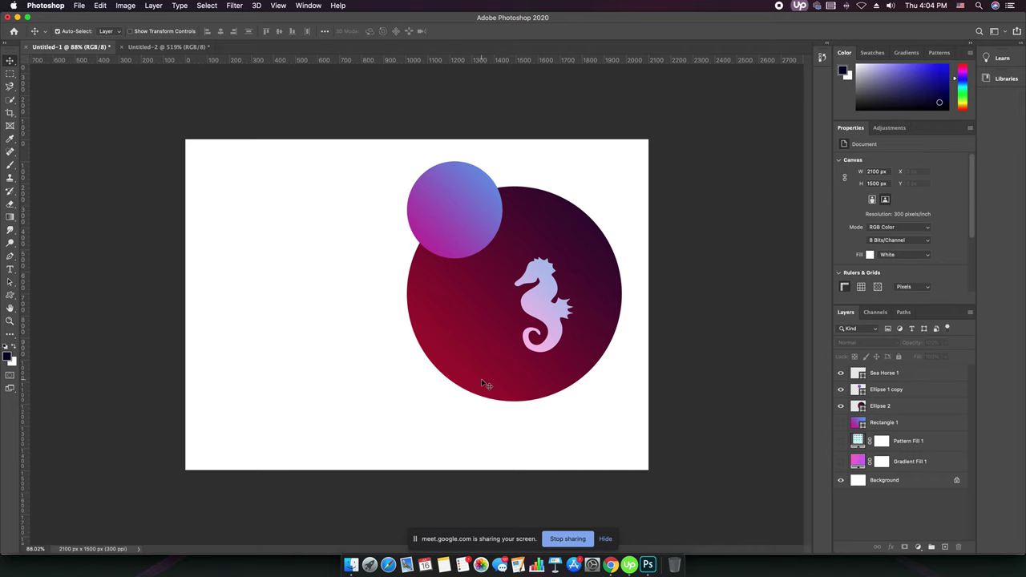
left_click_drag(458, 251, 335, 252)
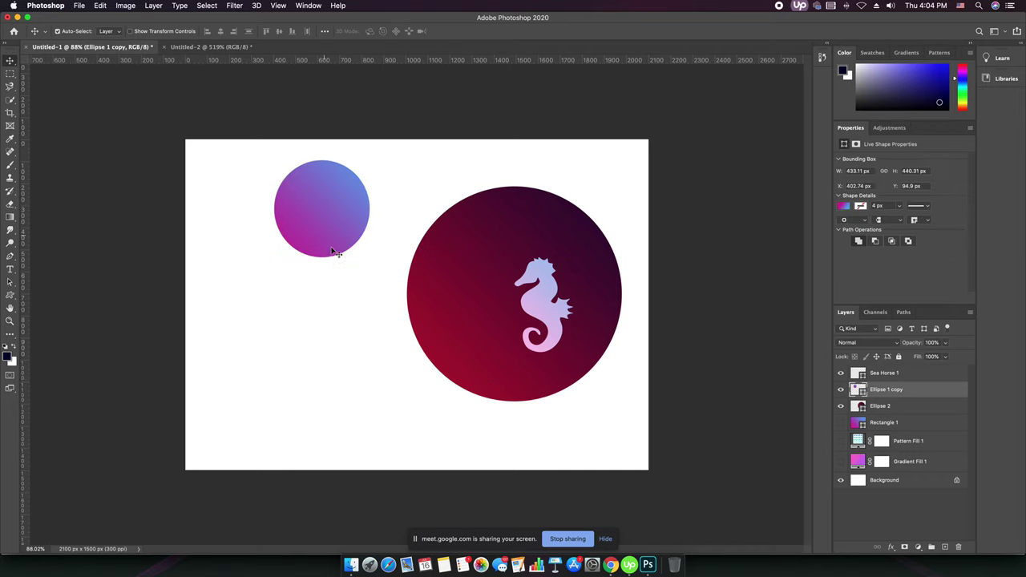
left_click_drag(542, 309, 504, 331)
left_click(499, 319)
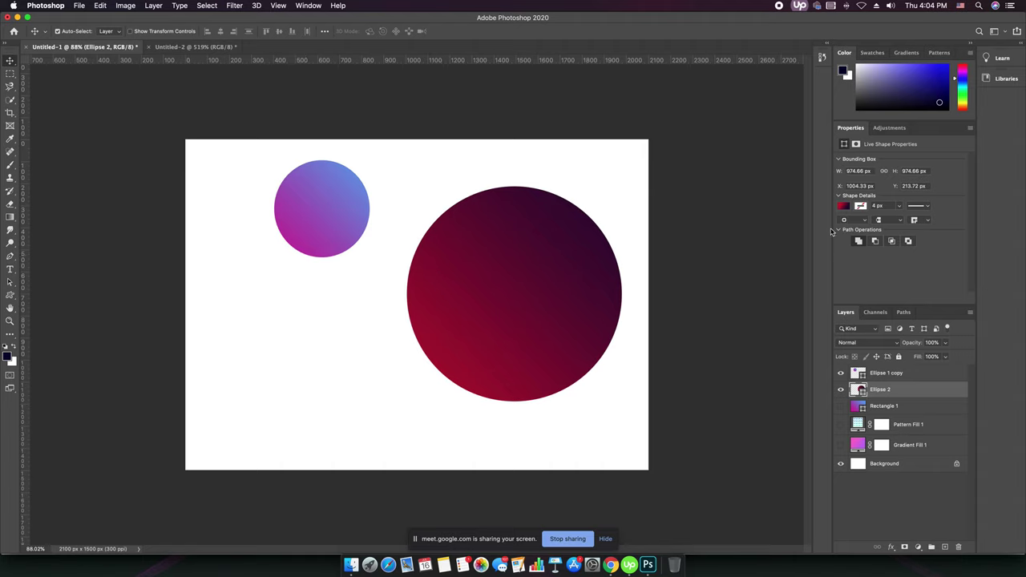
left_click(10, 295)
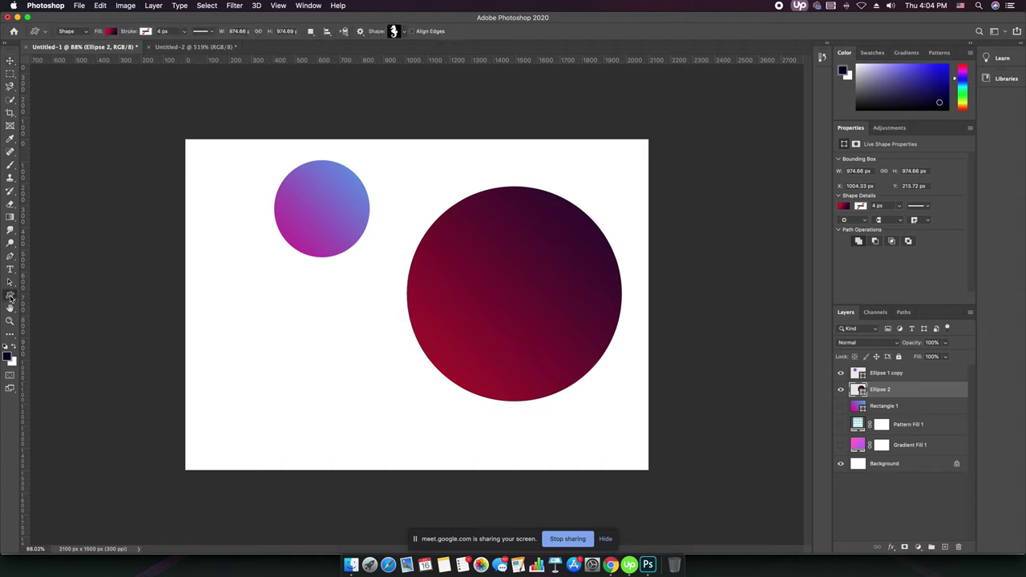
Step: In the big circle's gradient fill, drop the end stop's opacity to 0, restore 100, add a stop
left_click(109, 33)
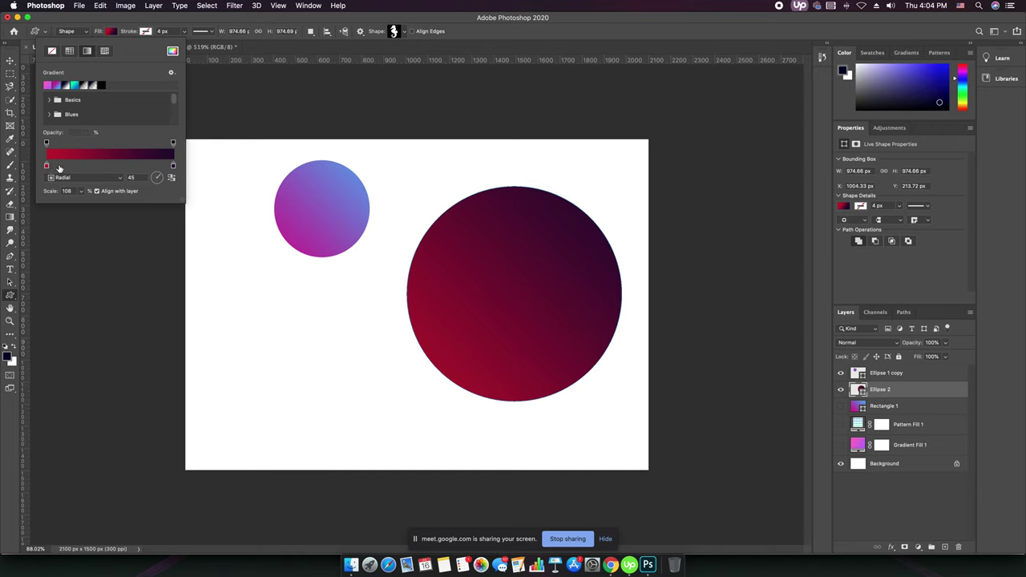
left_click(173, 168)
left_click(173, 143)
left_click(85, 132)
left_click_drag(90, 145, 24, 149)
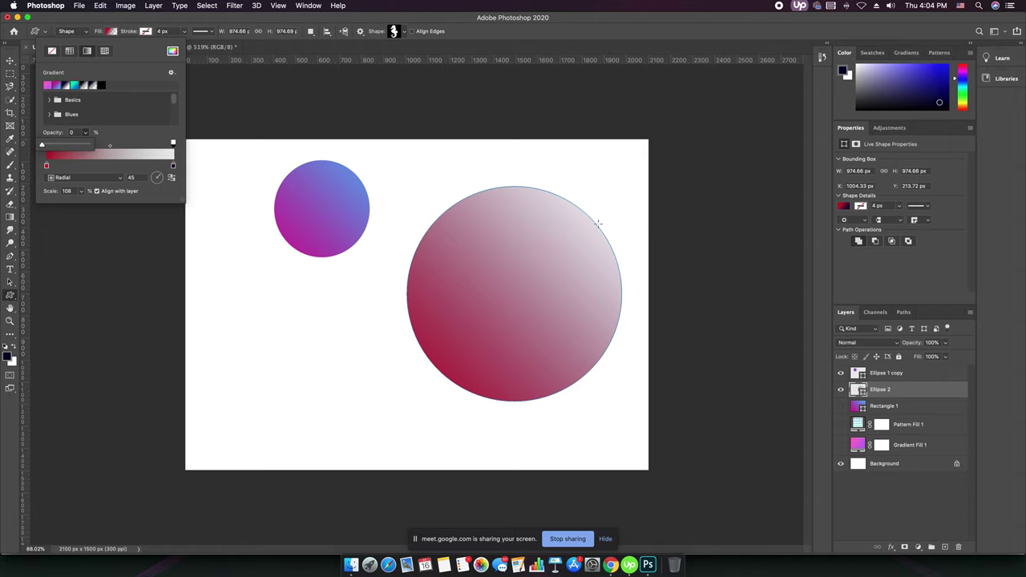
left_click(87, 133)
left_click_drag(85, 147, 136, 147)
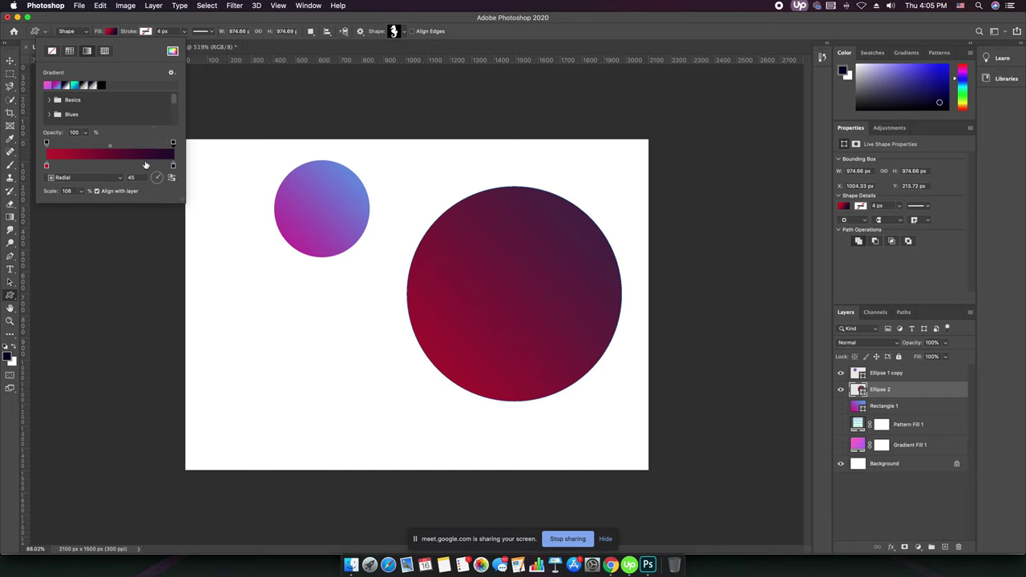
left_click(75, 165)
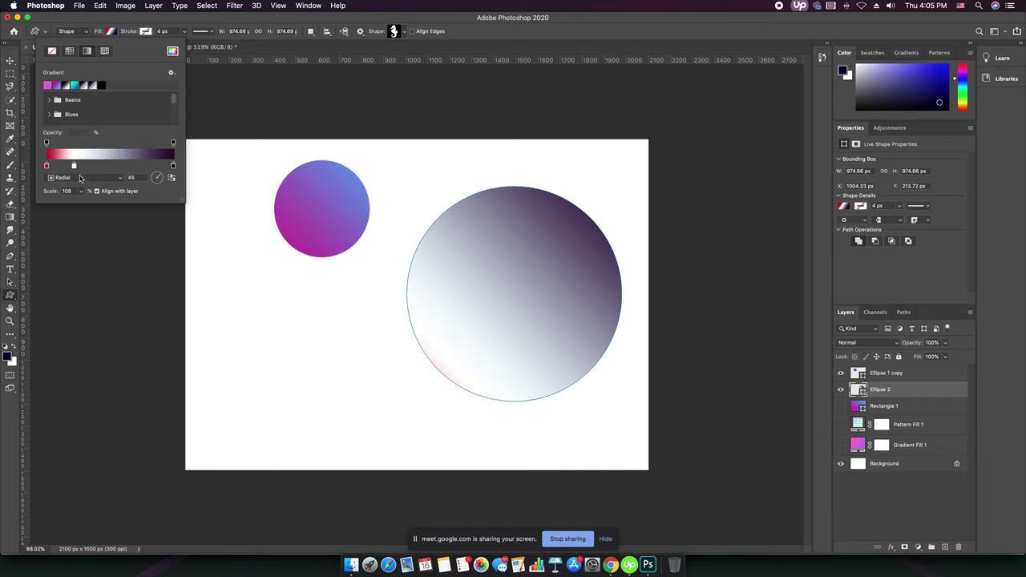
Step: Make the new gradient stop bright magenta and slide it further along
double_click(75, 166)
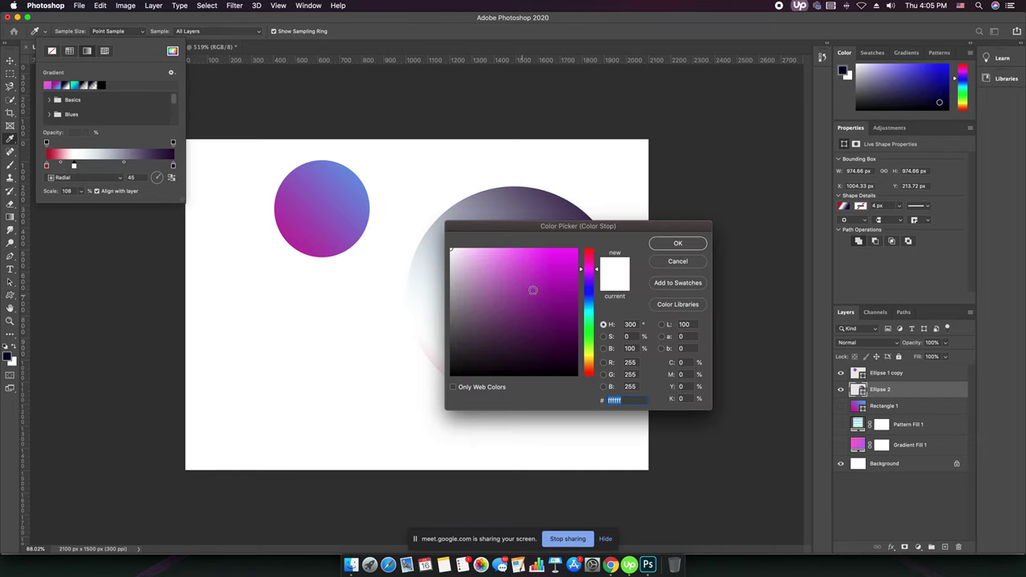
left_click(558, 303)
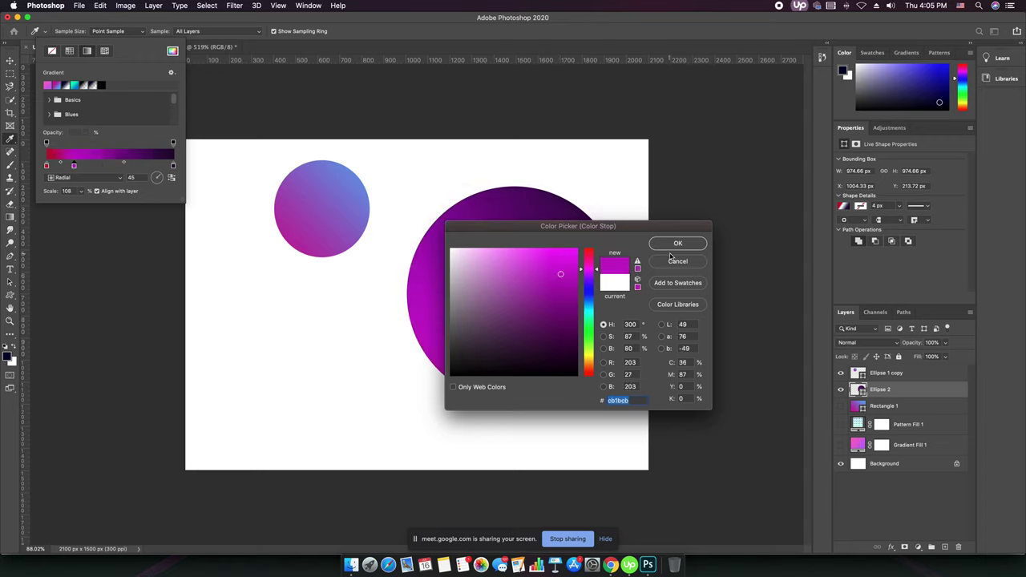
left_click(677, 242)
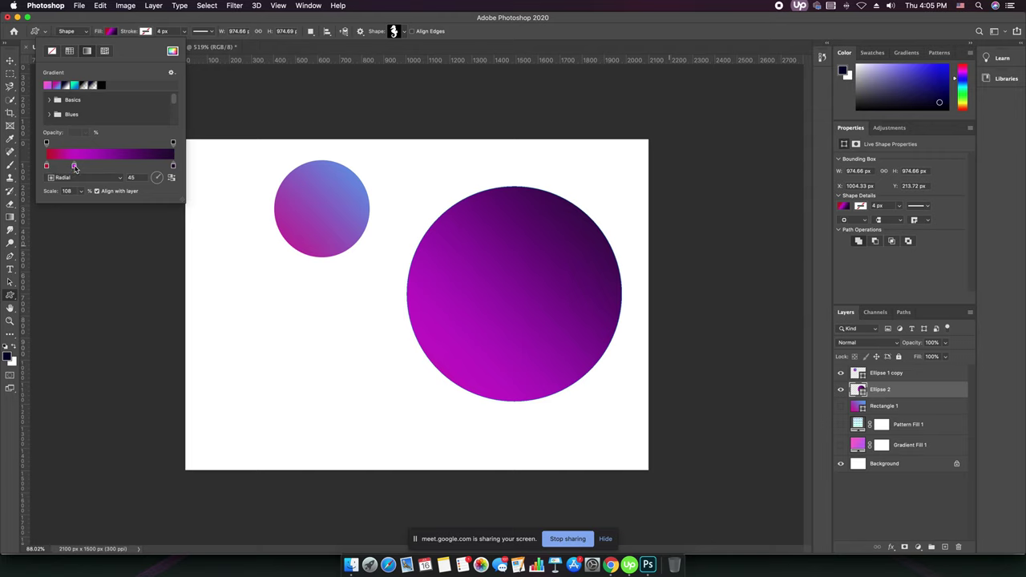
left_click_drag(74, 169, 110, 169)
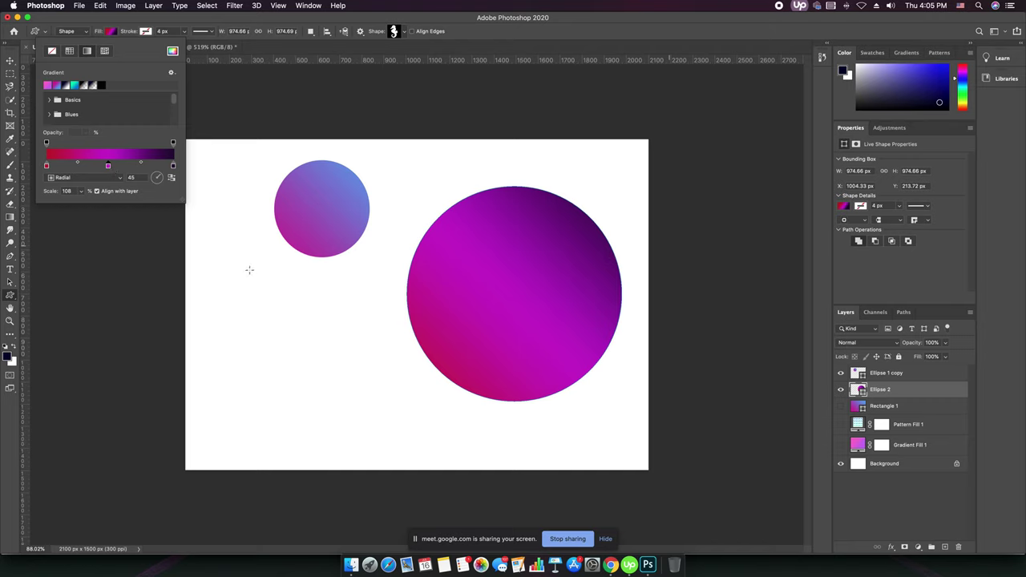
Step: Add a medium blue stop near the gradient start, fine-tune stop positions, and close the panel
left_click(64, 166)
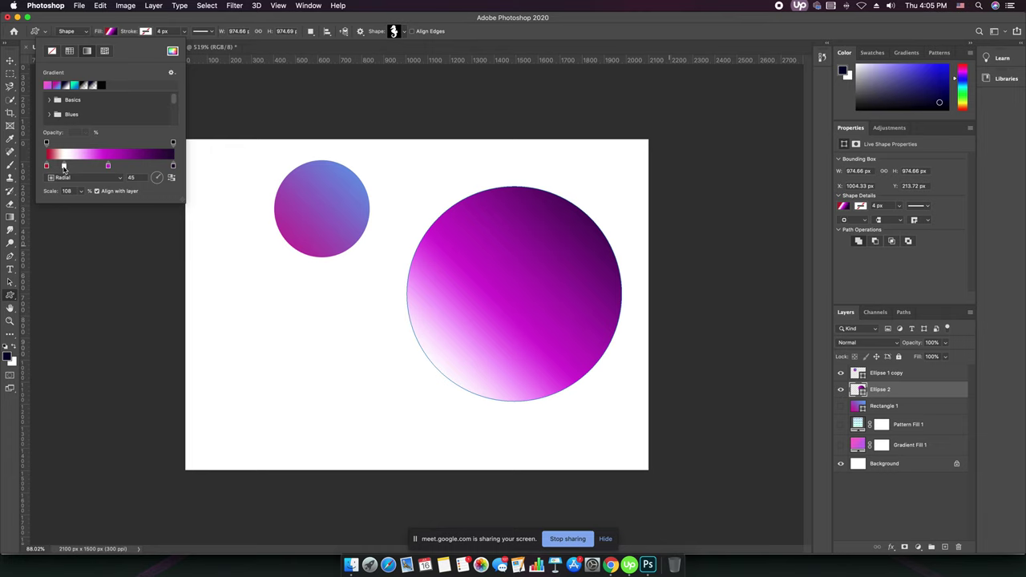
double_click(64, 166)
left_click(591, 297)
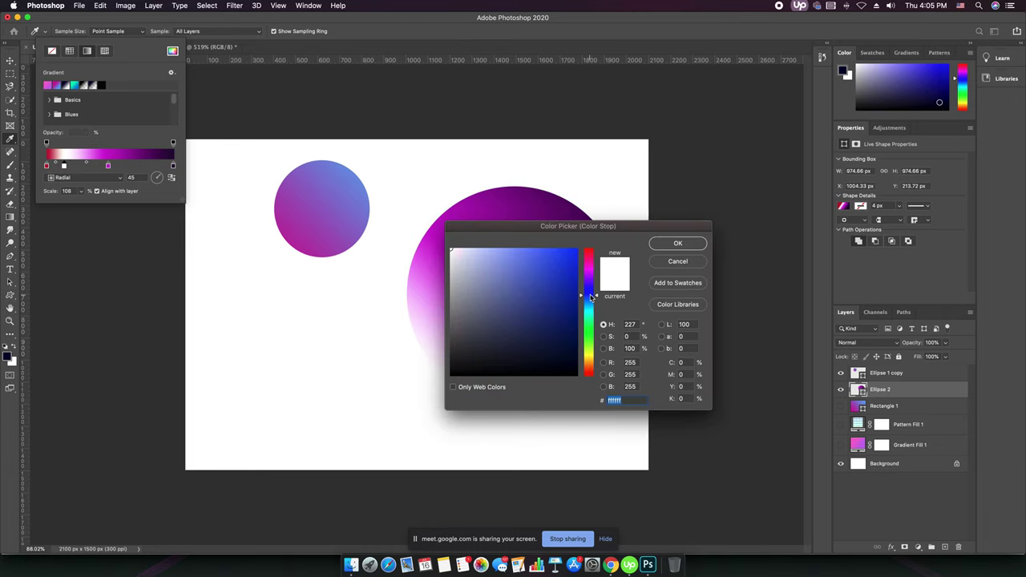
left_click_drag(545, 269, 522, 270)
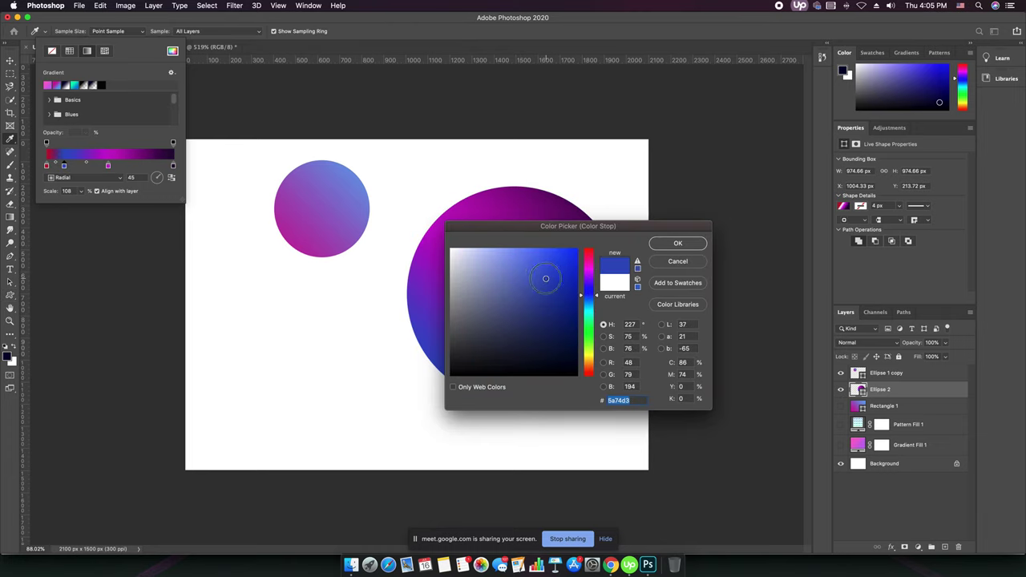
left_click(671, 243)
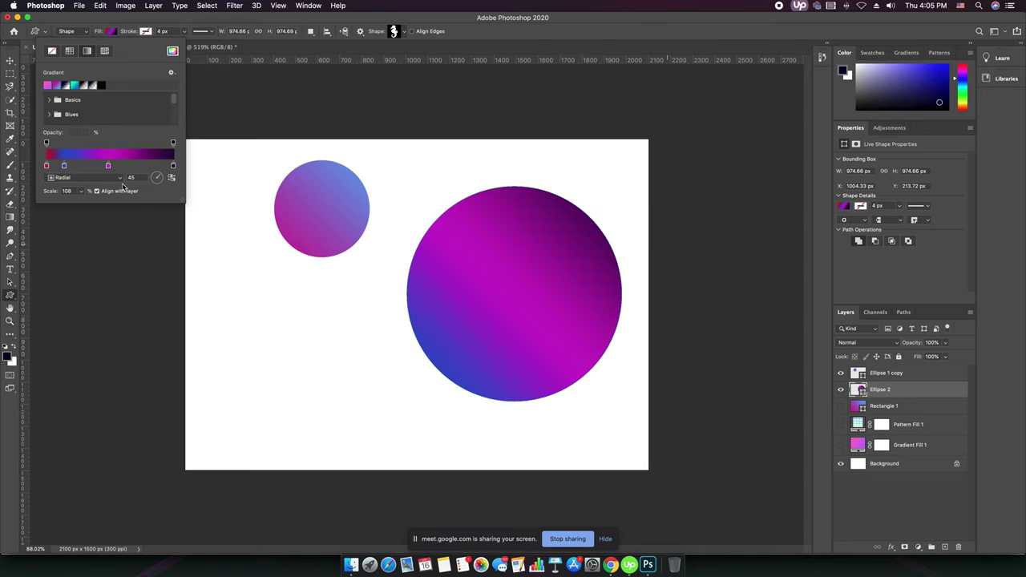
left_click_drag(64, 166, 68, 166)
left_click_drag(107, 166, 128, 166)
left_click_drag(66, 166, 73, 166)
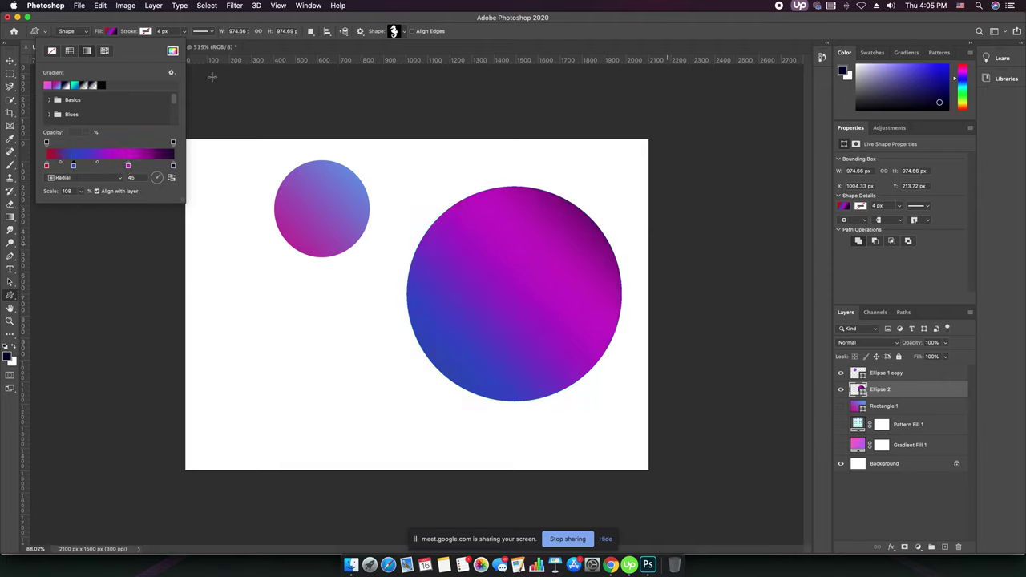
left_click(251, 53)
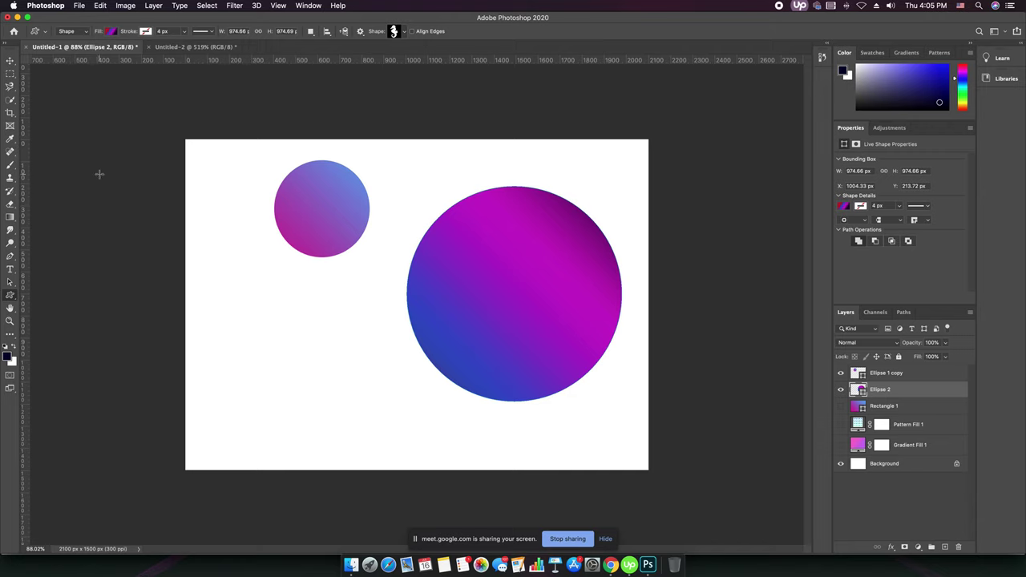
left_click(10, 60)
Step: Centre the big circle on the canvas and drag the small circle over its left edge
left_click_drag(484, 345, 484, 356)
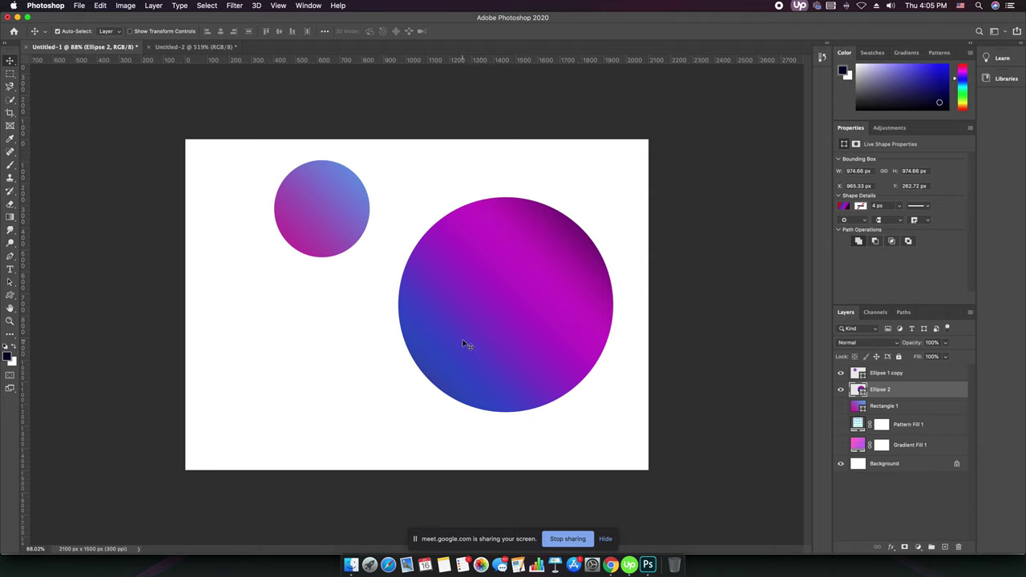
left_click_drag(328, 237, 390, 332)
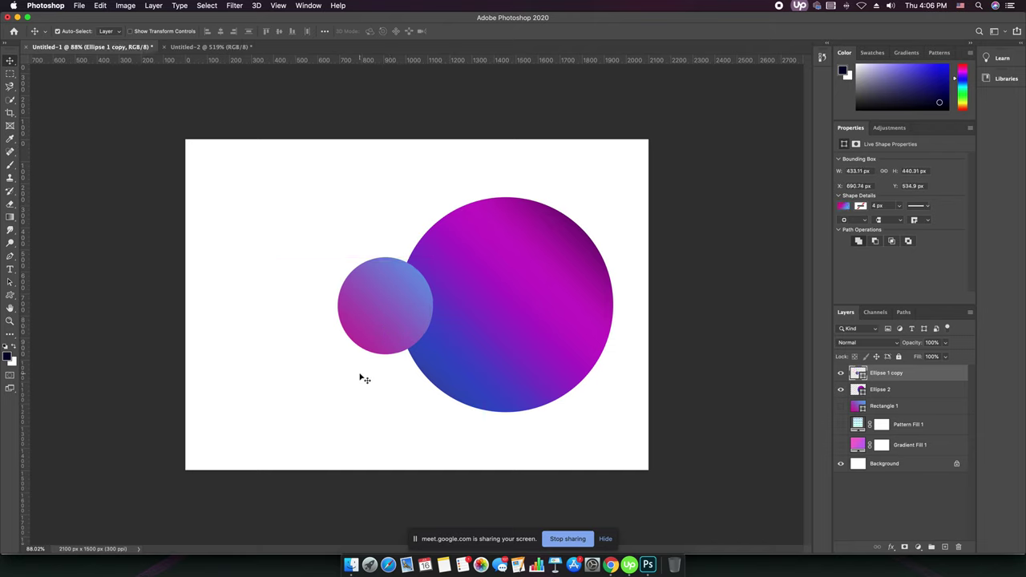